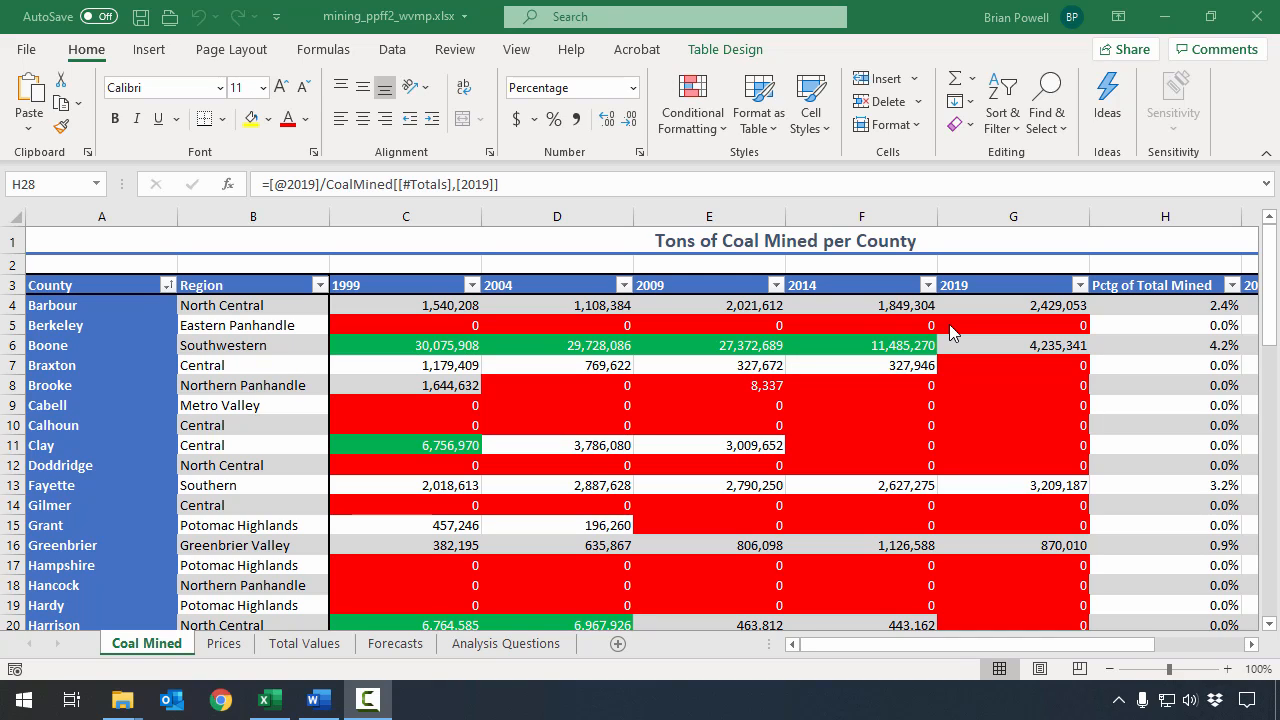
# - Save the workbook
pyautogui.hotkey('ctrl', 's')
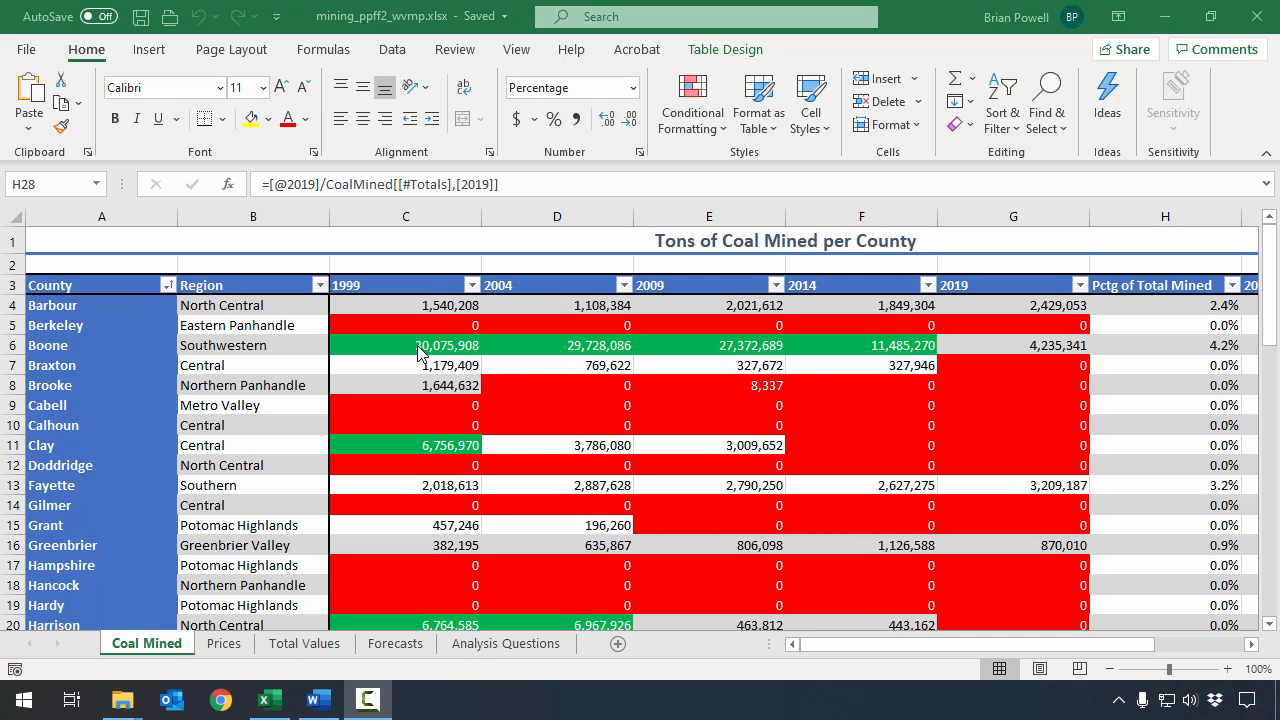
# - Compare the county rows and 1999 columns across the Coal Mined, Prices and Total Values sheets
pyautogui.click(445, 306)
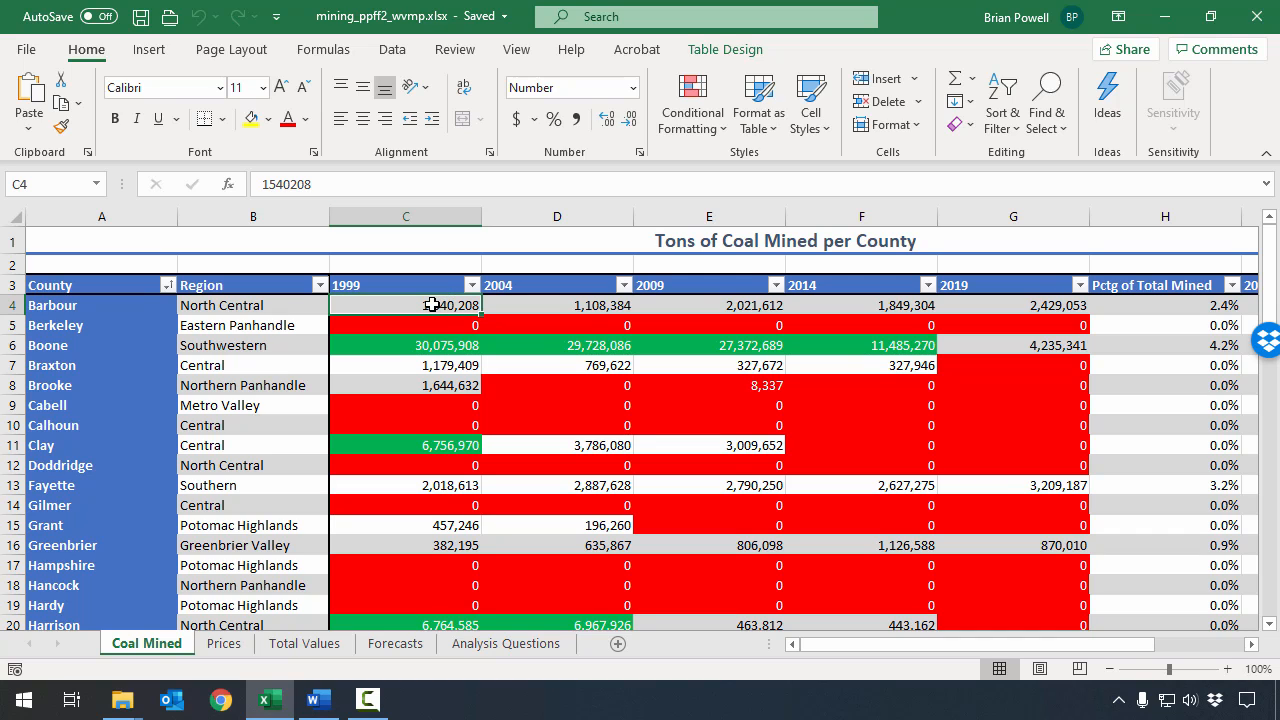
pyautogui.click(226, 643)
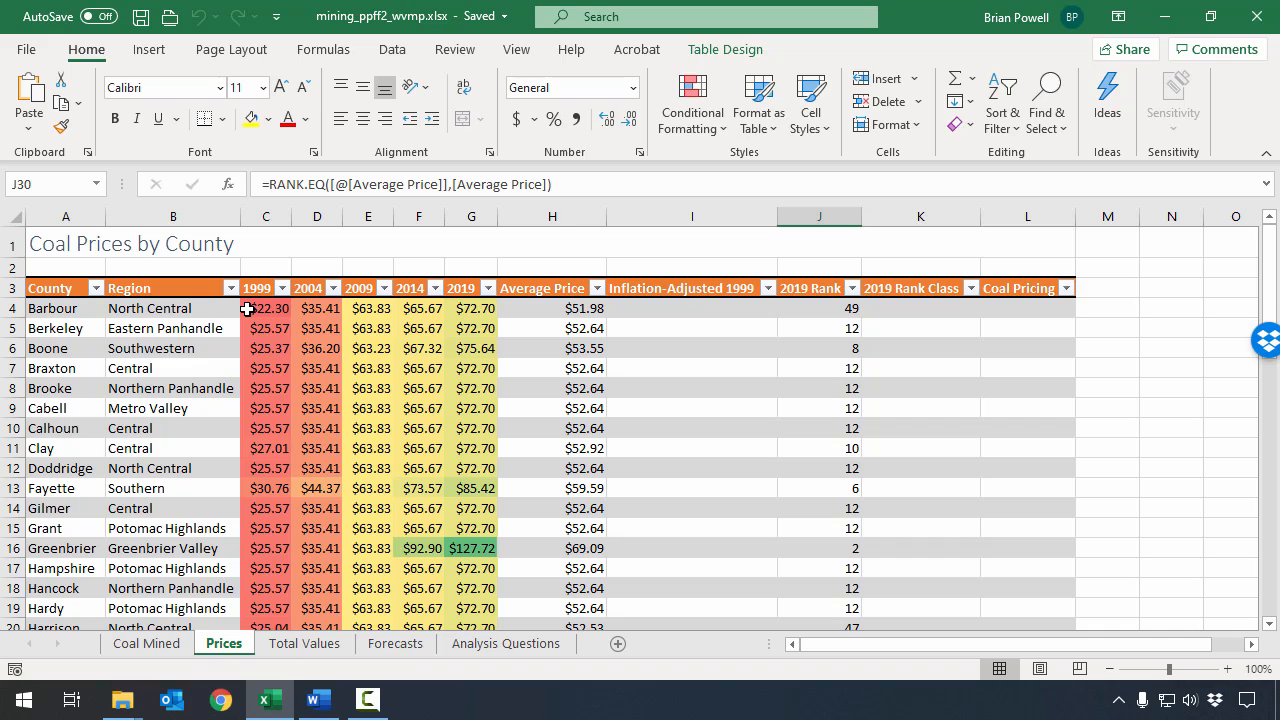
pyautogui.click(311, 646)
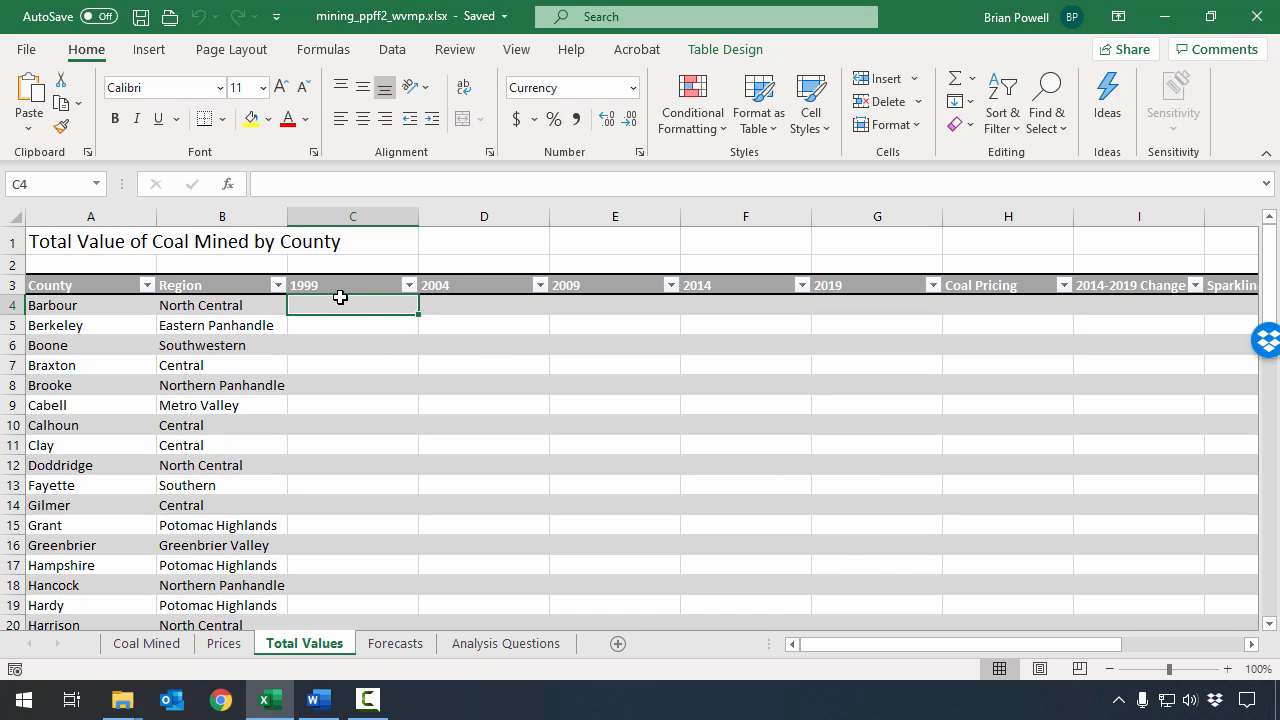
pyautogui.click(165, 646)
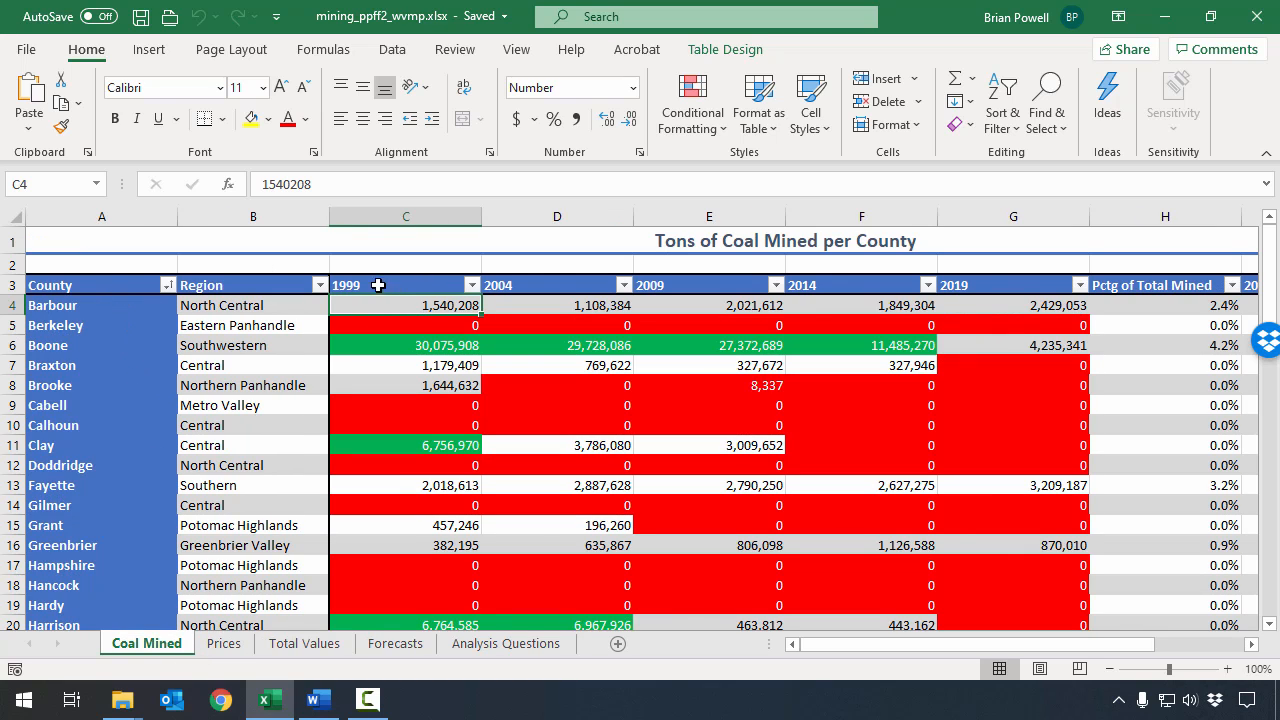
pyautogui.click(240, 646)
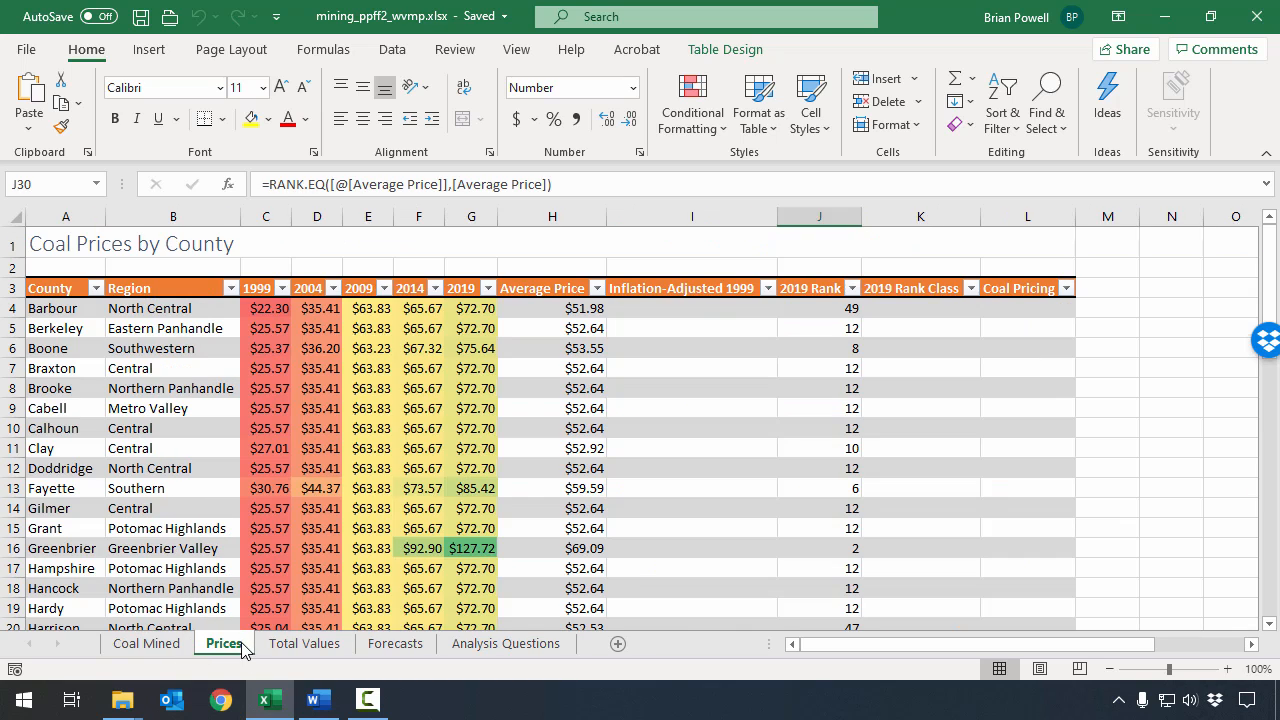
pyautogui.click(308, 645)
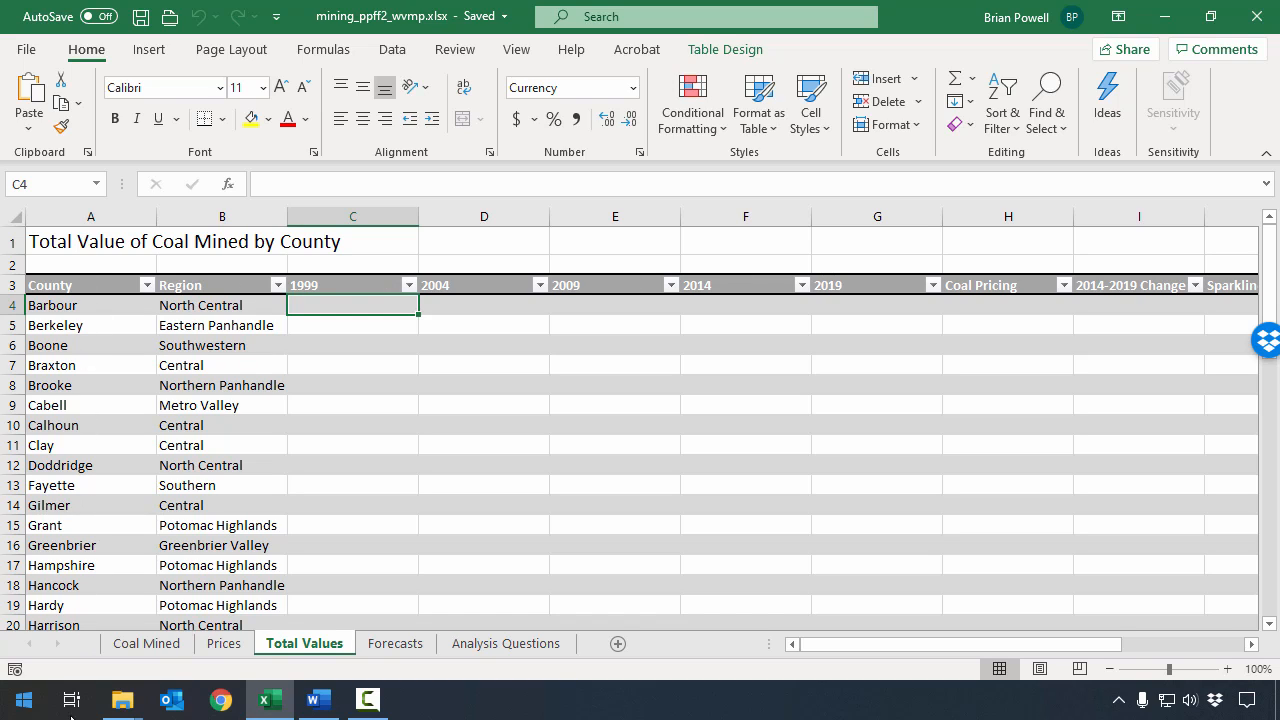
pyautogui.click(147, 643)
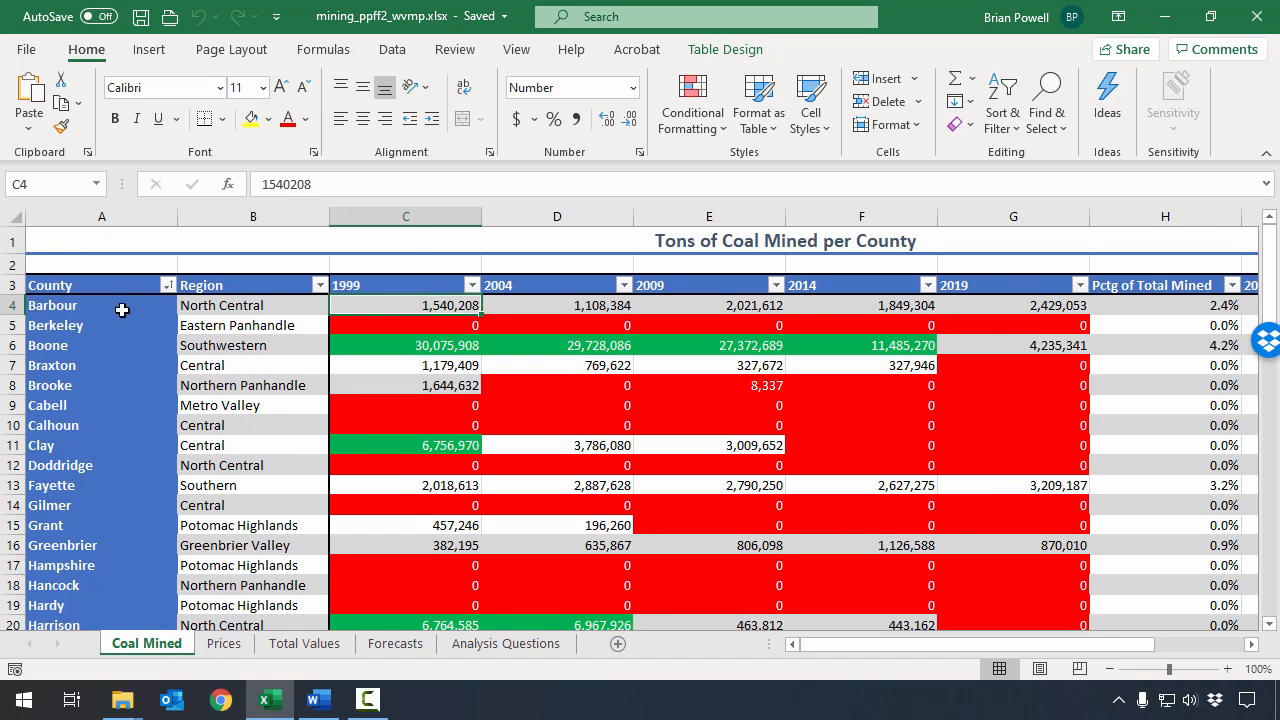
pyautogui.click(226, 643)
pyautogui.click(305, 643)
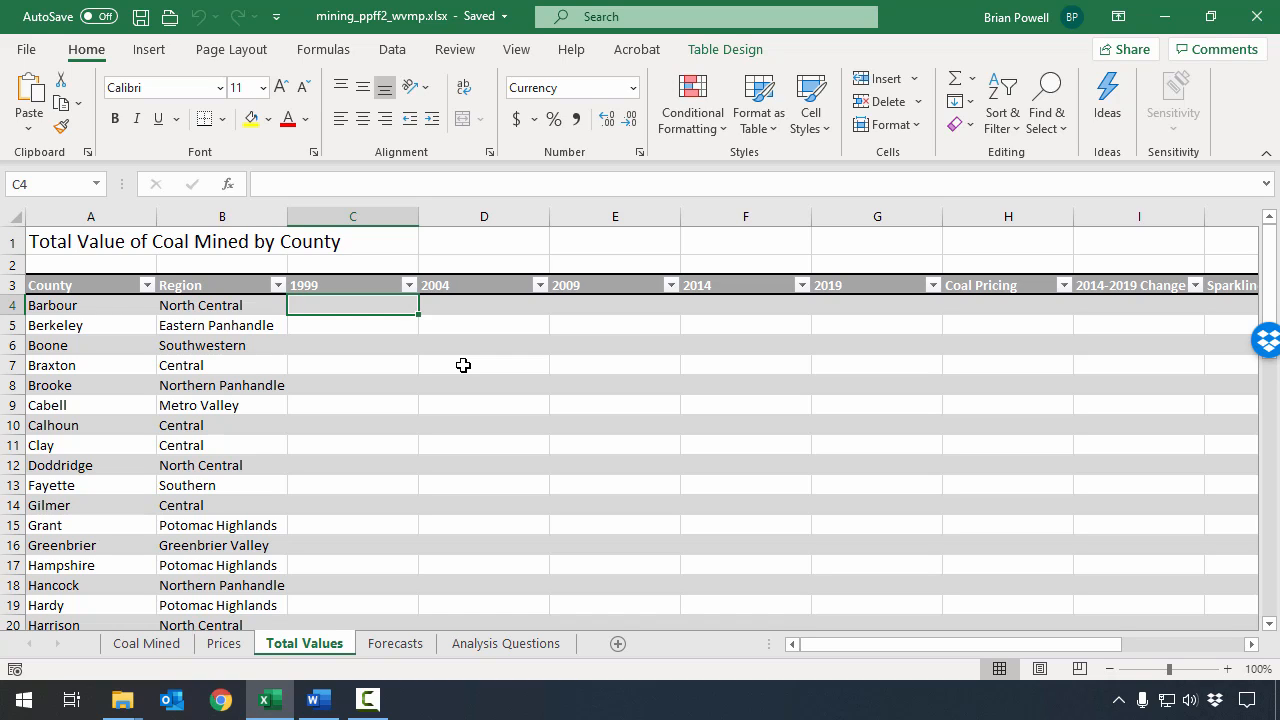
pyautogui.write('=')
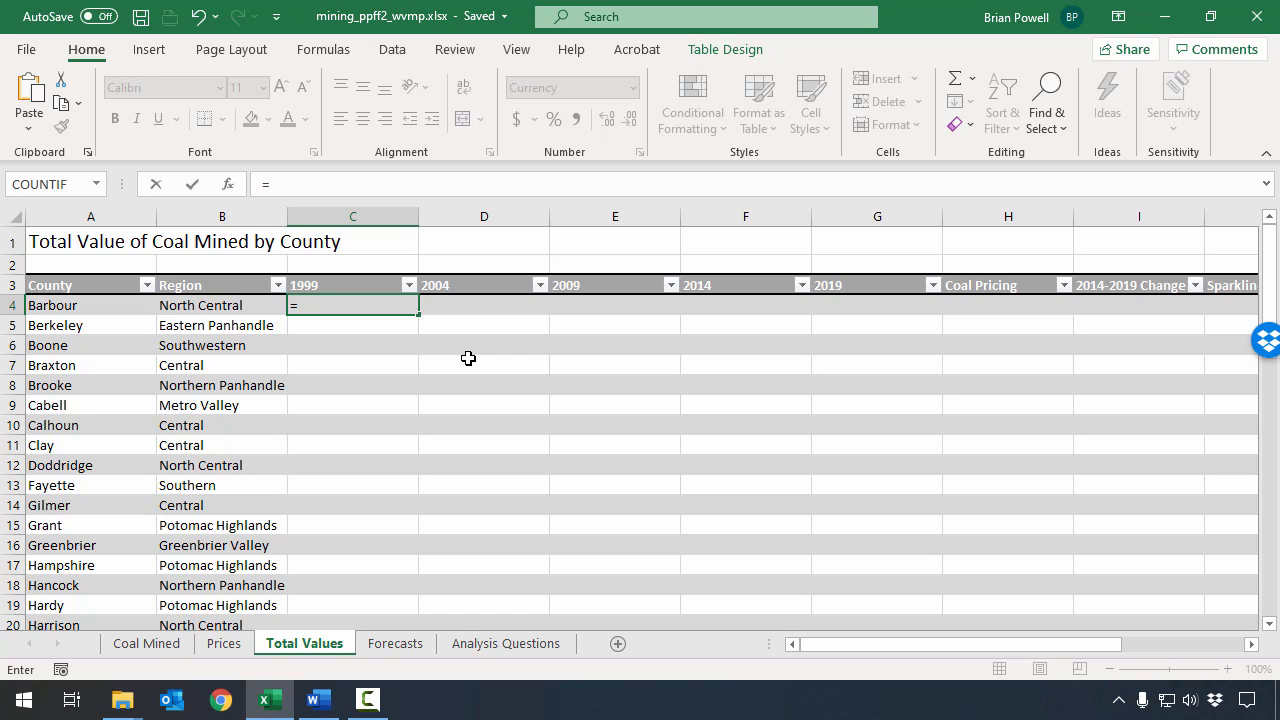
pyautogui.write("'Coal Mined")
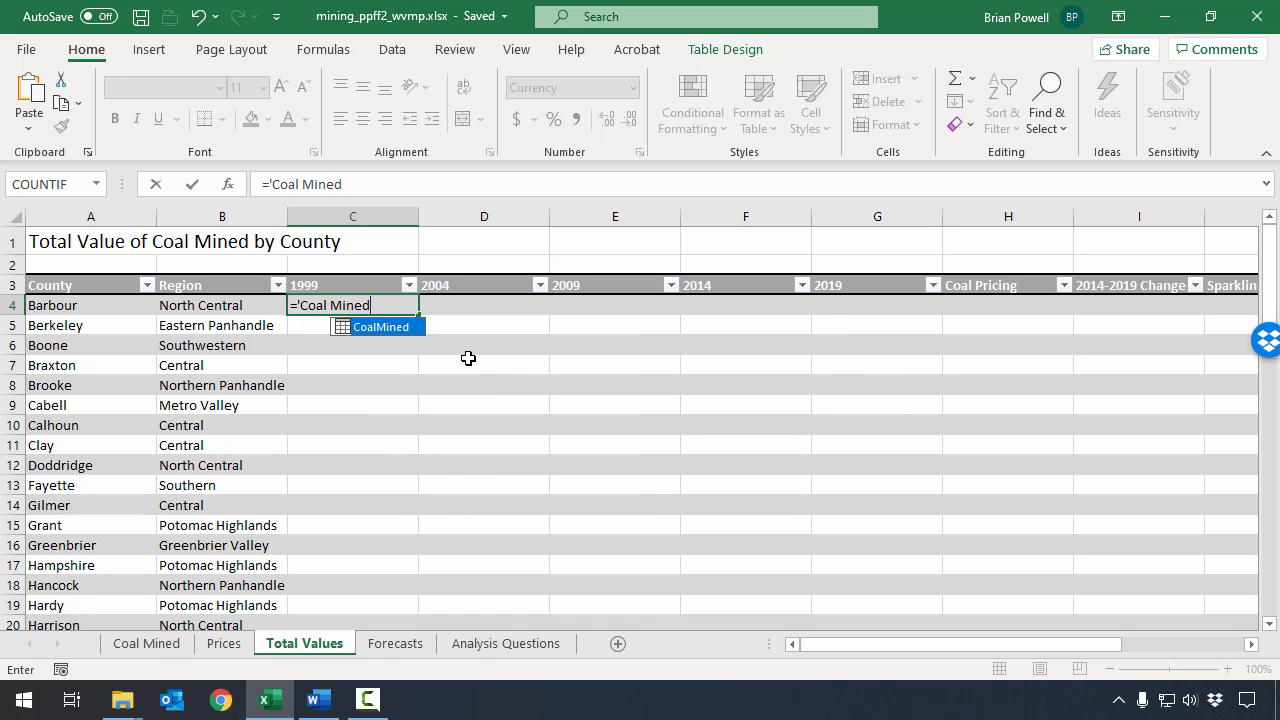
pyautogui.write('!')
pyautogui.press('BackSpace')
pyautogui.write("'")
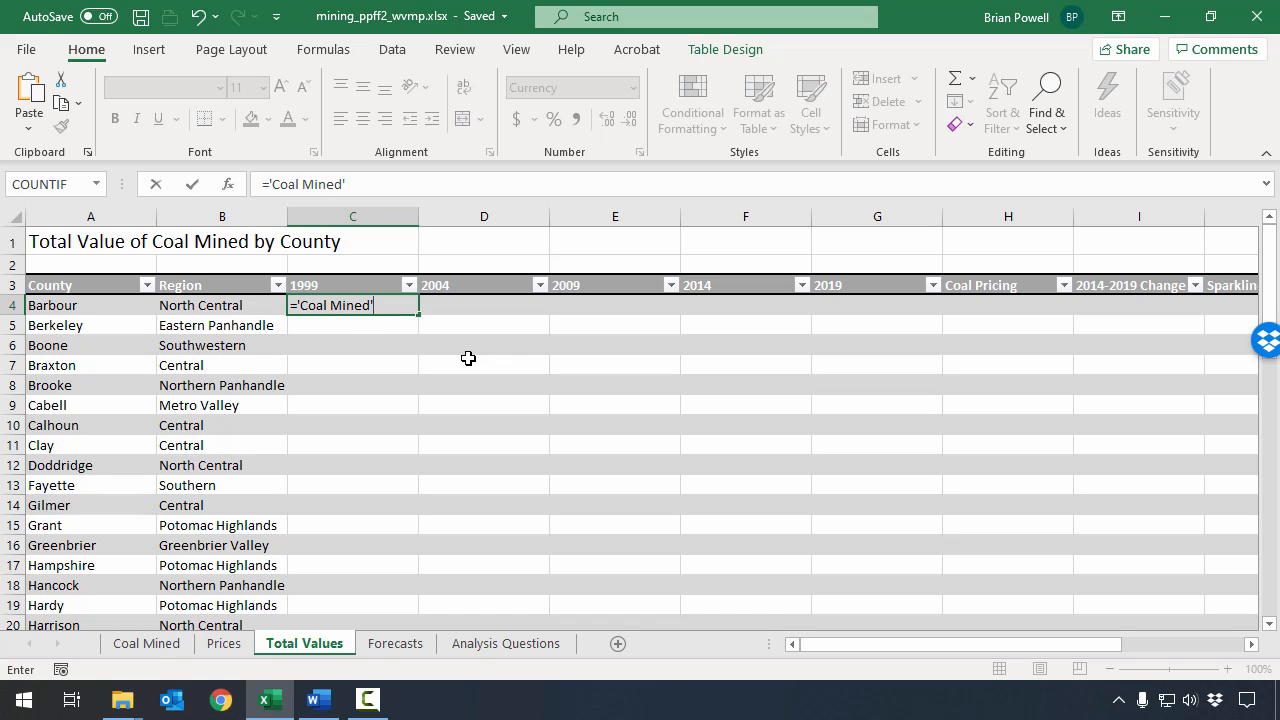
pyautogui.write('!C4*')
pyautogui.click(238, 646)
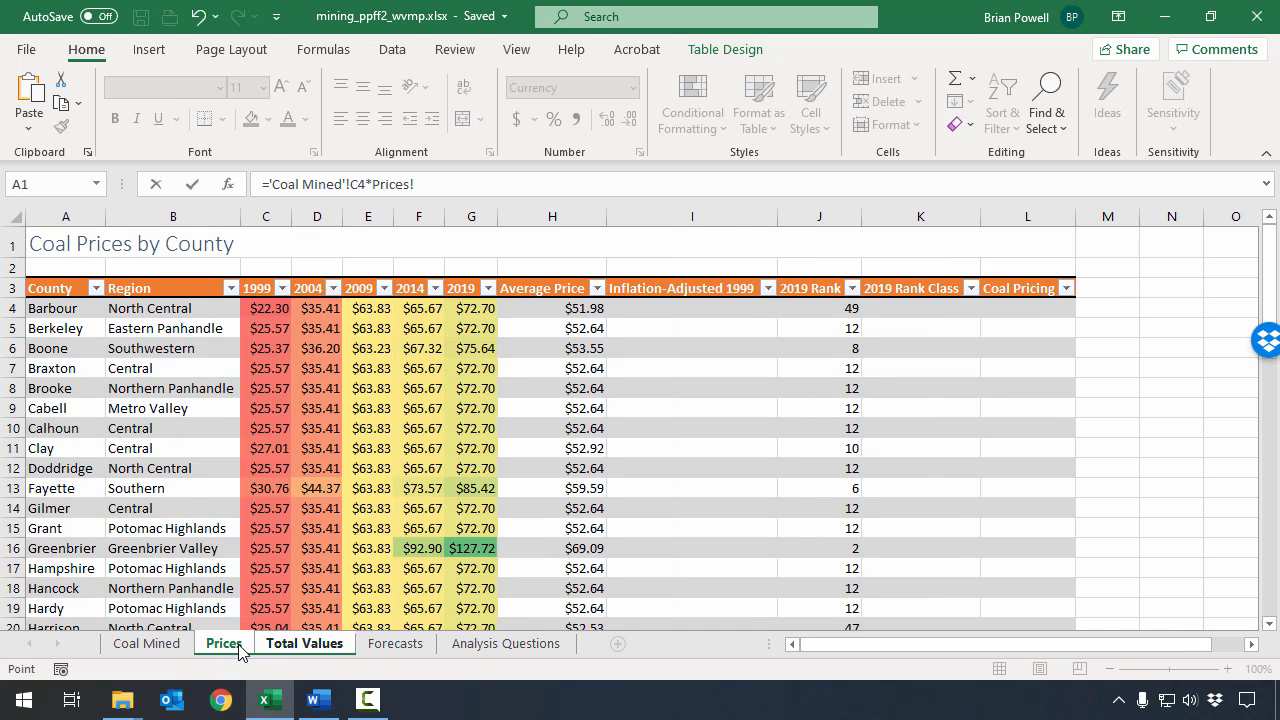
pyautogui.click(271, 306)
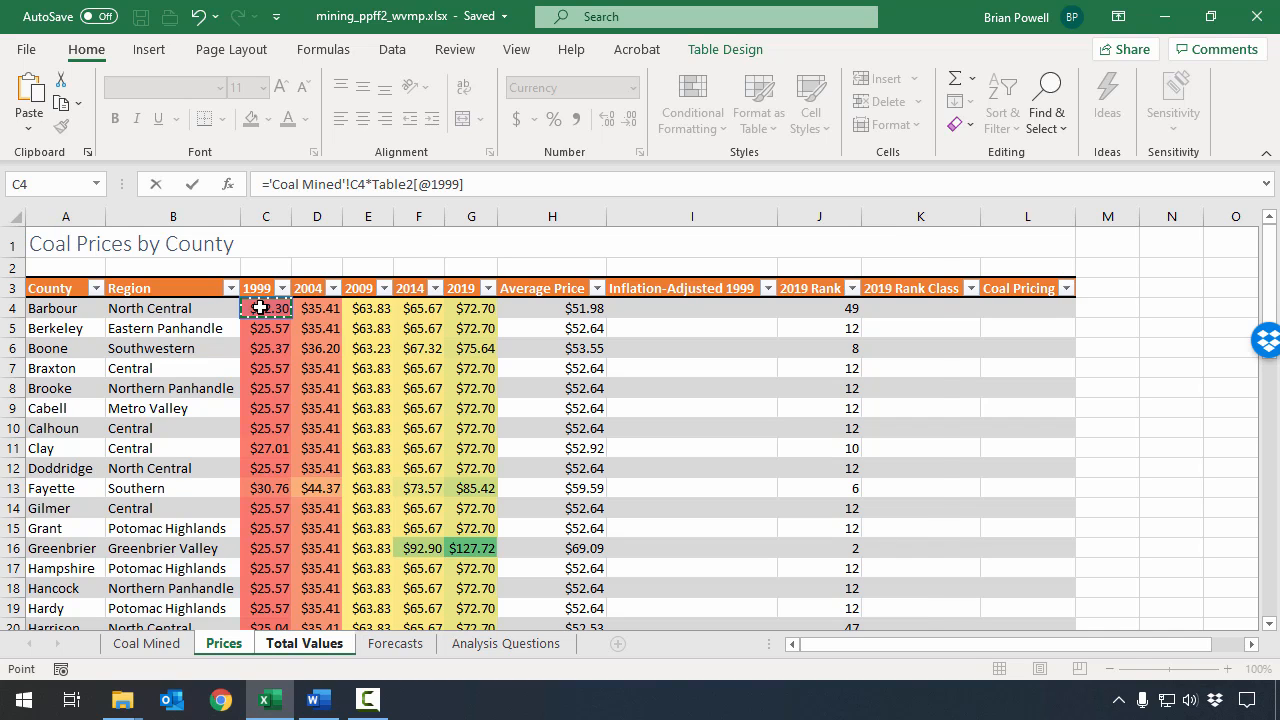
pyautogui.press('Return')
# - Check the calculated formulas and values down the 1999 column of the Total Values table
pyautogui.click(382, 304)
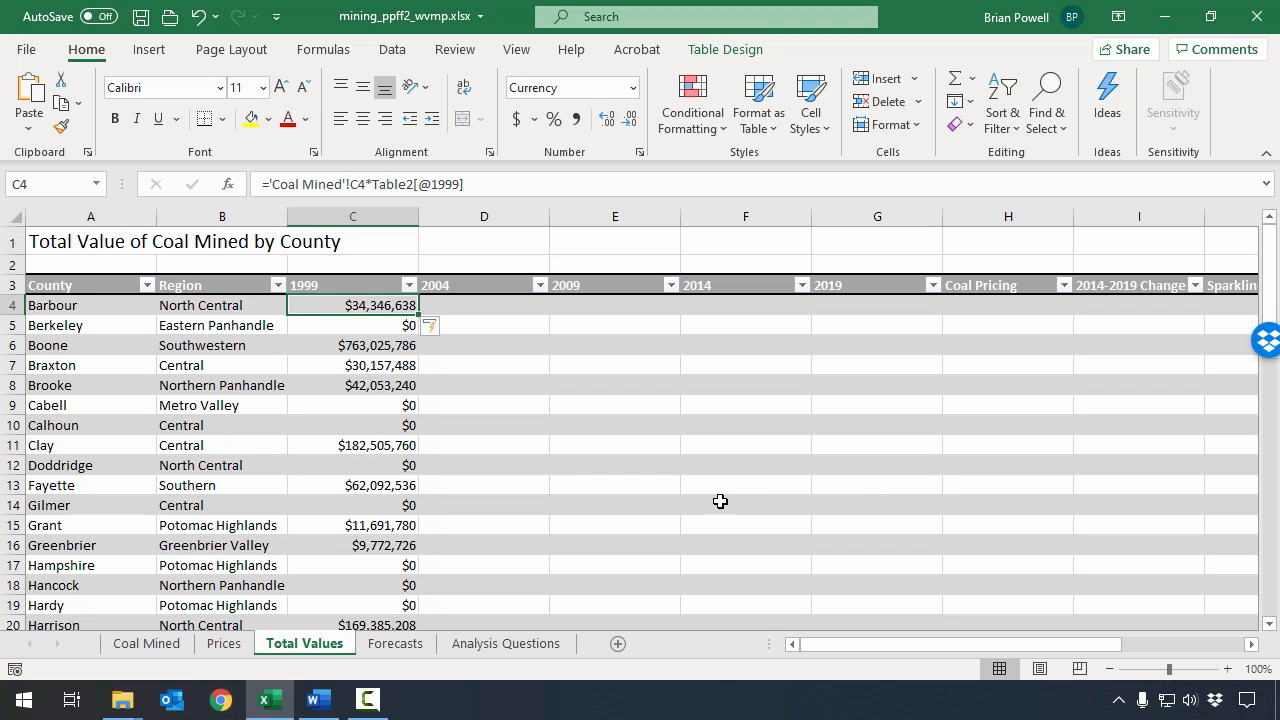
pyautogui.scroll(-5, 352, 324)
pyautogui.scroll(-11, 352, 324)
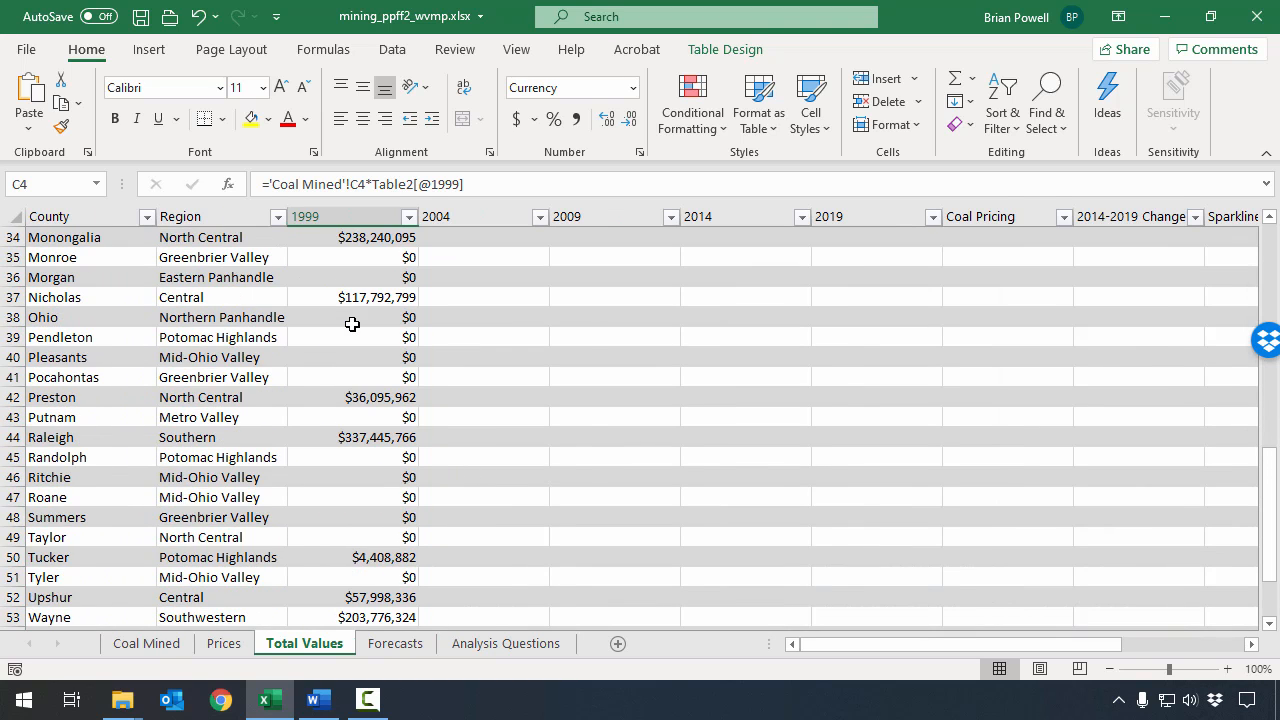
pyautogui.scroll(16, 367, 427)
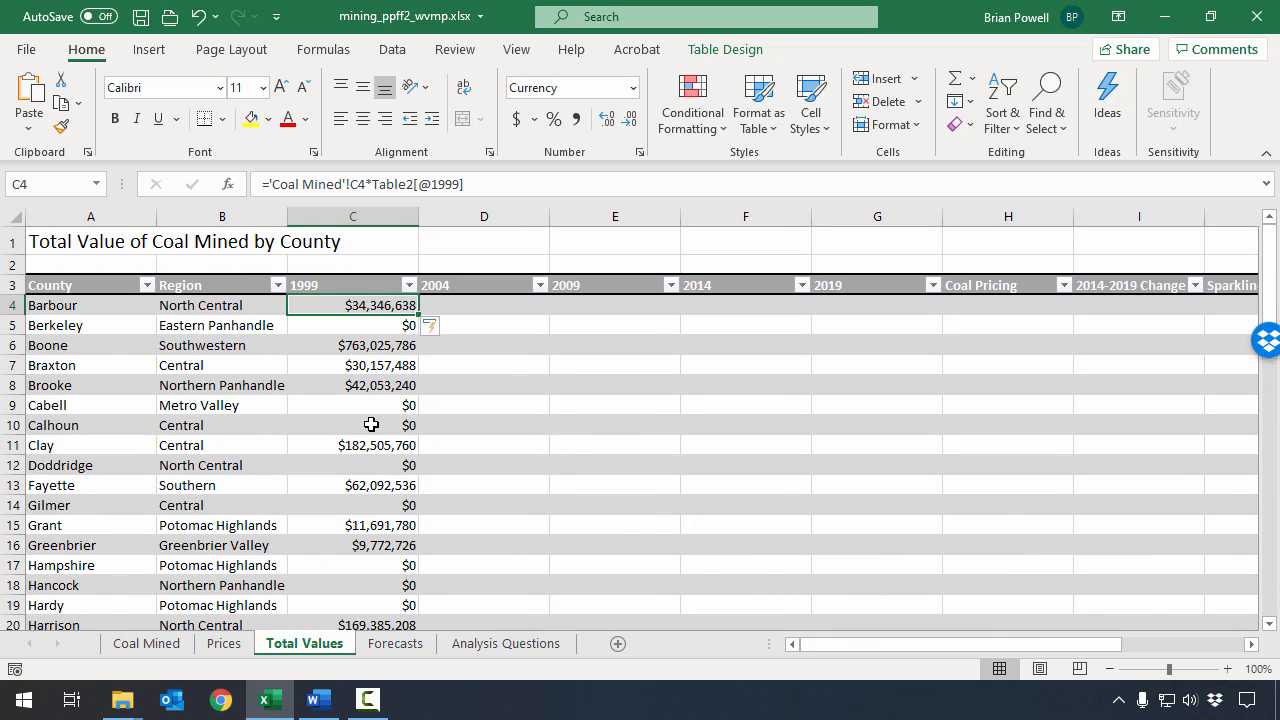
pyautogui.press('Down')
pyautogui.press('Down')
pyautogui.press('Down')
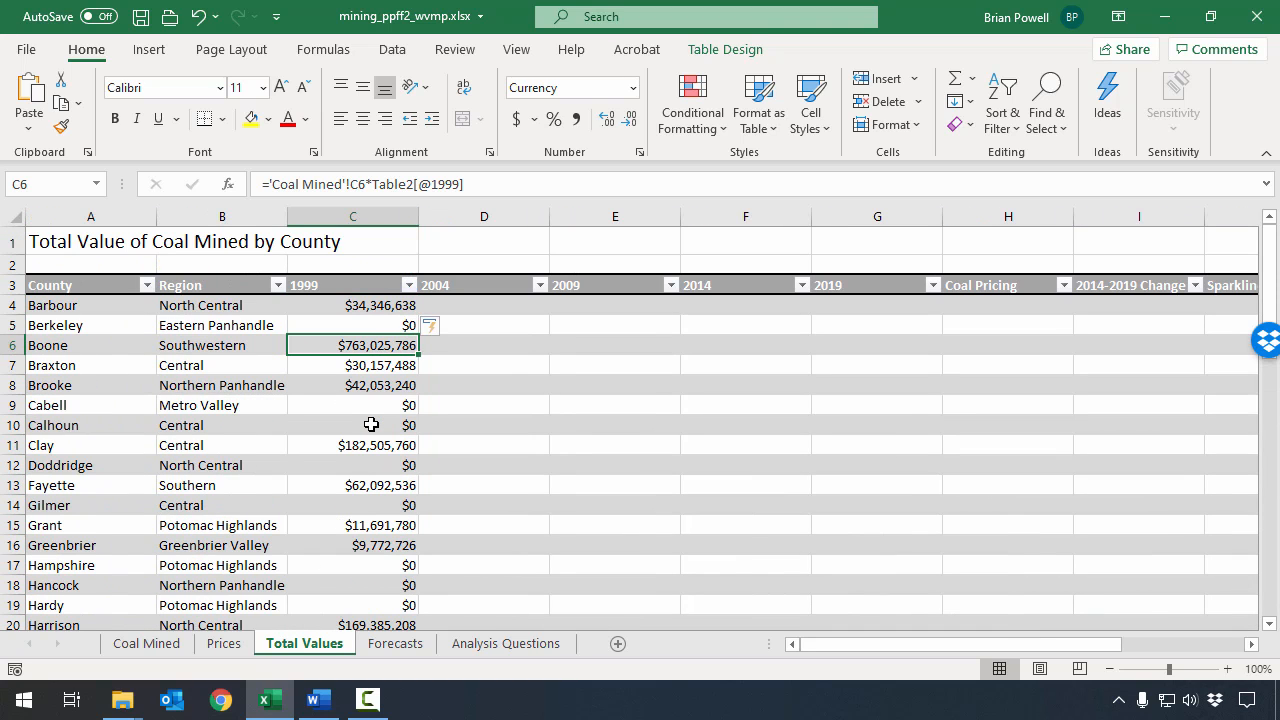
pyautogui.press('Down')
pyautogui.press('Down')
pyautogui.press('Down')
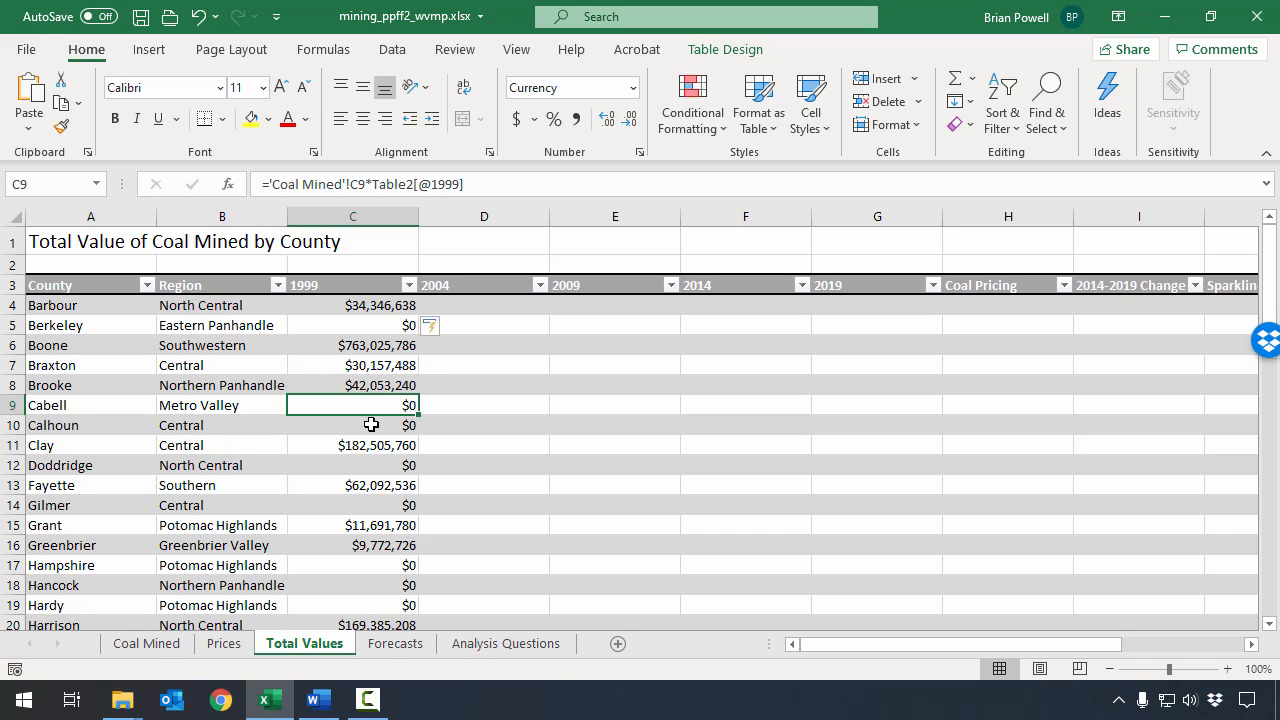
pyautogui.press('Down')
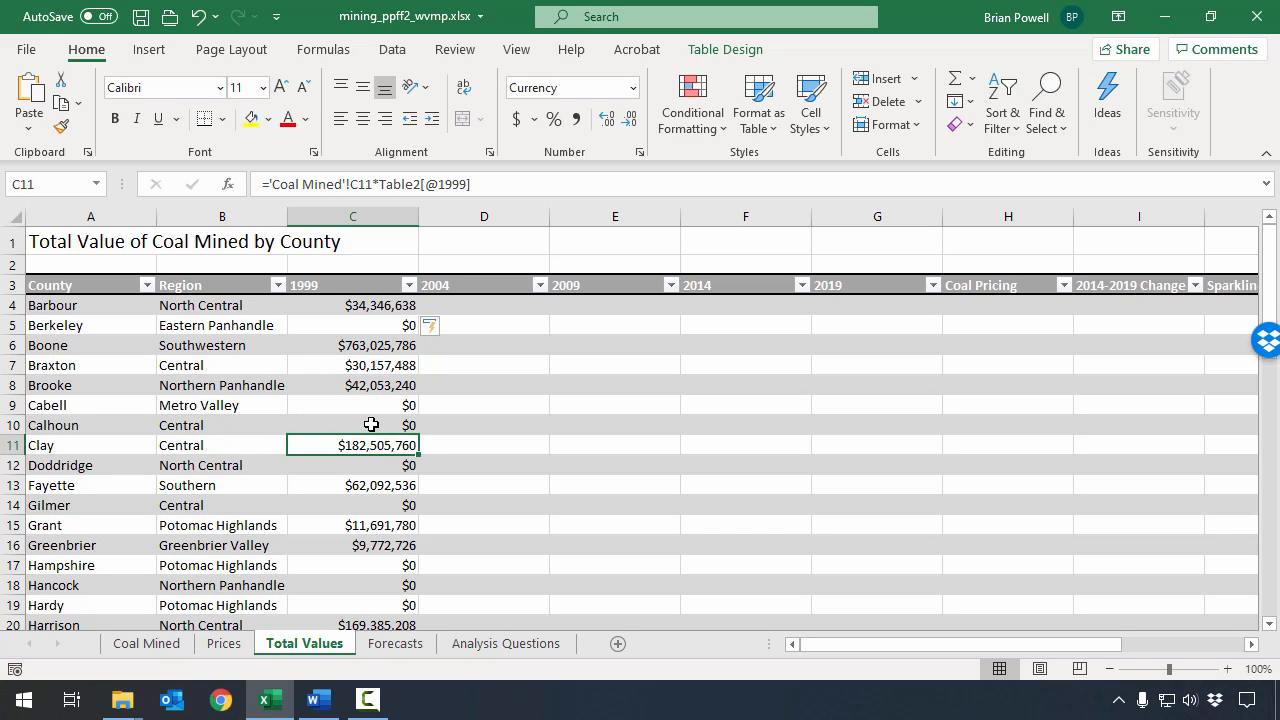
pyautogui.press('Up')
pyautogui.press('Up')
pyautogui.press('Up')
pyautogui.press('Up')
pyautogui.press('Up')
pyautogui.press('Up')
pyautogui.press('Up')
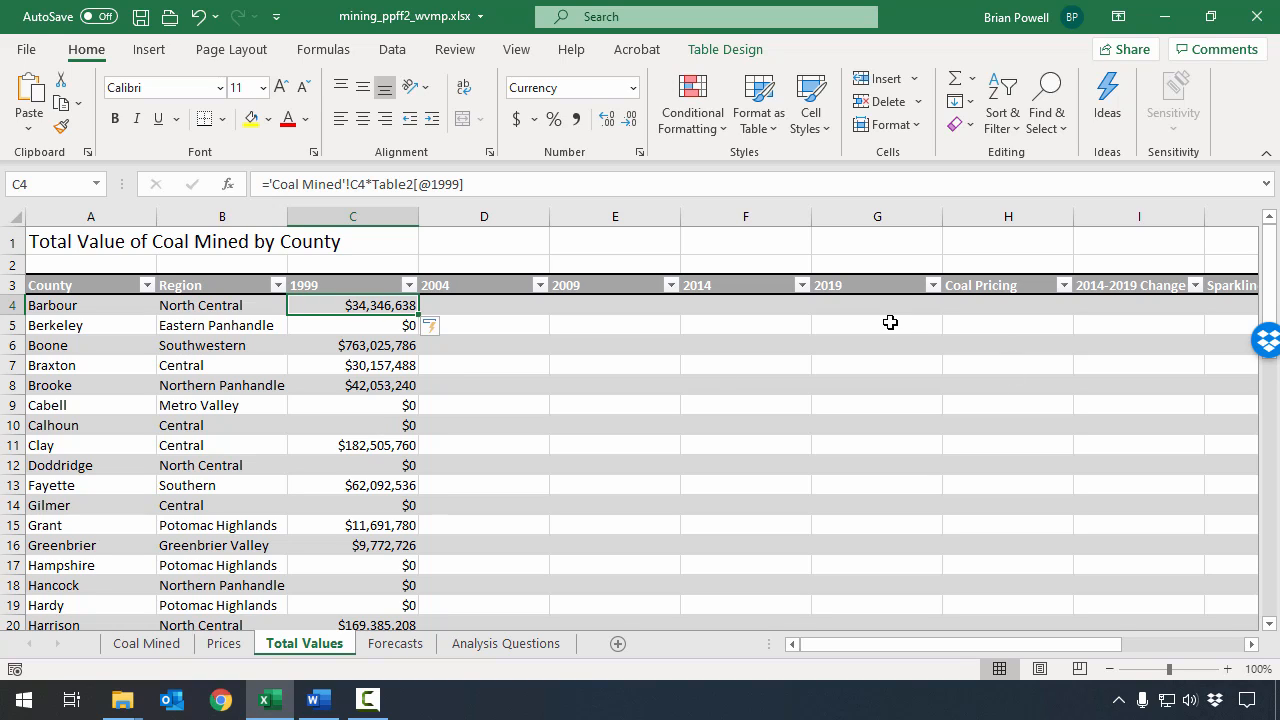
# - Fill the 1999 formulas in C4:C58 across the 2004, 2009, 2014 and 2019 columns
pyautogui.scroll(-15, 615, 414)
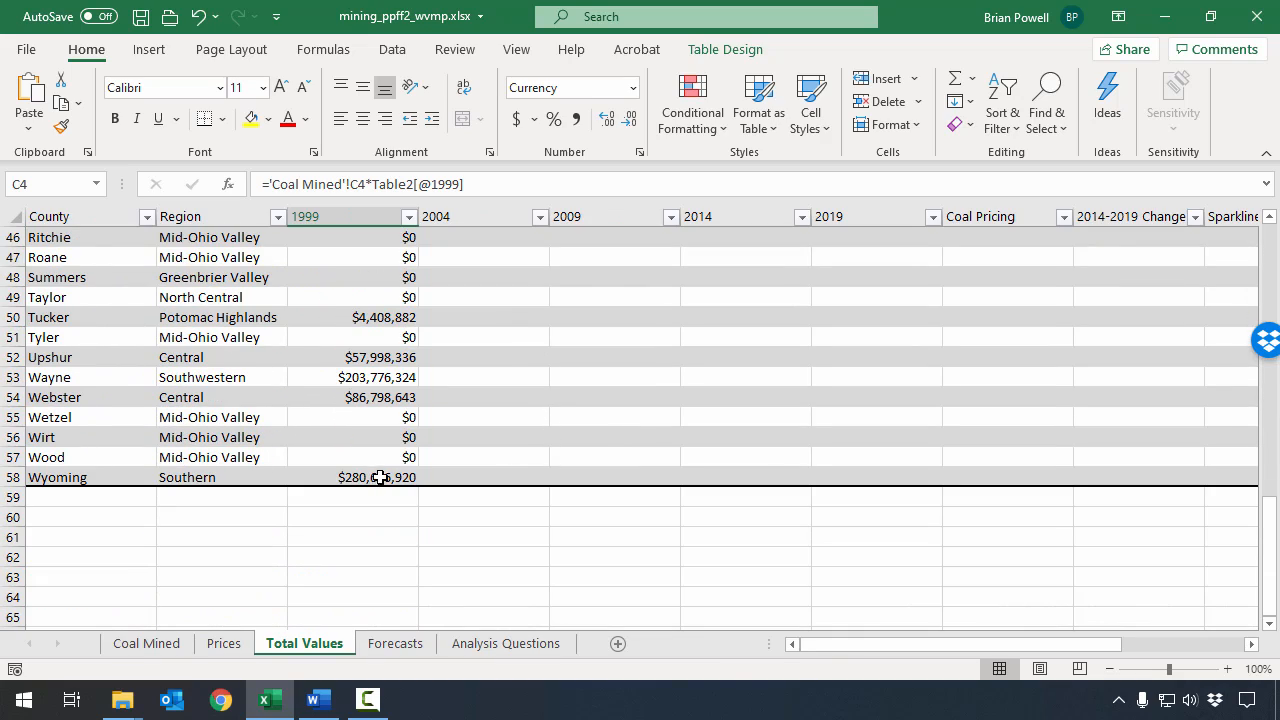
pyautogui.keyDown('shift'); pyautogui.click(377, 478); pyautogui.keyUp('shift')
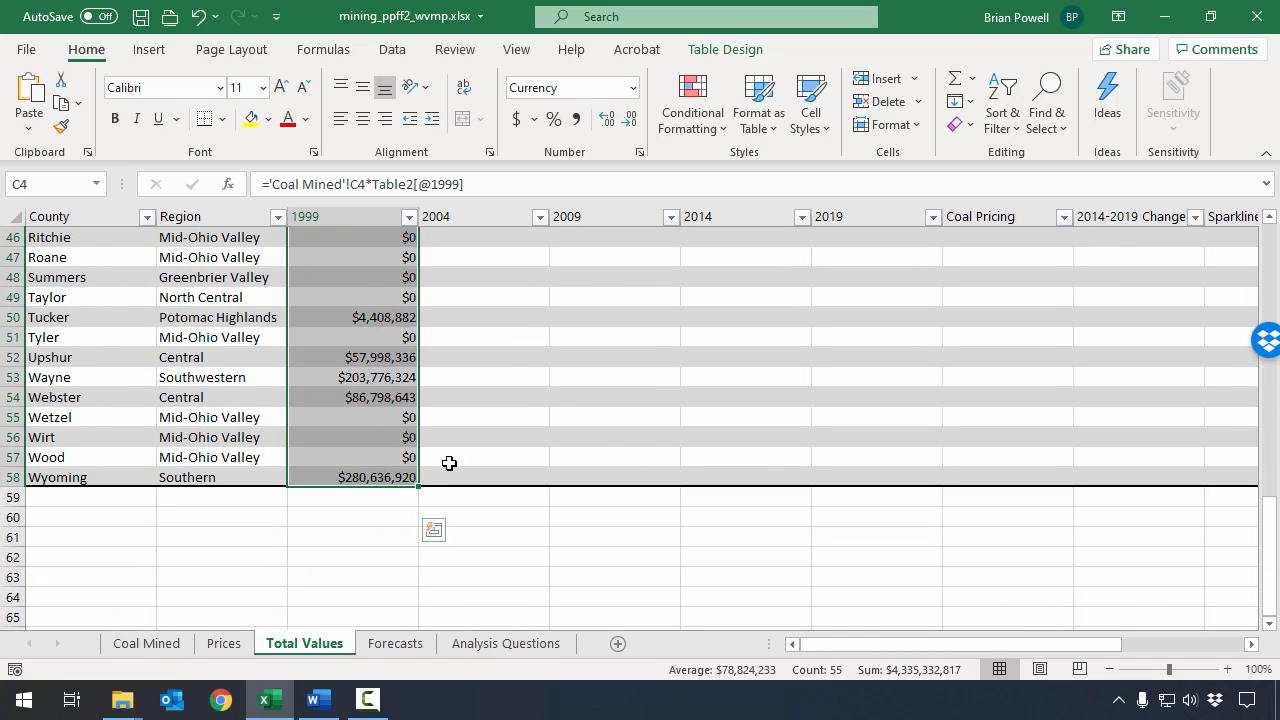
pyautogui.scroll(11, 450, 486)
pyautogui.scroll(3, 450, 486)
pyautogui.scroll(-17, 450, 489)
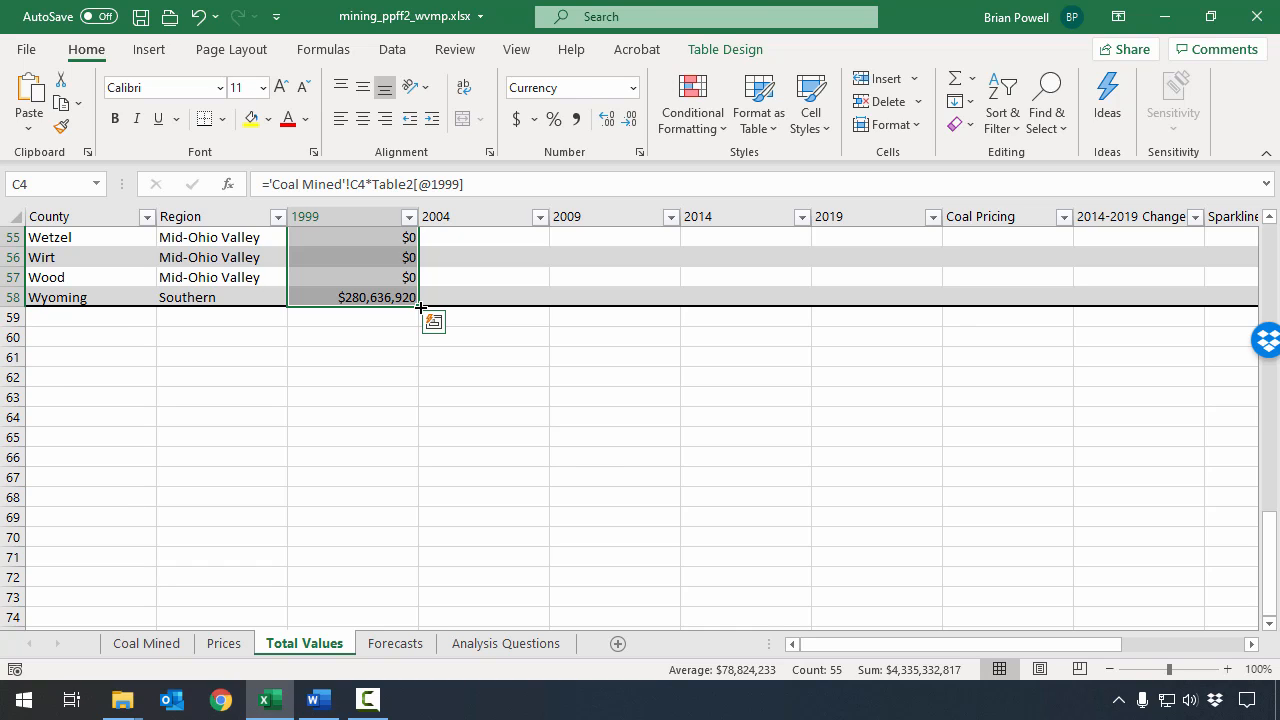
pyautogui.moveTo(421, 307); pyautogui.dragTo(898, 310)
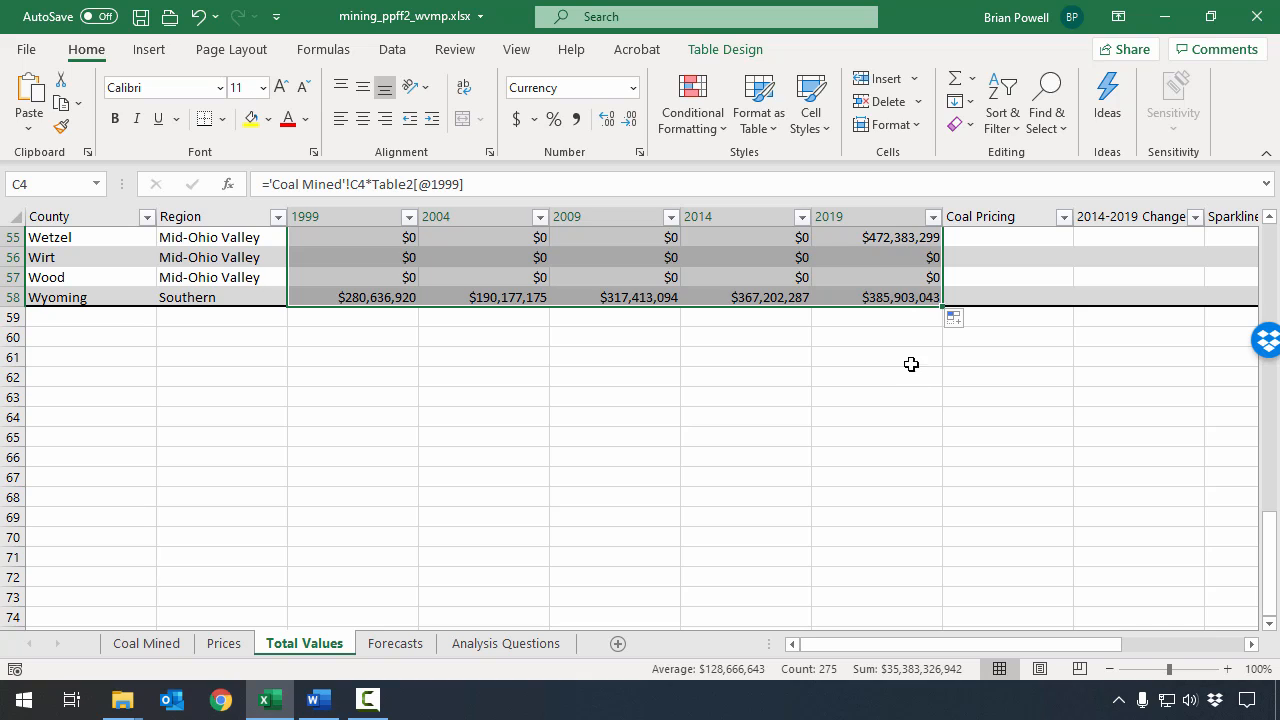
# - Check the filled formulas and values for several counties across the 1999 to 2019 columns
pyautogui.click(871, 240)
pyautogui.scroll(3, 900, 400)
pyautogui.scroll(15, 905, 412)
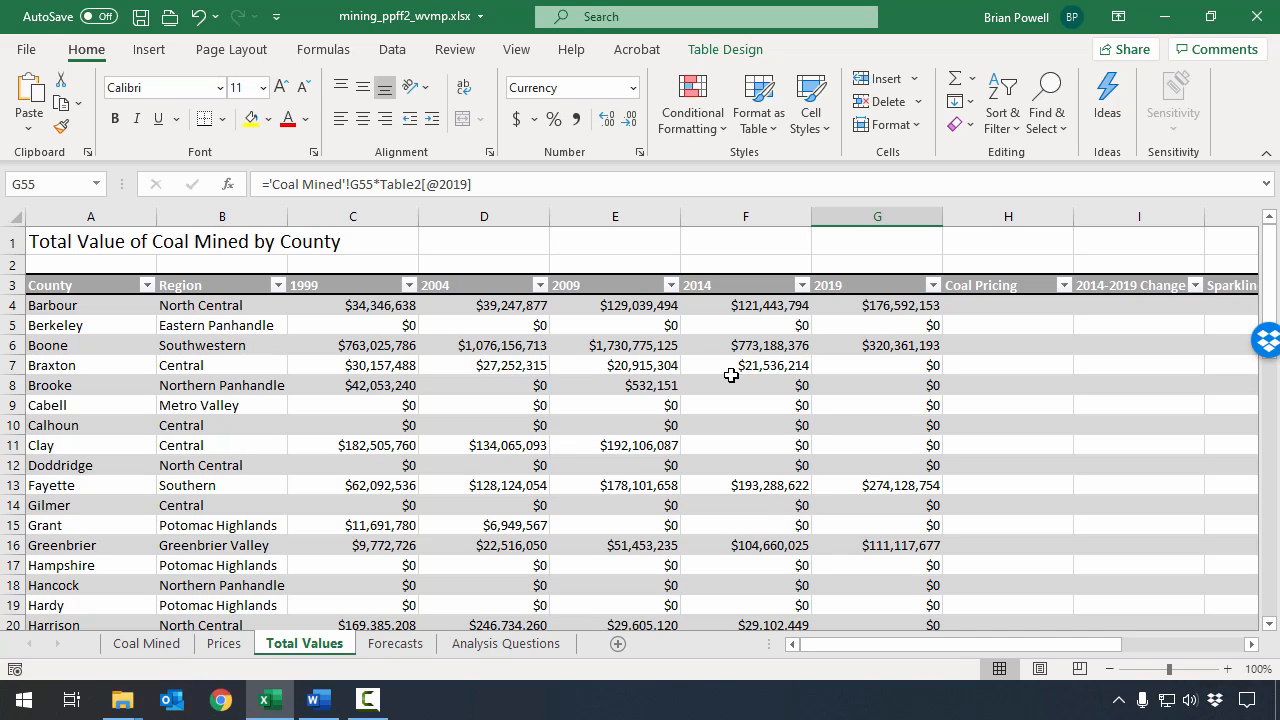
pyautogui.click(394, 310)
pyautogui.click(900, 310)
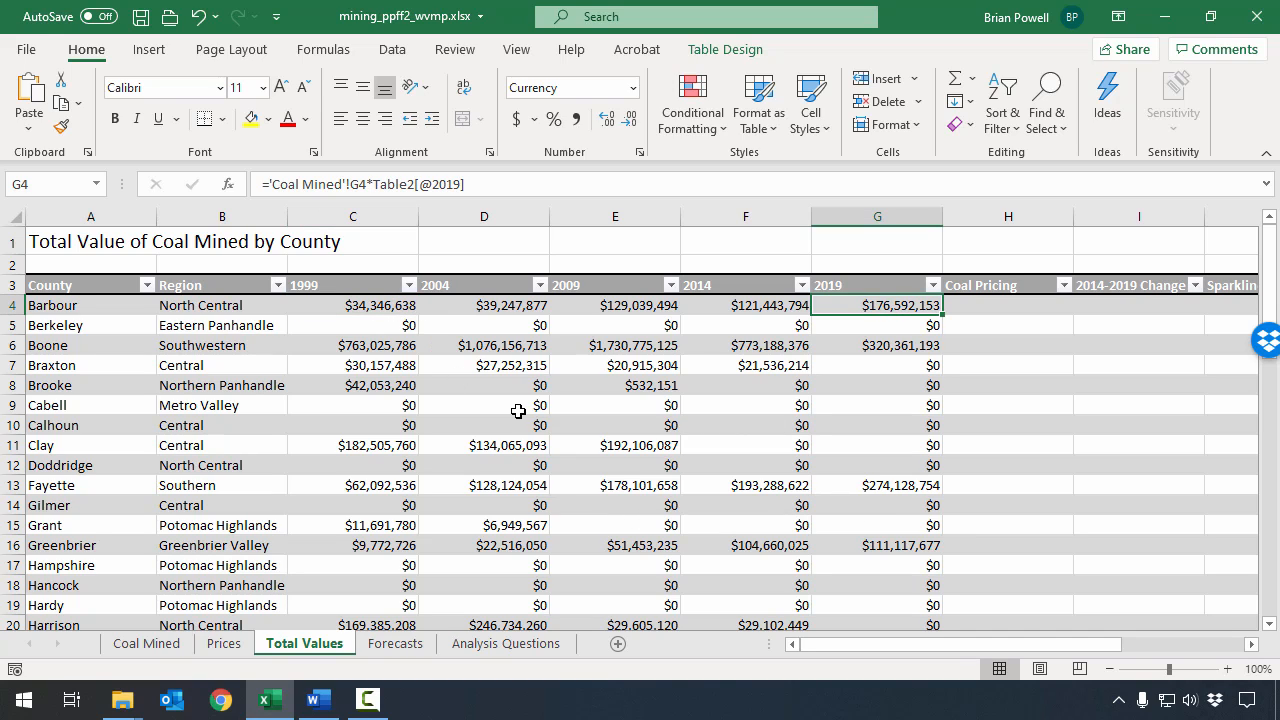
pyautogui.click(370, 349)
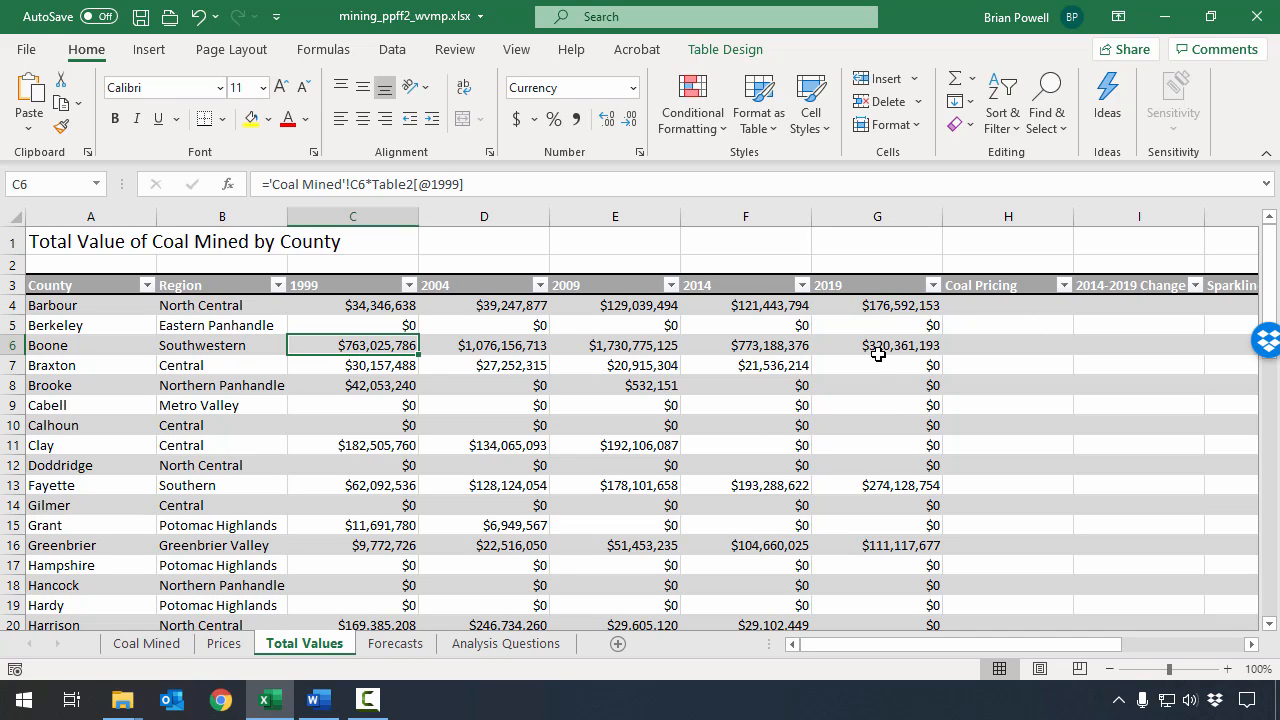
pyautogui.click(876, 346)
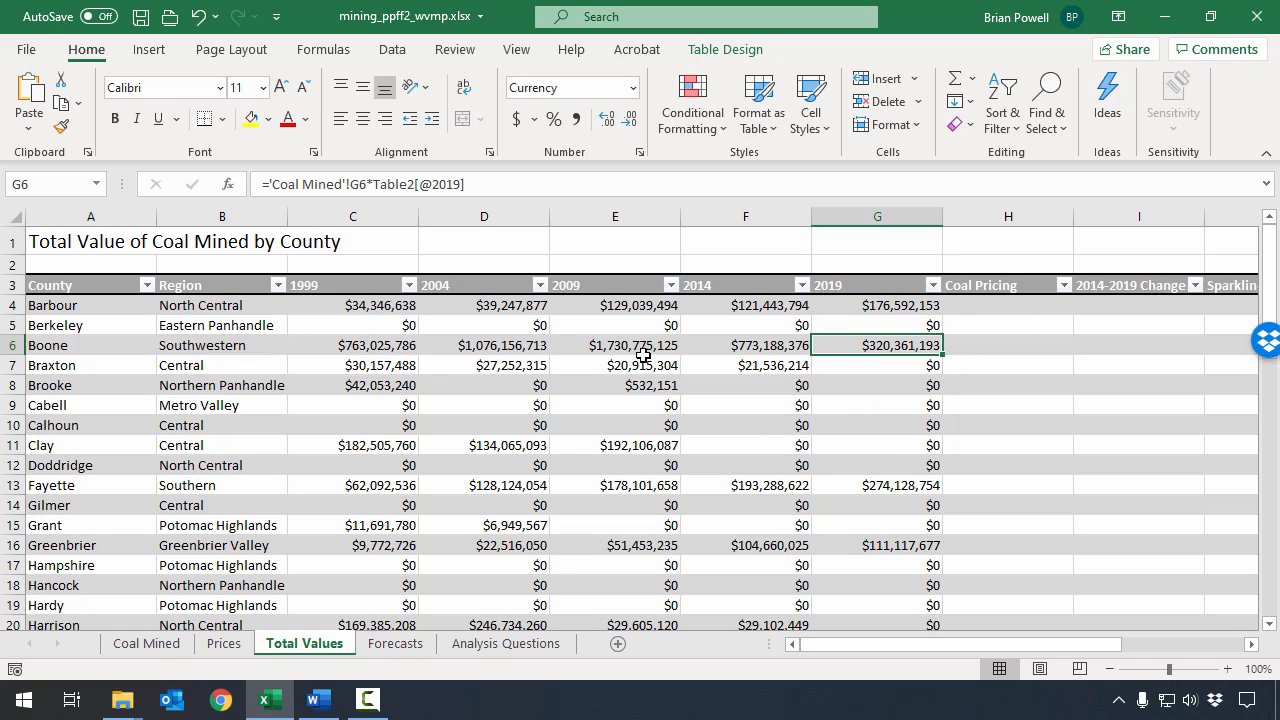
pyautogui.click(612, 345)
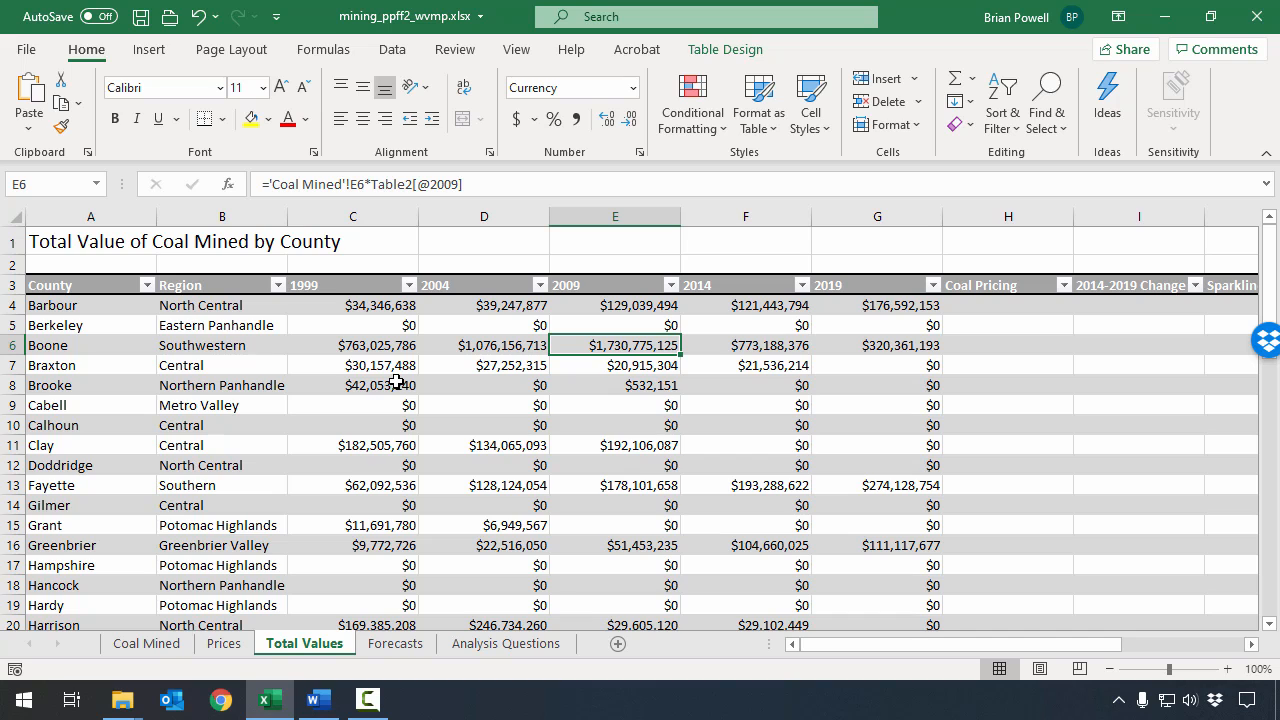
pyautogui.click(886, 346)
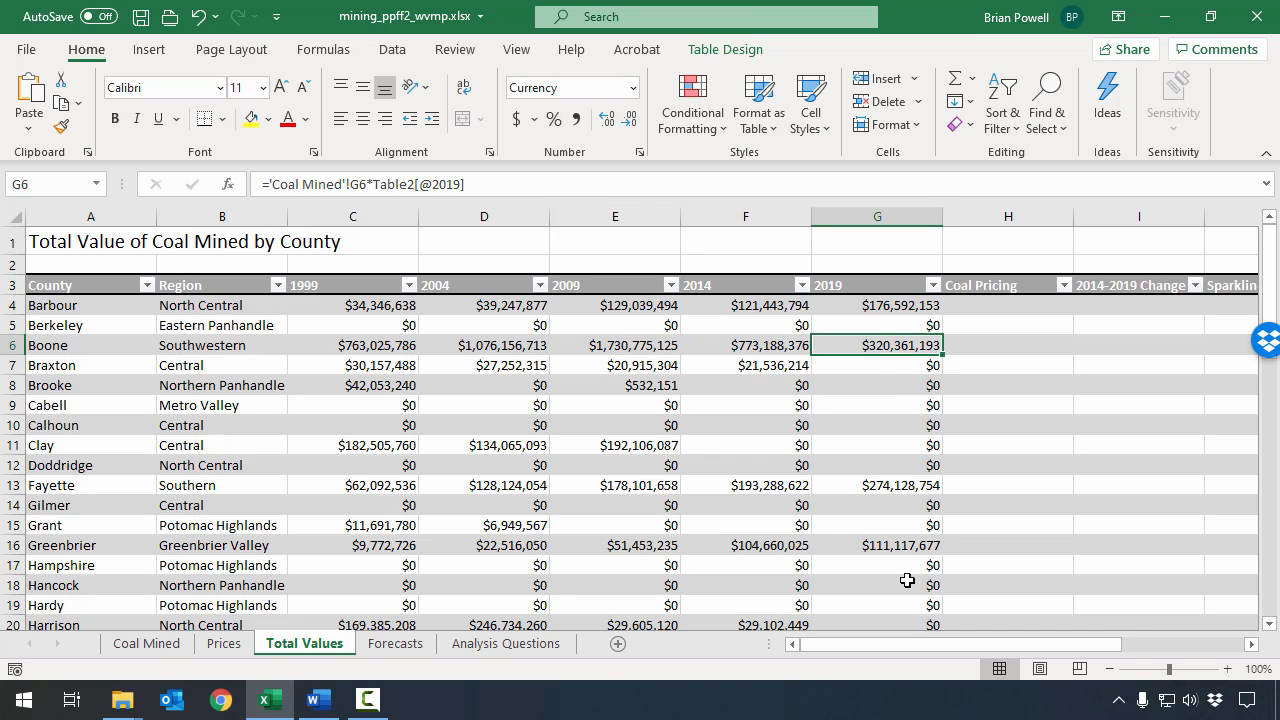
pyautogui.scroll(-10, 911, 548)
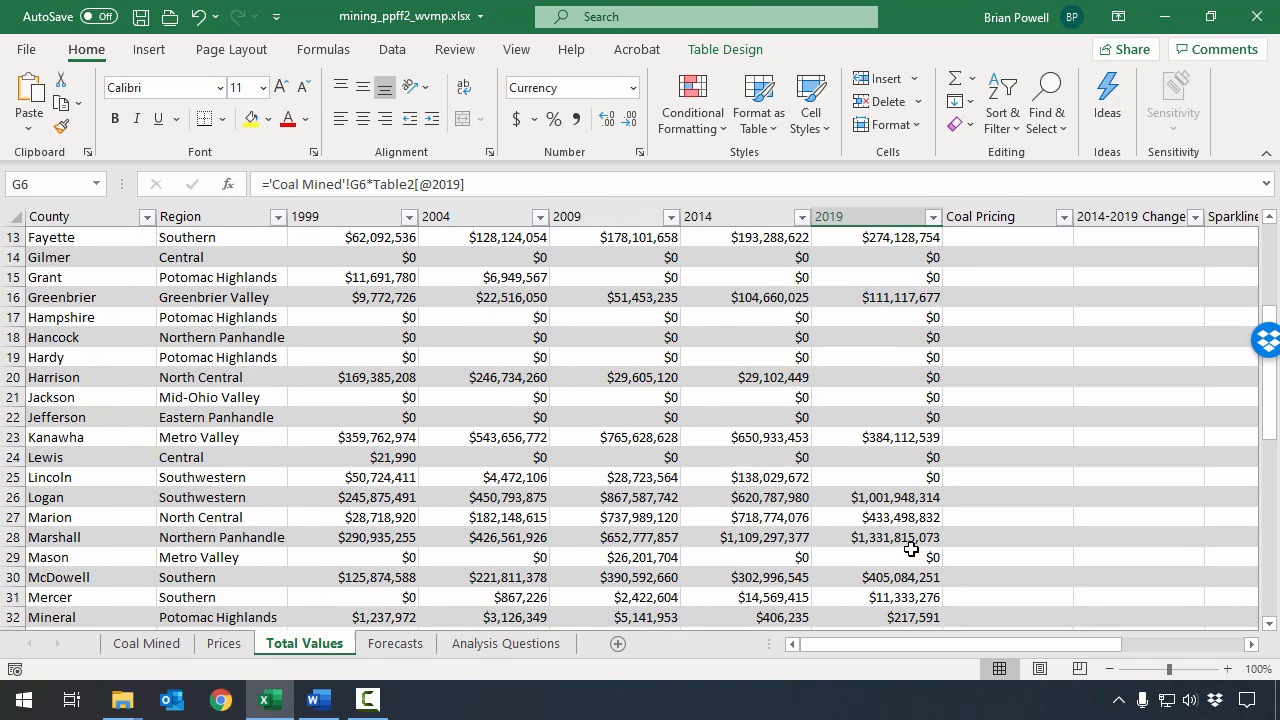
pyautogui.scroll(-5, 911, 548)
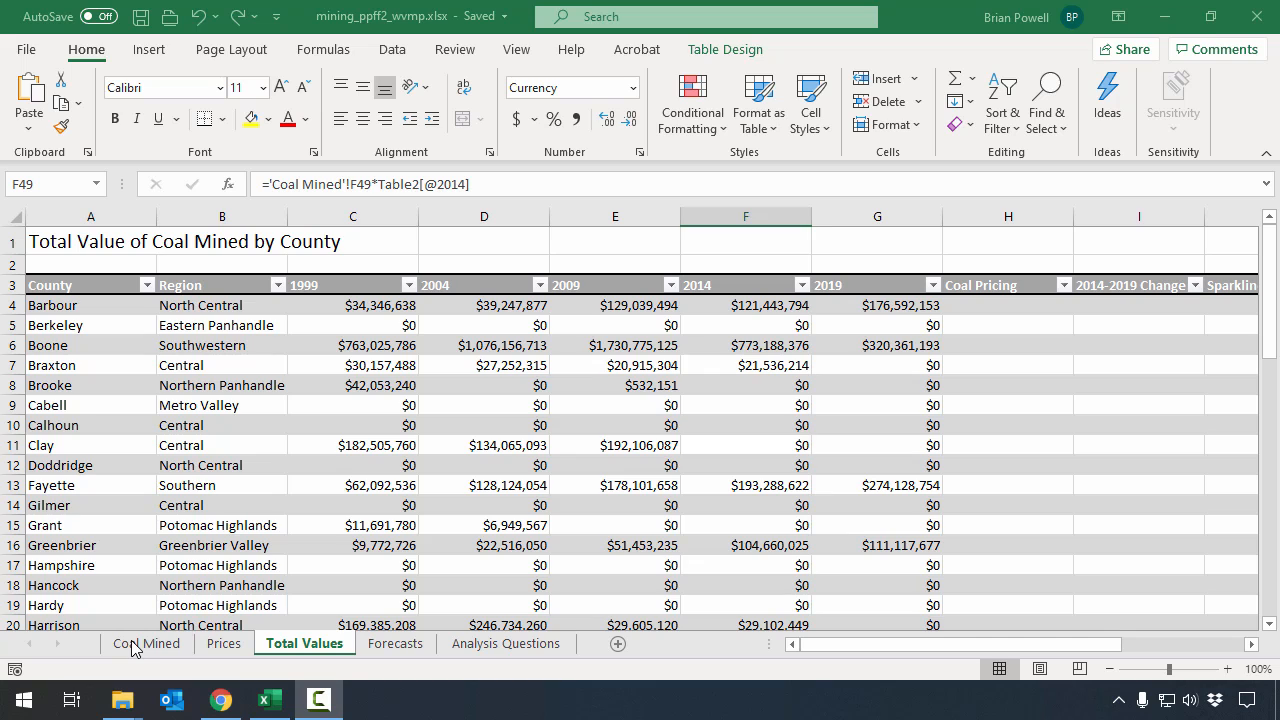
# - On the Coal Mined sheet, fill the 2019 Top 10 County column from I4 with =IF(G4>=4473004,"Yes","No")
pyautogui.click(133, 645)
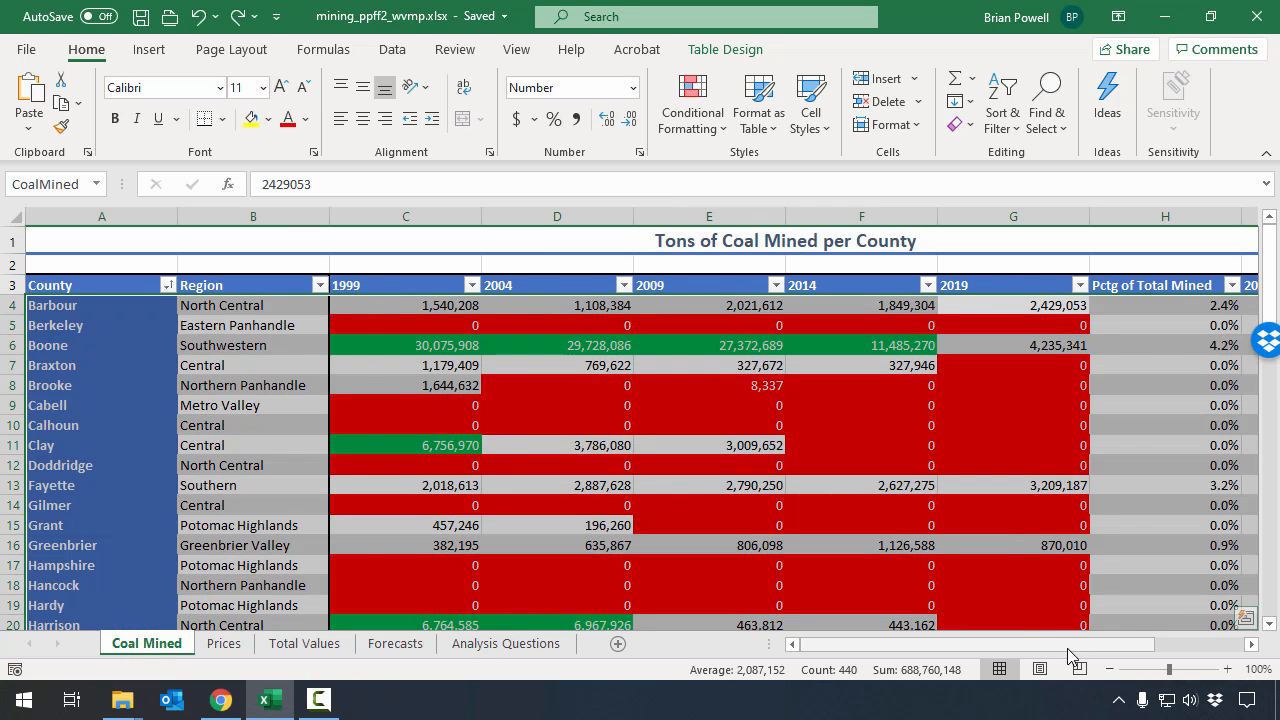
pyautogui.moveTo(1068, 655); pyautogui.dragTo(1174, 654)
pyautogui.click(1010, 311)
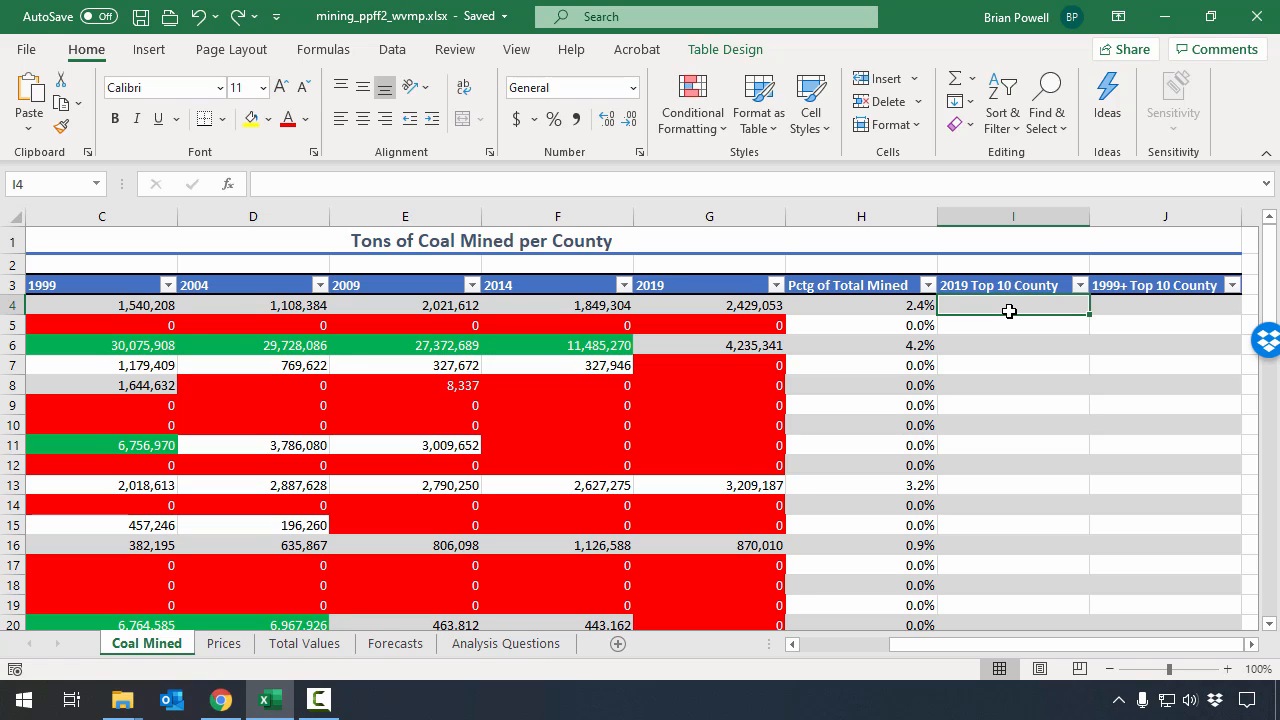
pyautogui.write('=IF')
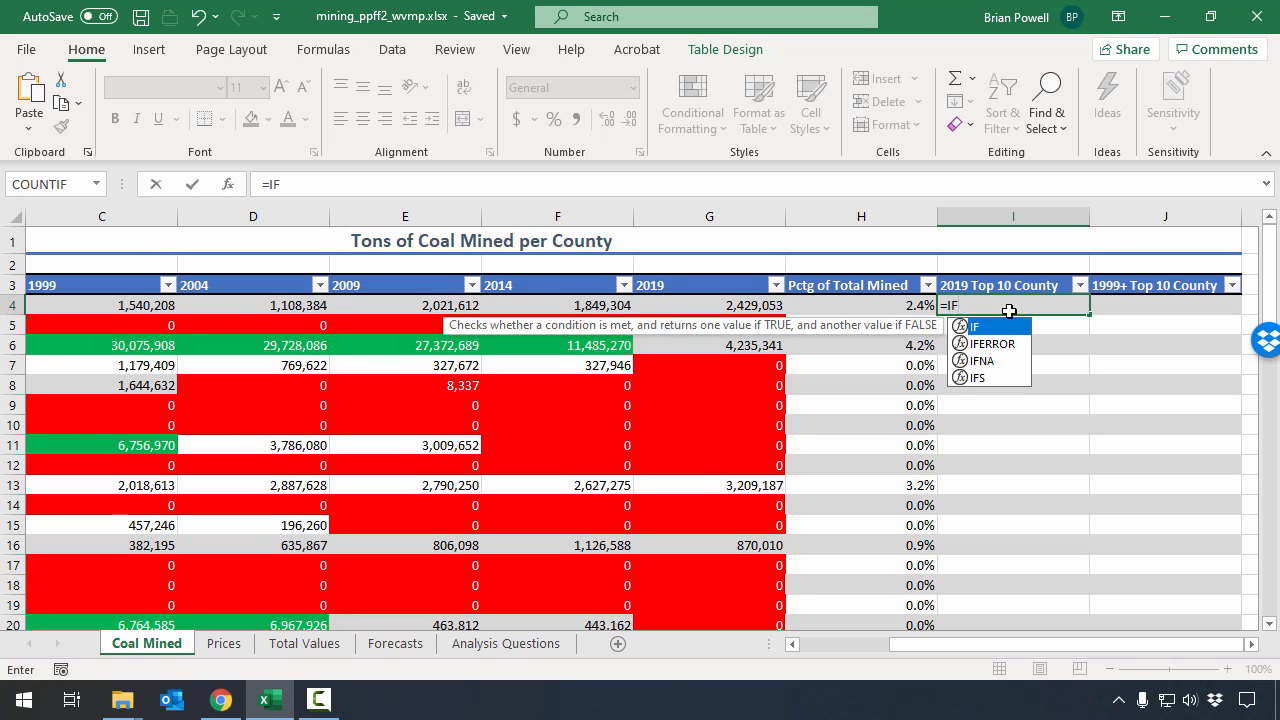
pyautogui.write('(')
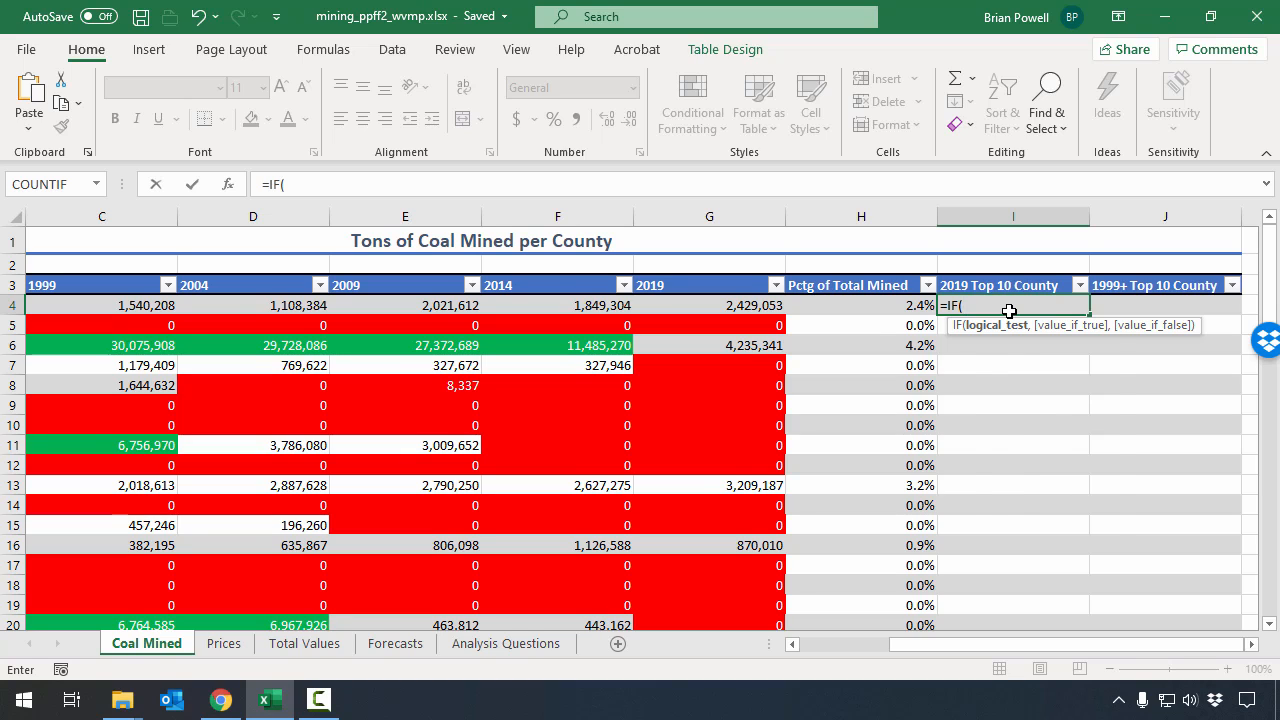
pyautogui.write('G4')
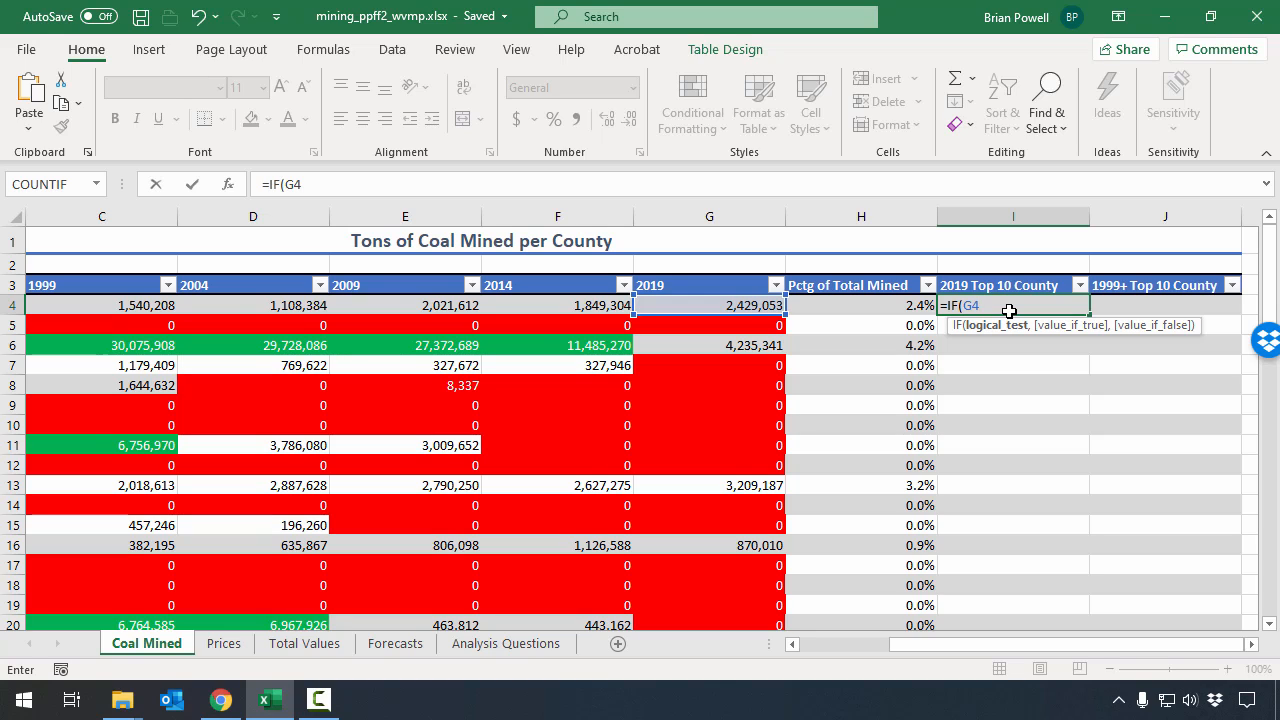
pyautogui.write('>=')
pyautogui.write('4473004')
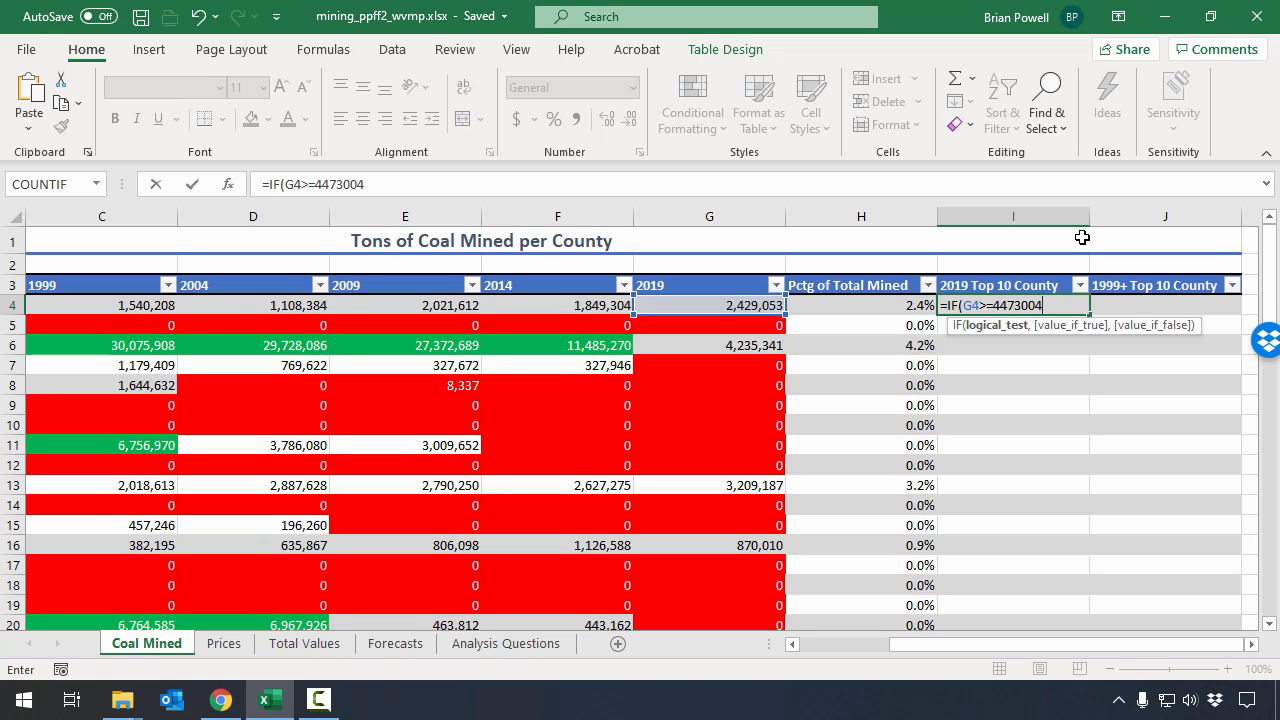
pyautogui.write(',')
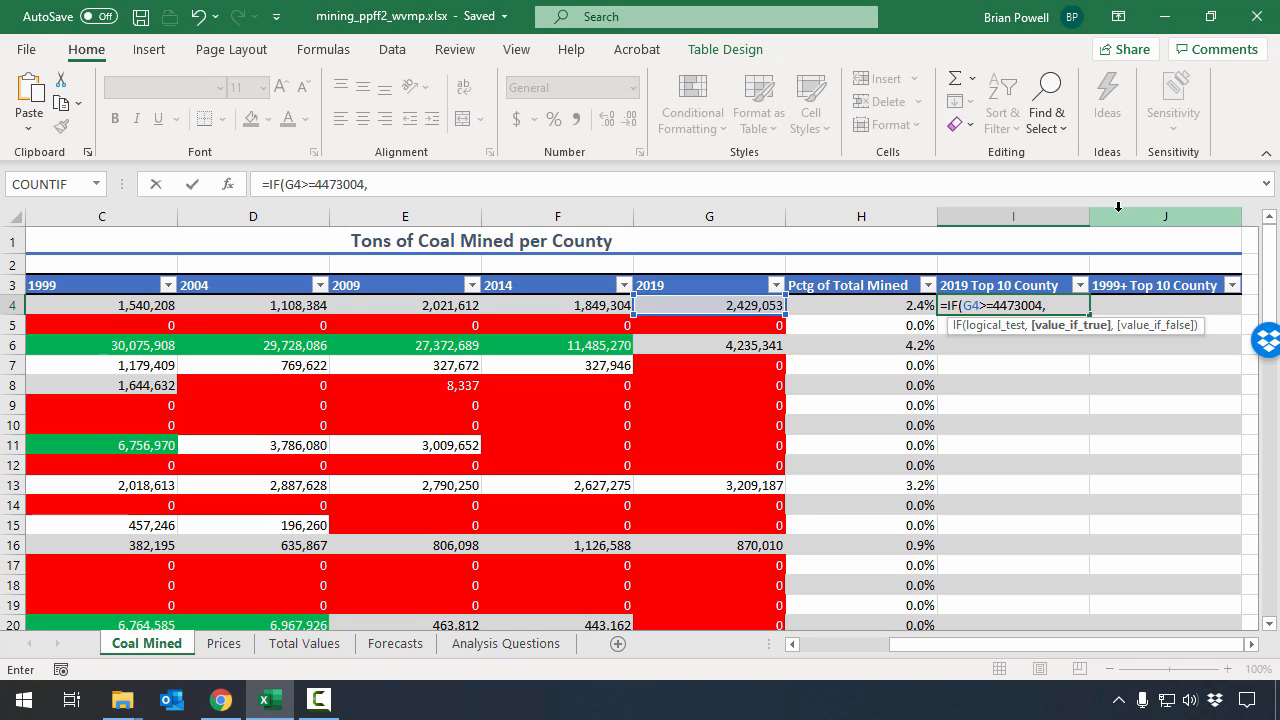
pyautogui.write('"Yes"')
pyautogui.write(',')
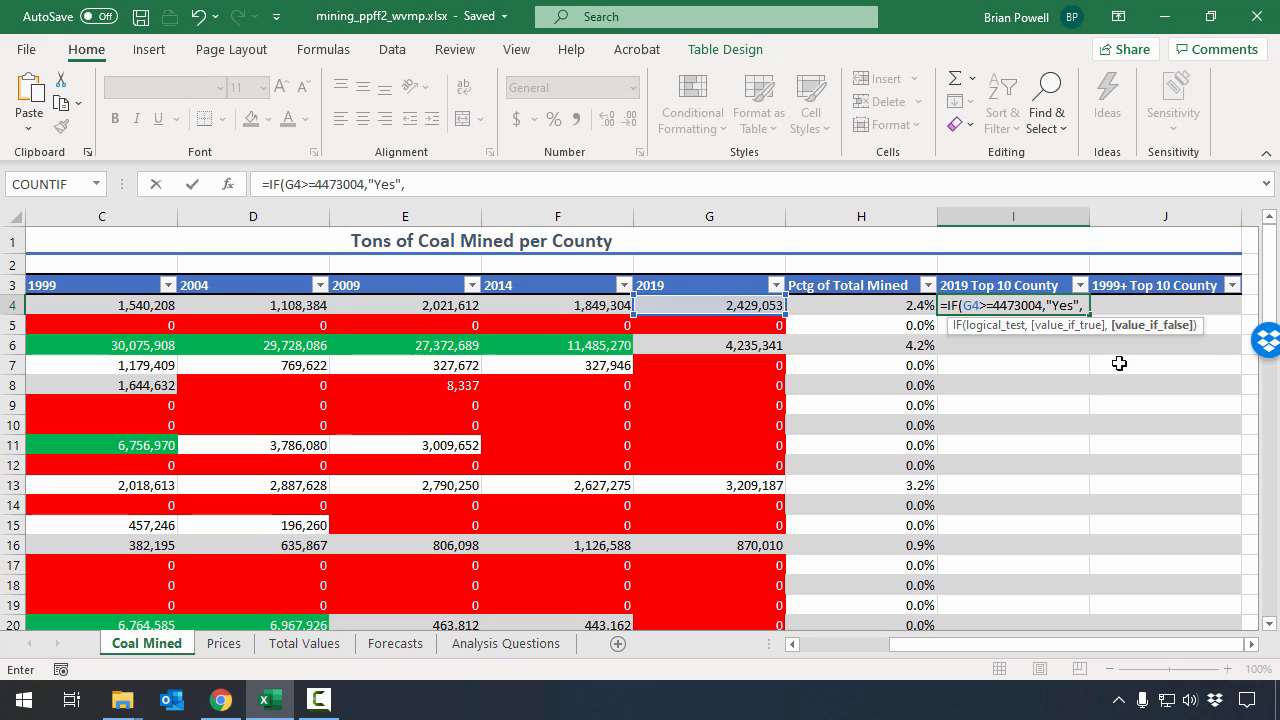
pyautogui.write('"No")')
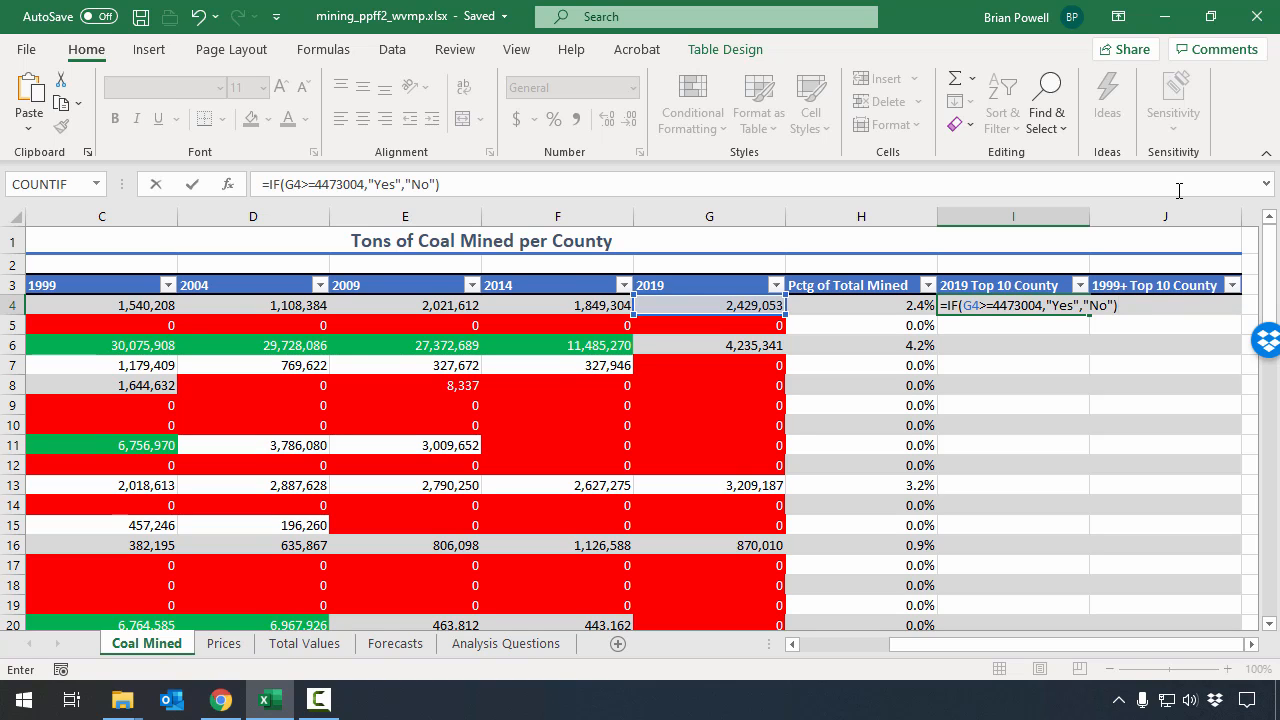
pyautogui.press('Return')
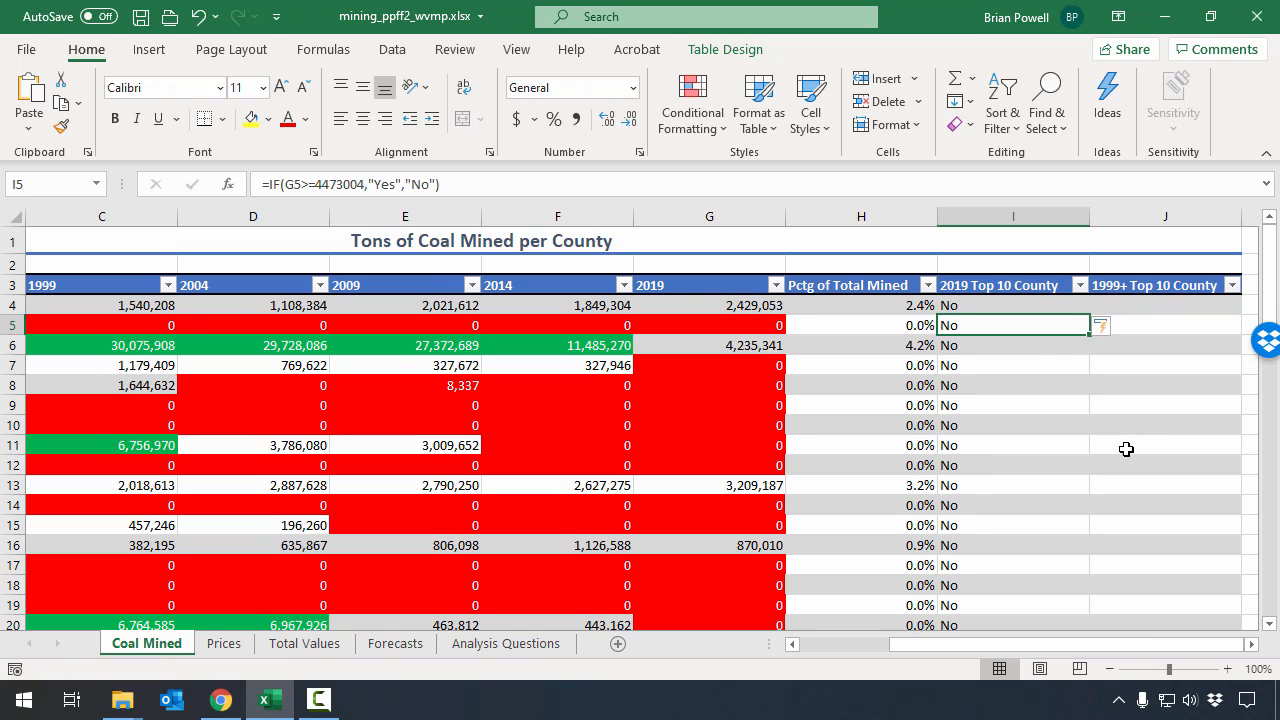
# - Check the Yes/No formulas down the 2019 Top 10 County column against the 2019 tonnages, and save the workbook
pyautogui.scroll(-4, 1010, 333)
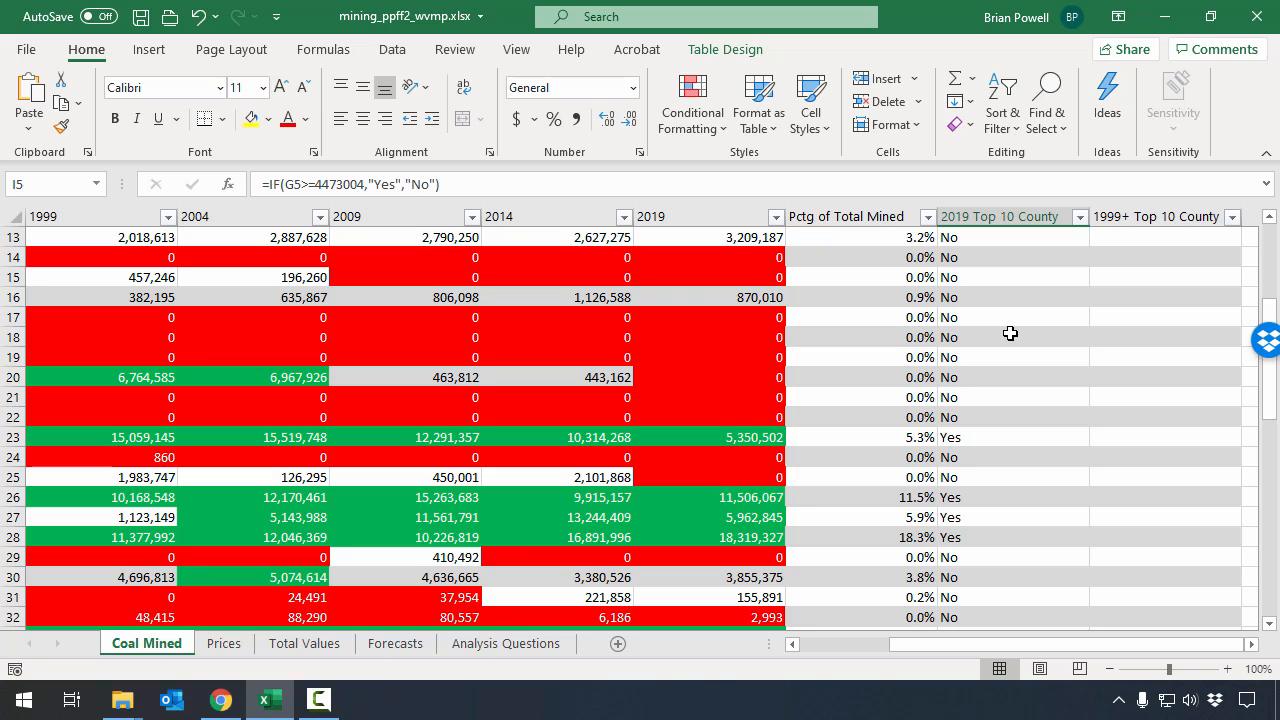
pyautogui.scroll(-2, 1010, 333)
pyautogui.scroll(-1, 1010, 333)
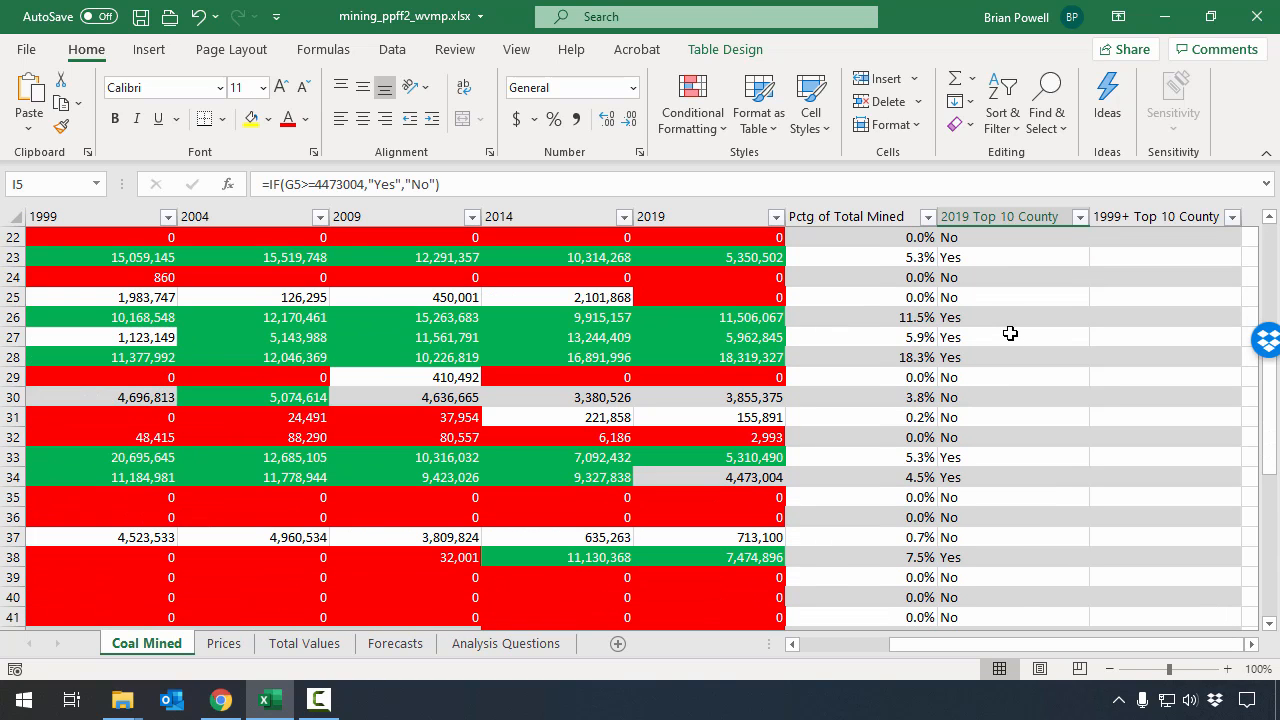
pyautogui.click(1004, 261)
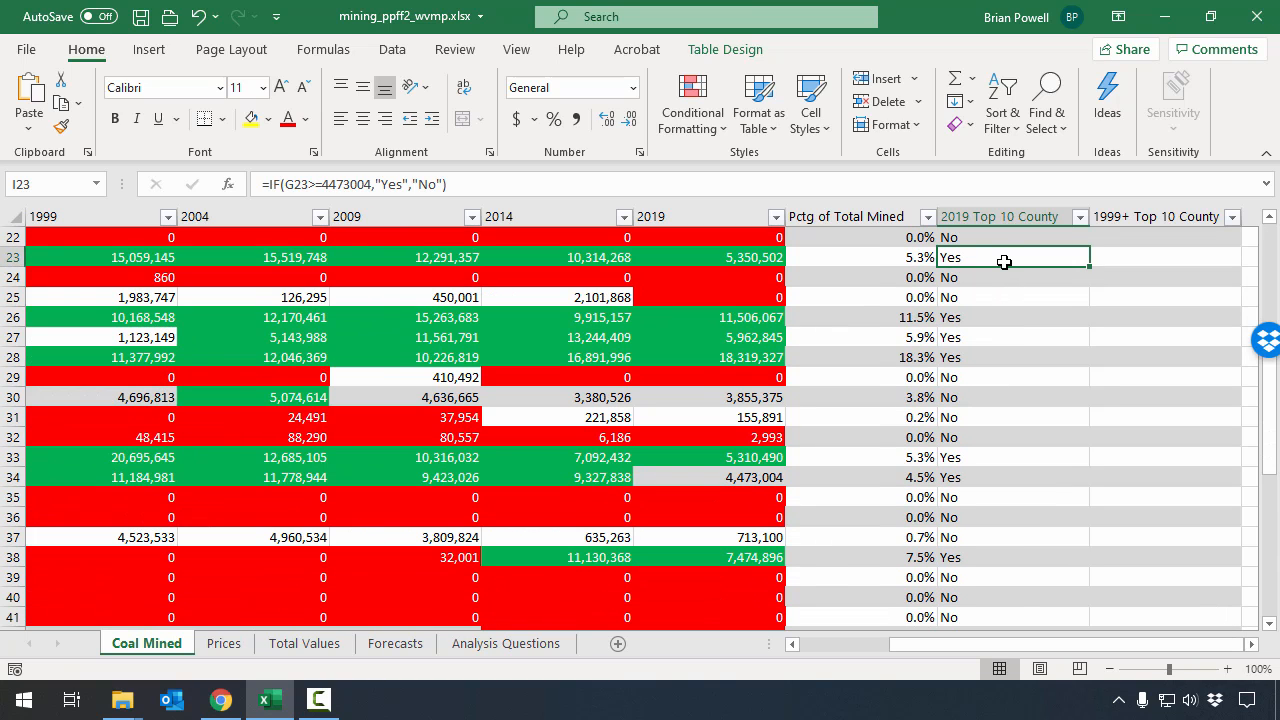
pyautogui.moveTo(1059, 640); pyautogui.dragTo(1034, 623)
pyautogui.scroll(-2, 705, 257)
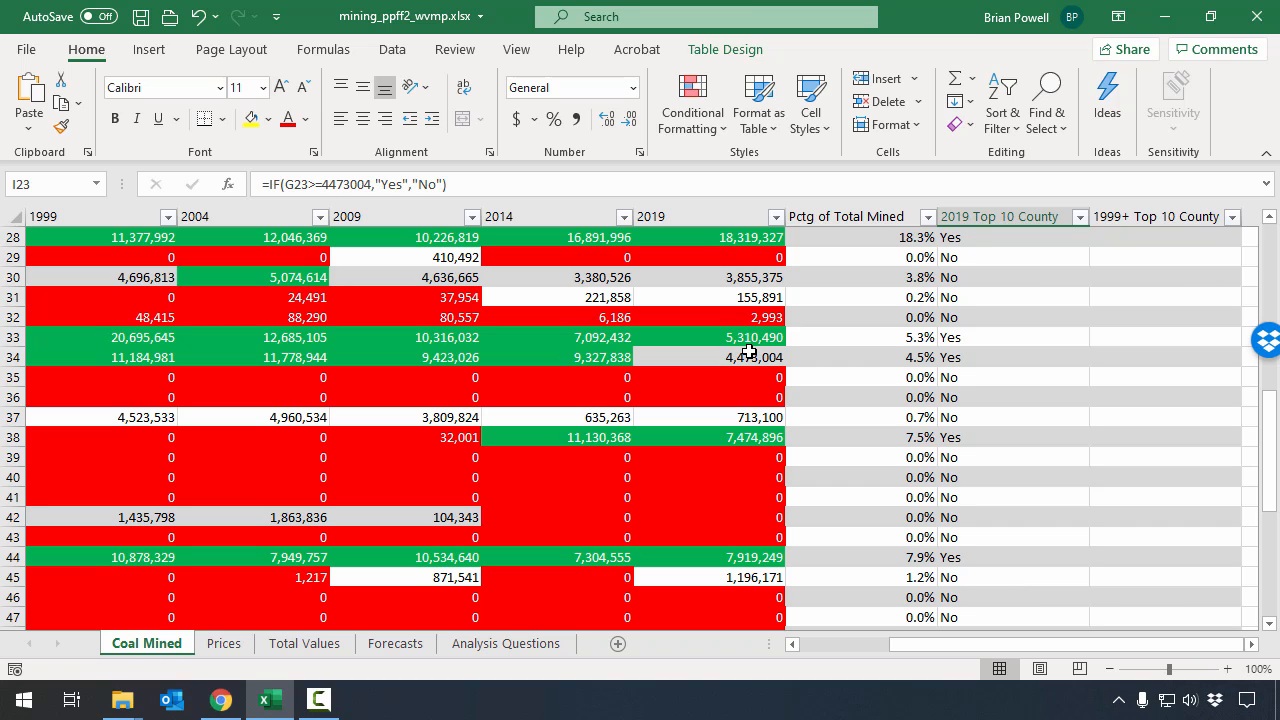
pyautogui.scroll(-5, 1001, 410)
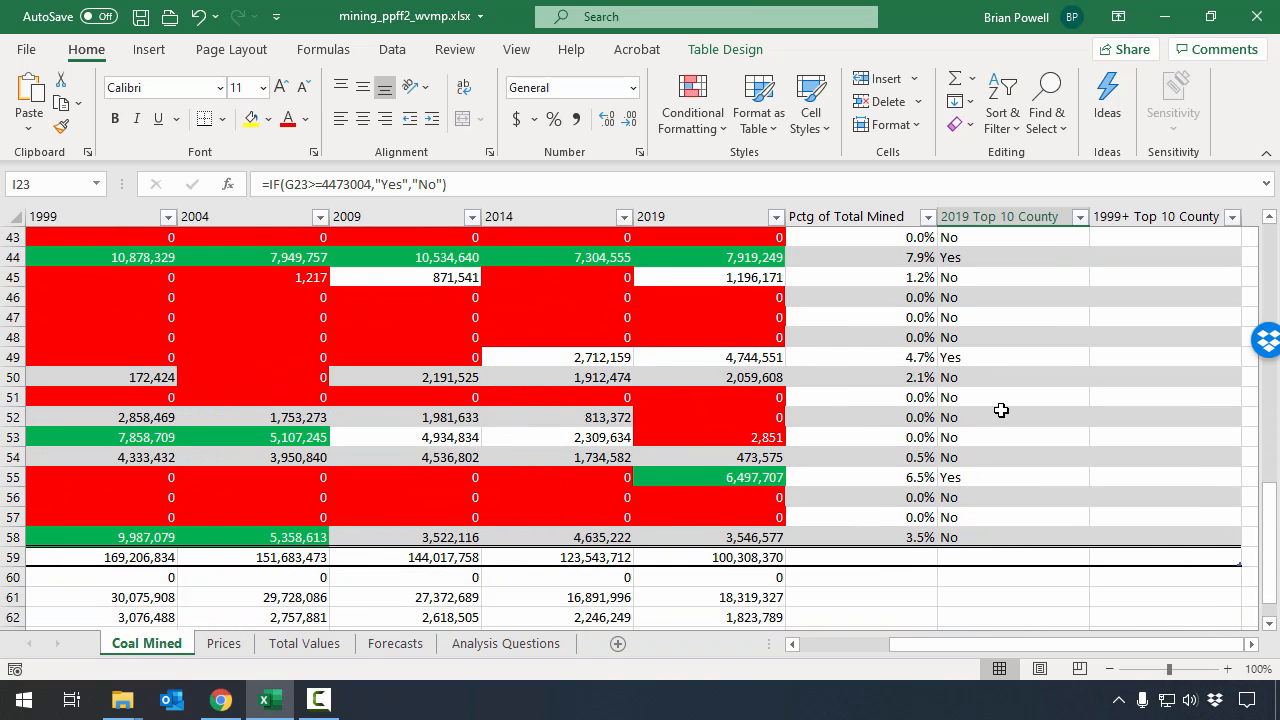
pyautogui.scroll(14, 1001, 410)
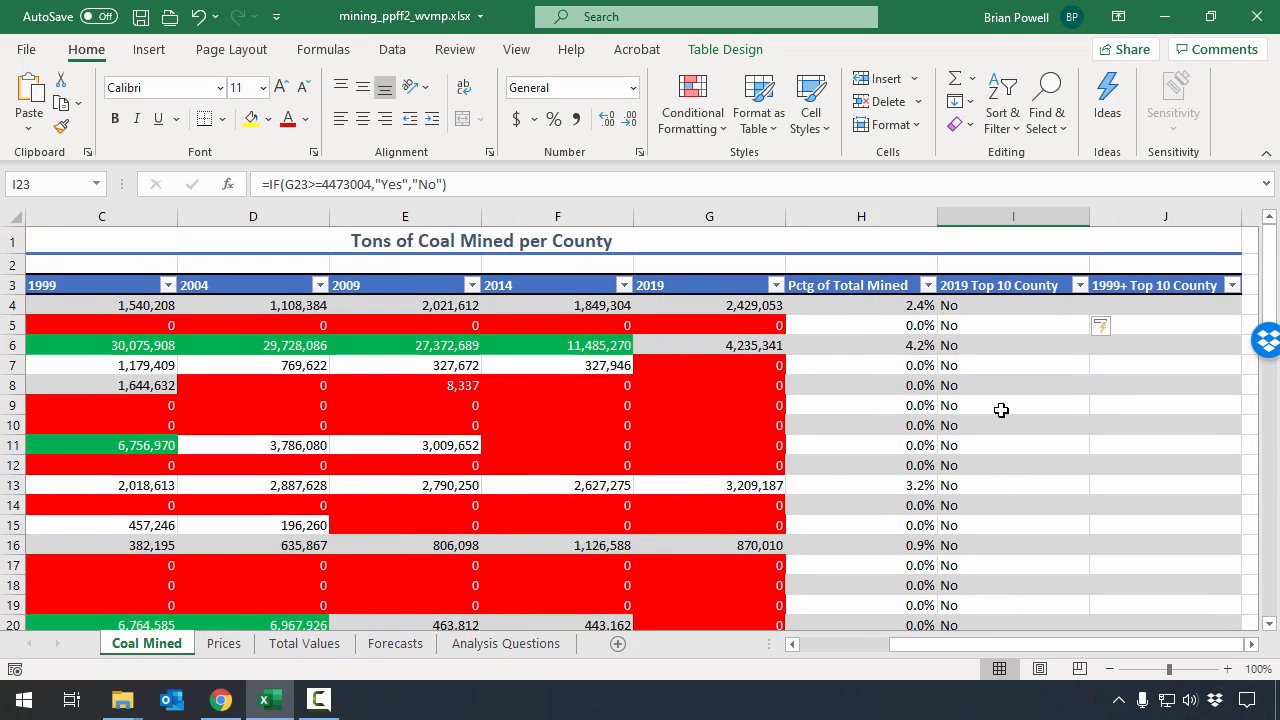
pyautogui.click(1002, 364)
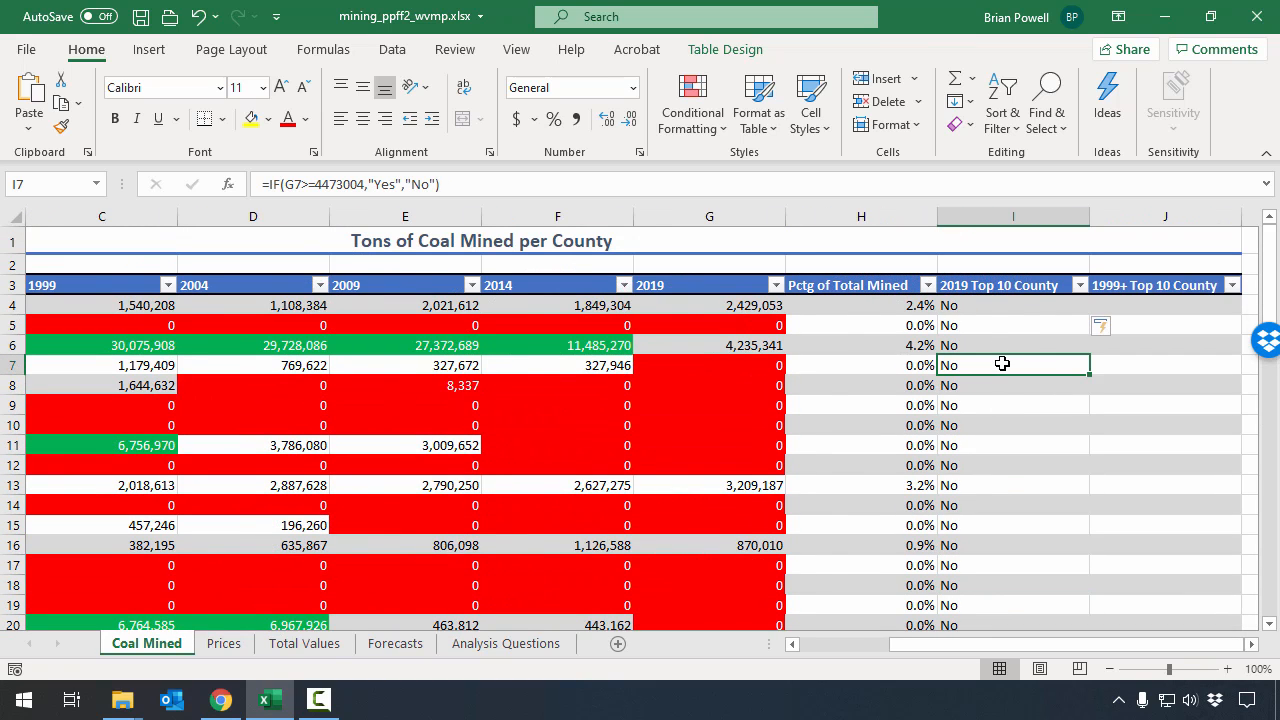
pyautogui.click(1008, 311)
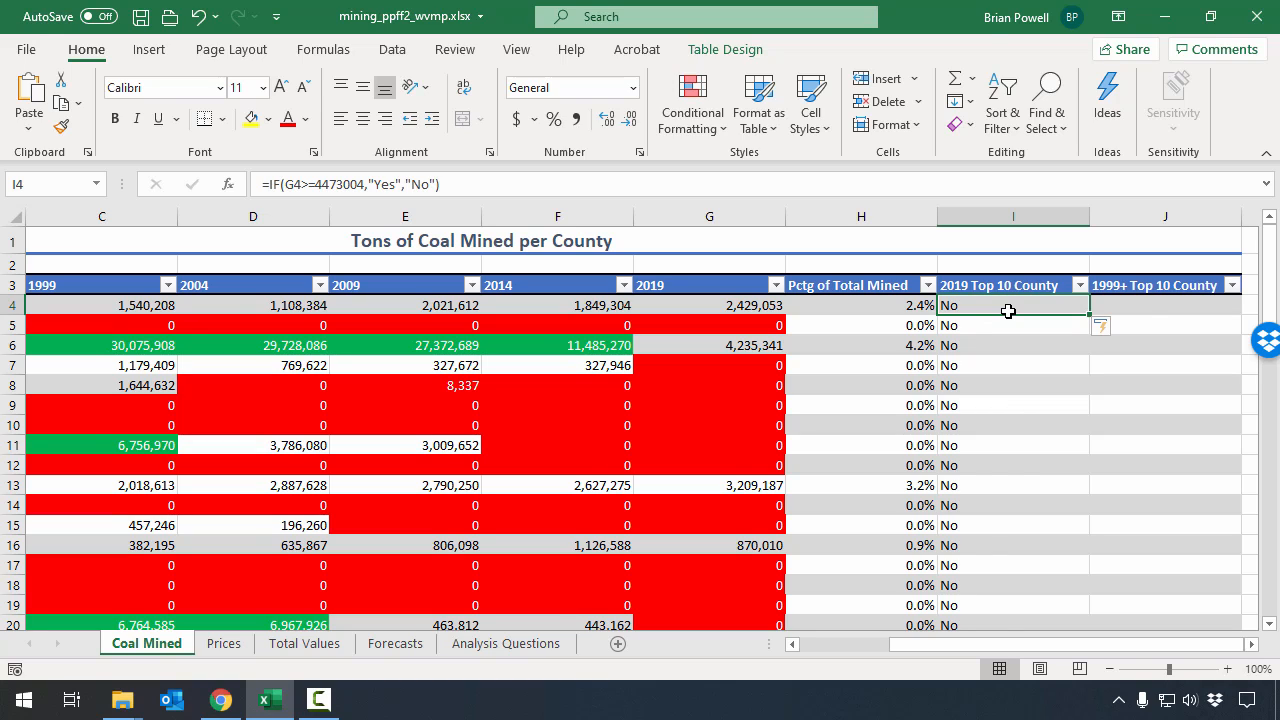
pyautogui.hotkey('ctrl', 's')
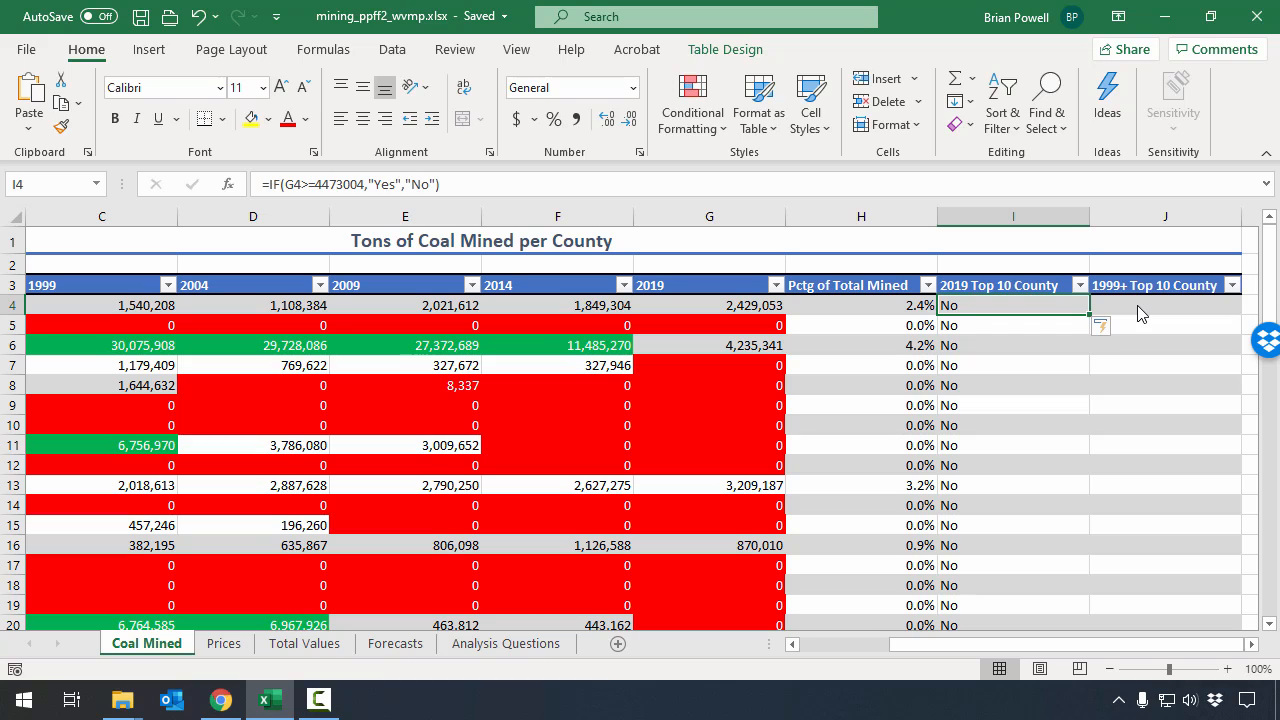
# - Begin an IF formula in J4 of the 1999+ Top 10 County column with an OR test whose first condition is C4>=6764585
pyautogui.click(1137, 305)
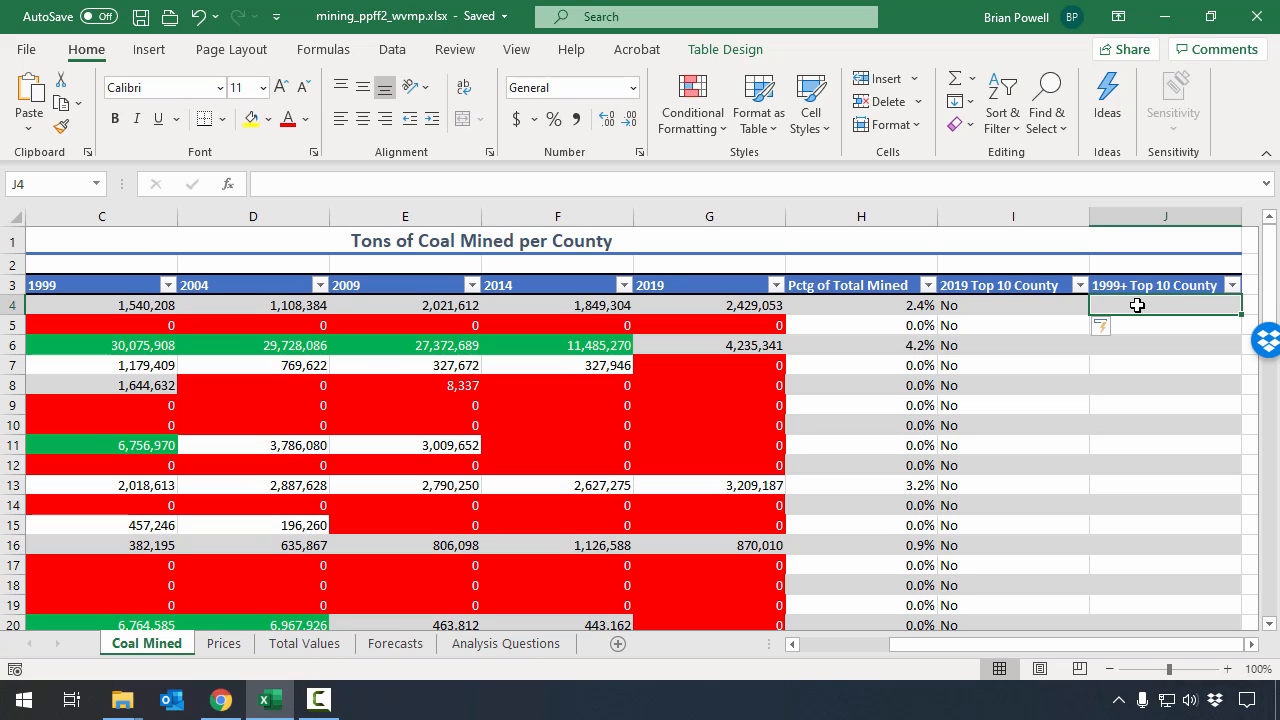
pyautogui.write('=')
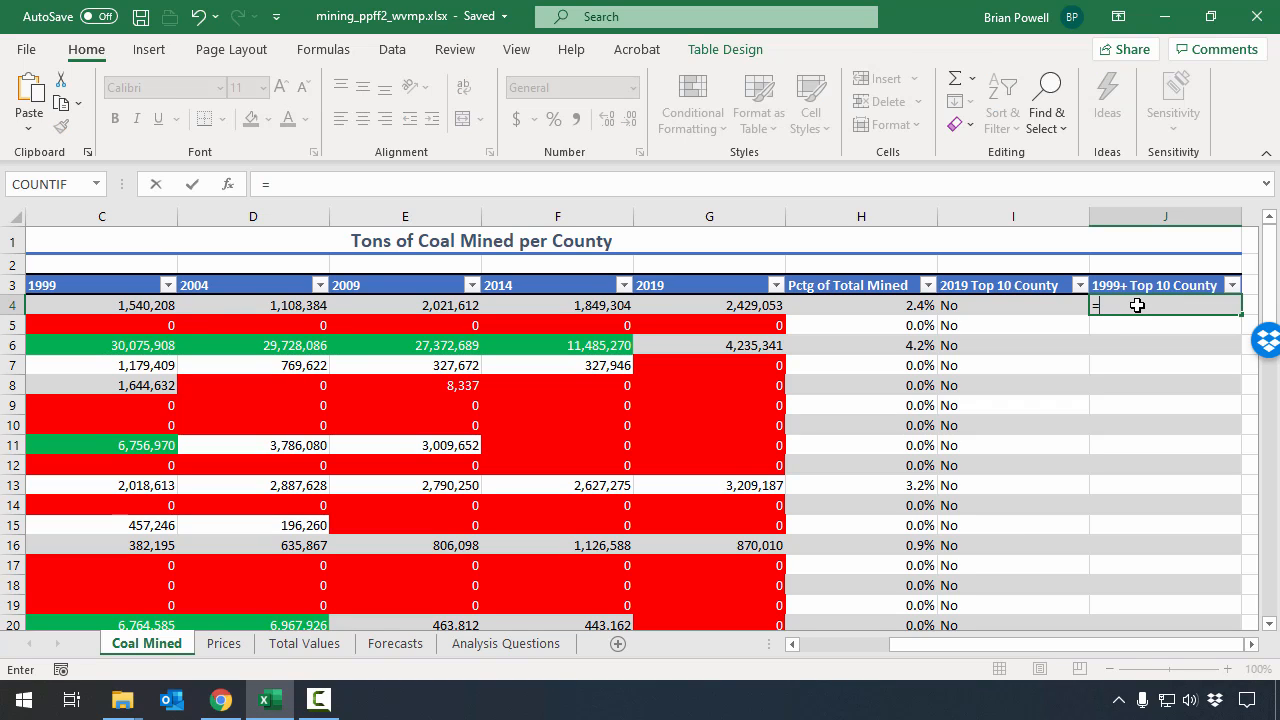
pyautogui.write('IF')
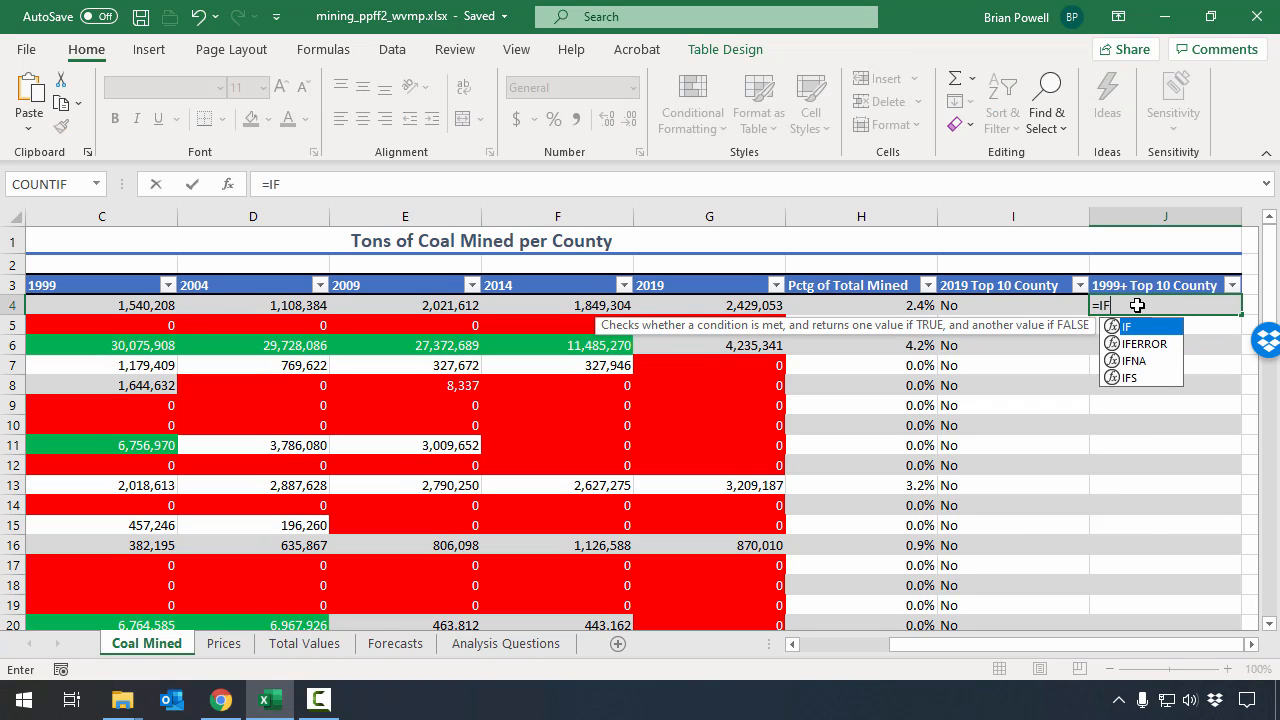
pyautogui.write('(')
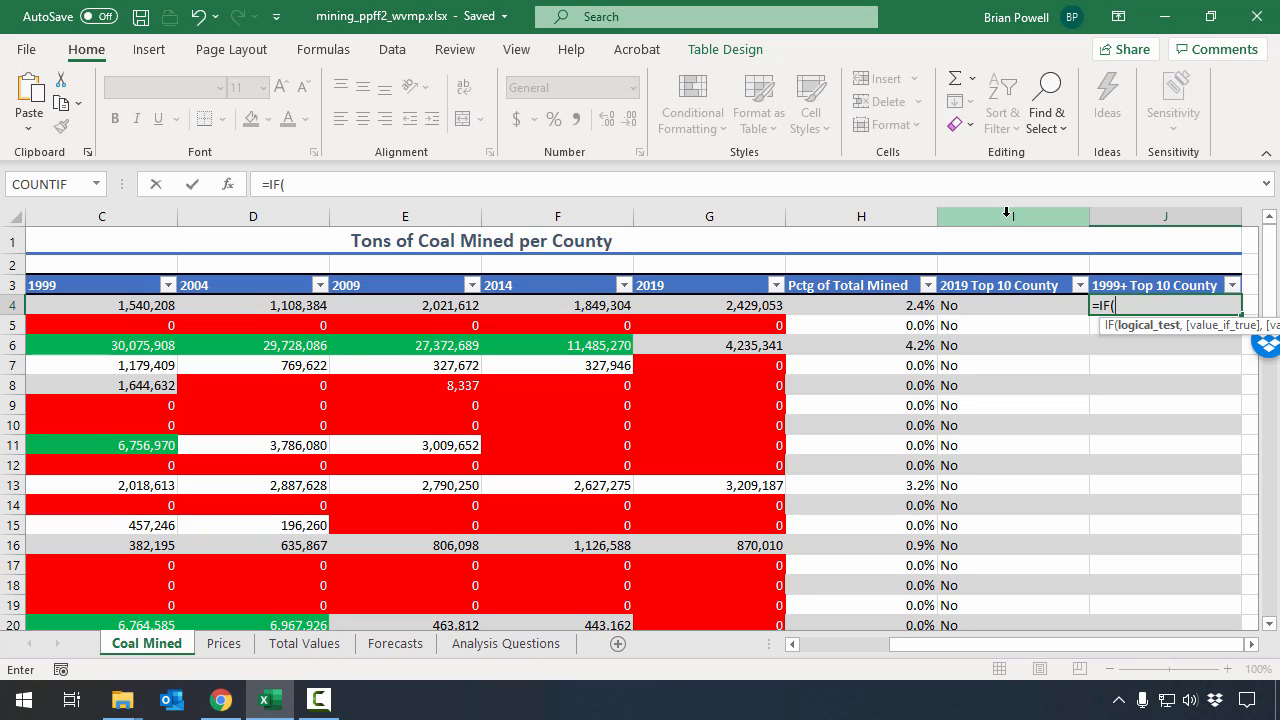
pyautogui.write('OR(')
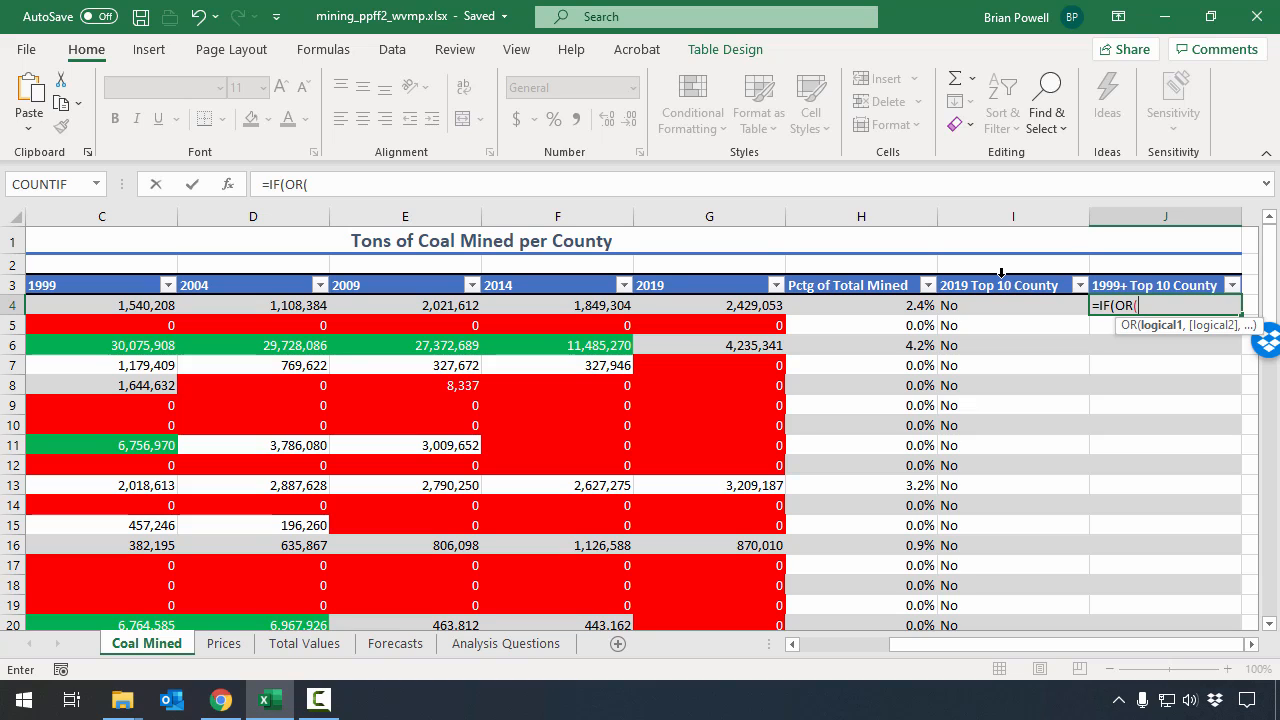
pyautogui.write('X')
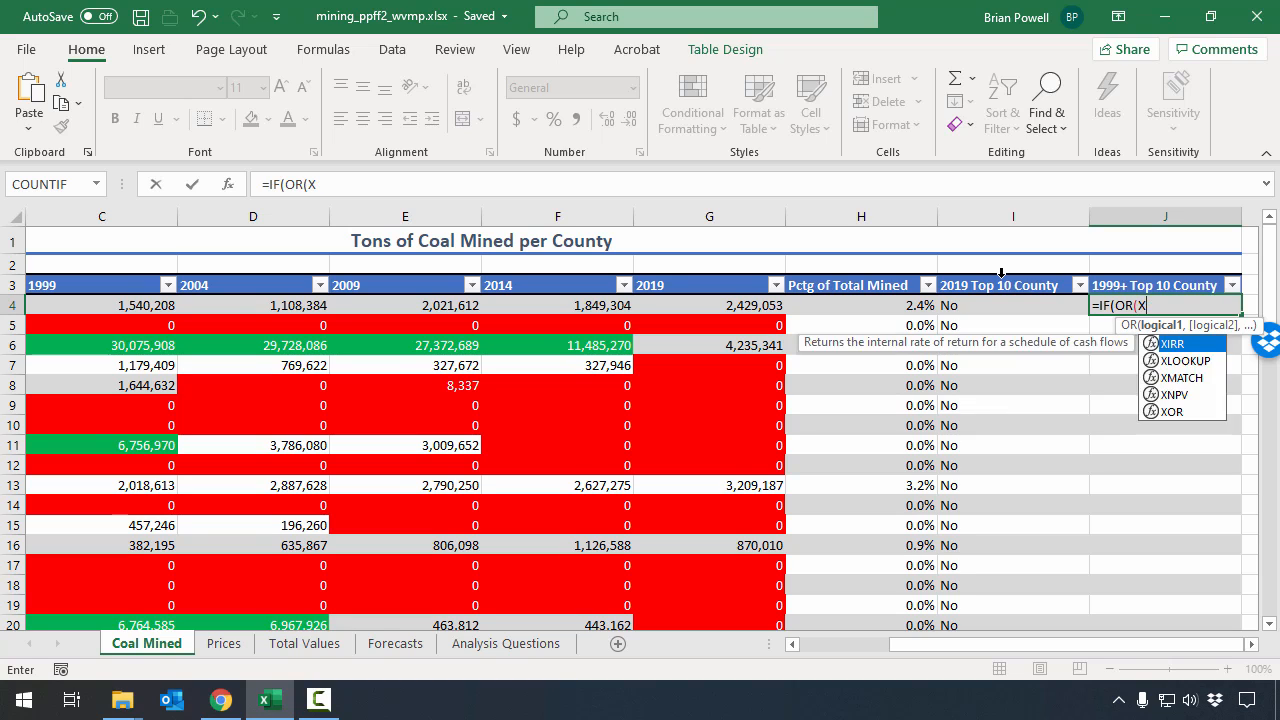
pyautogui.press('BackSpace')
pyautogui.write('C4')
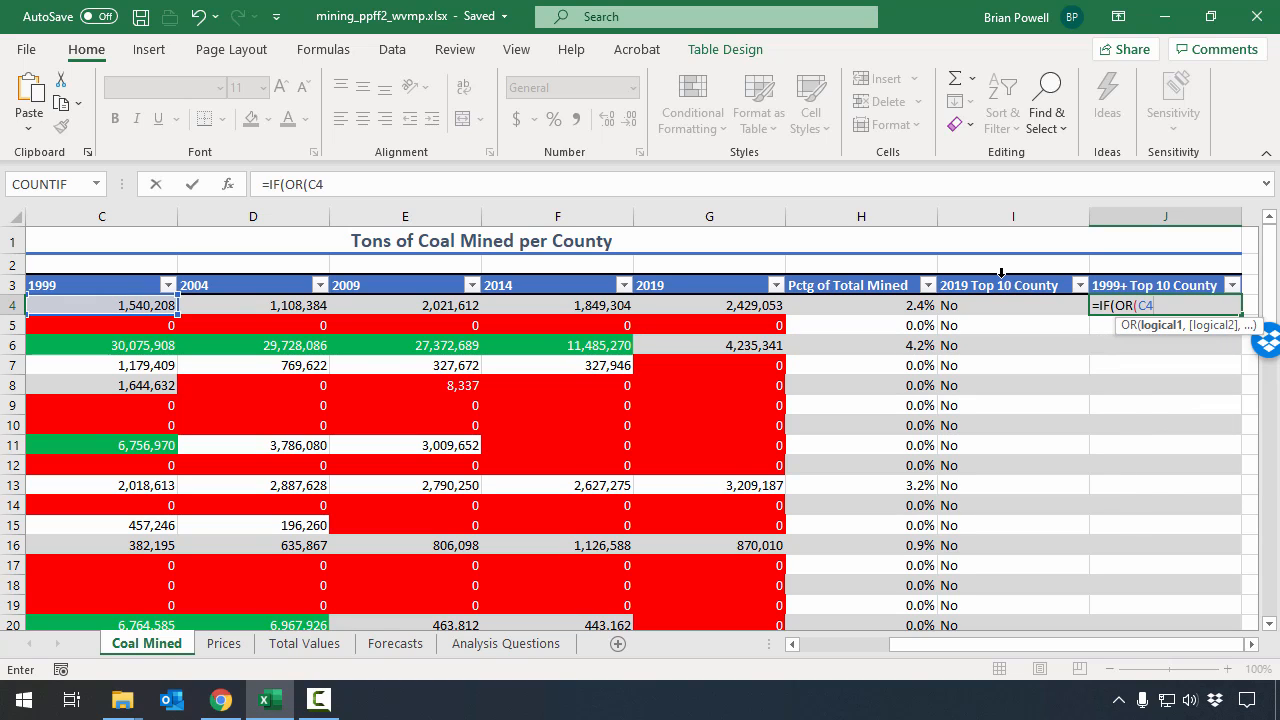
pyautogui.write('>=6764585')
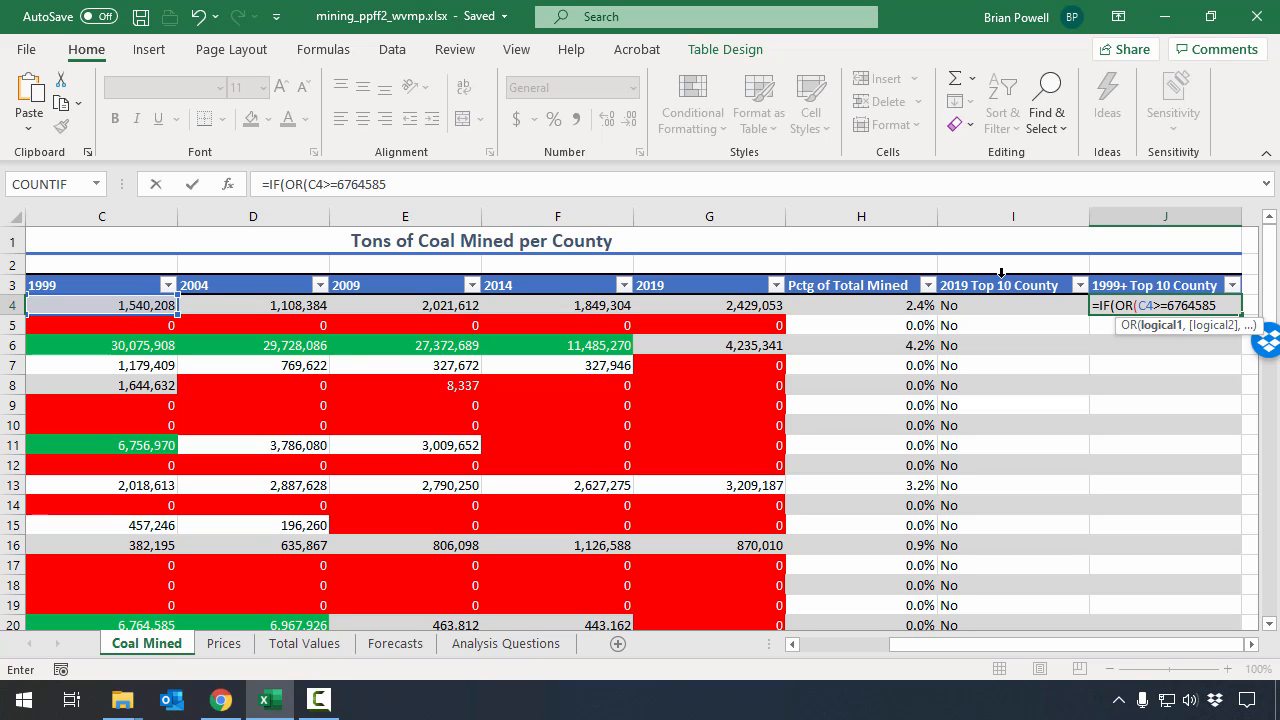
pyautogui.write(',')
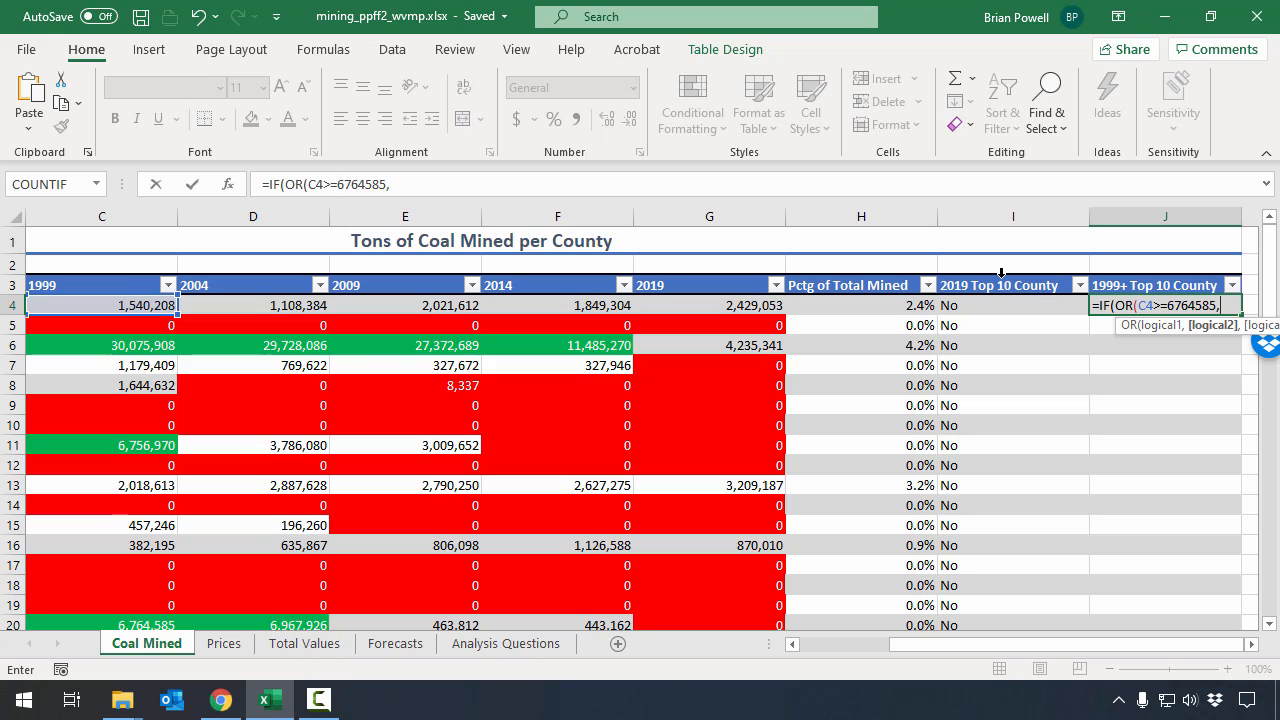
# - Complete the OR test in J4 with the conditions D4>=5143988, E4>=4636665, F4>=4635222 and G4>=4473004
pyautogui.write('D4>=')
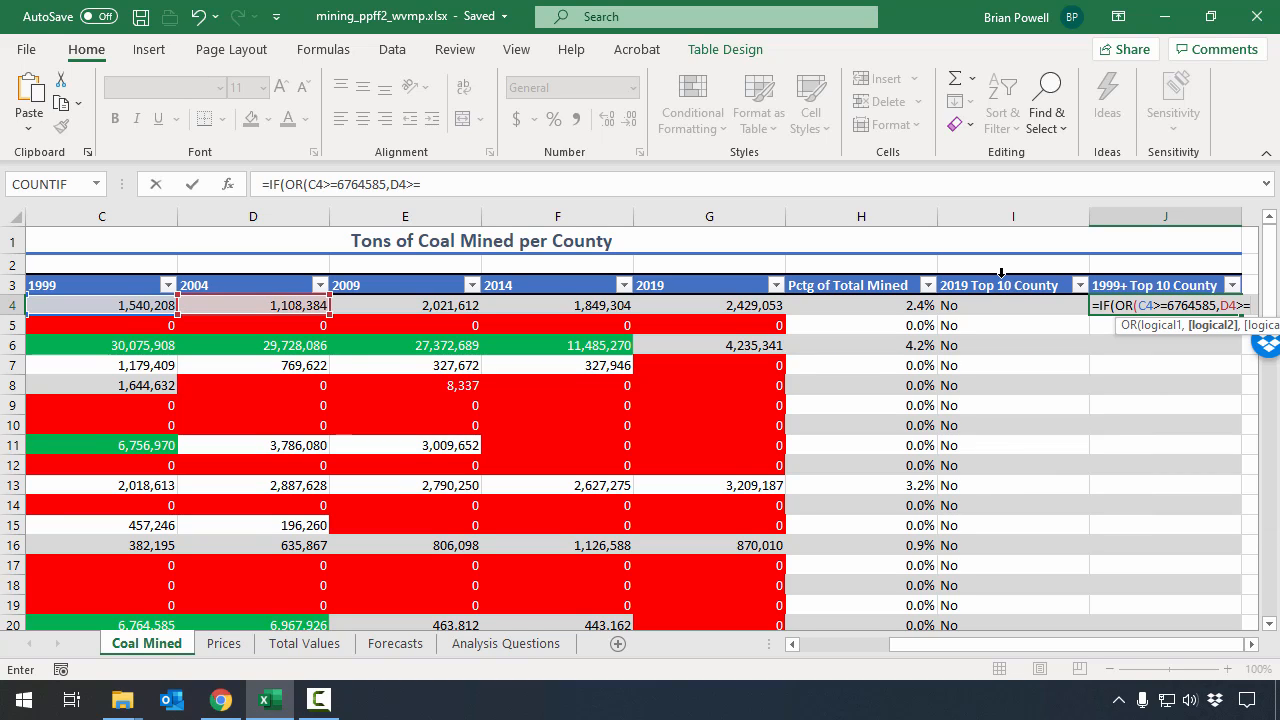
pyautogui.write('51')
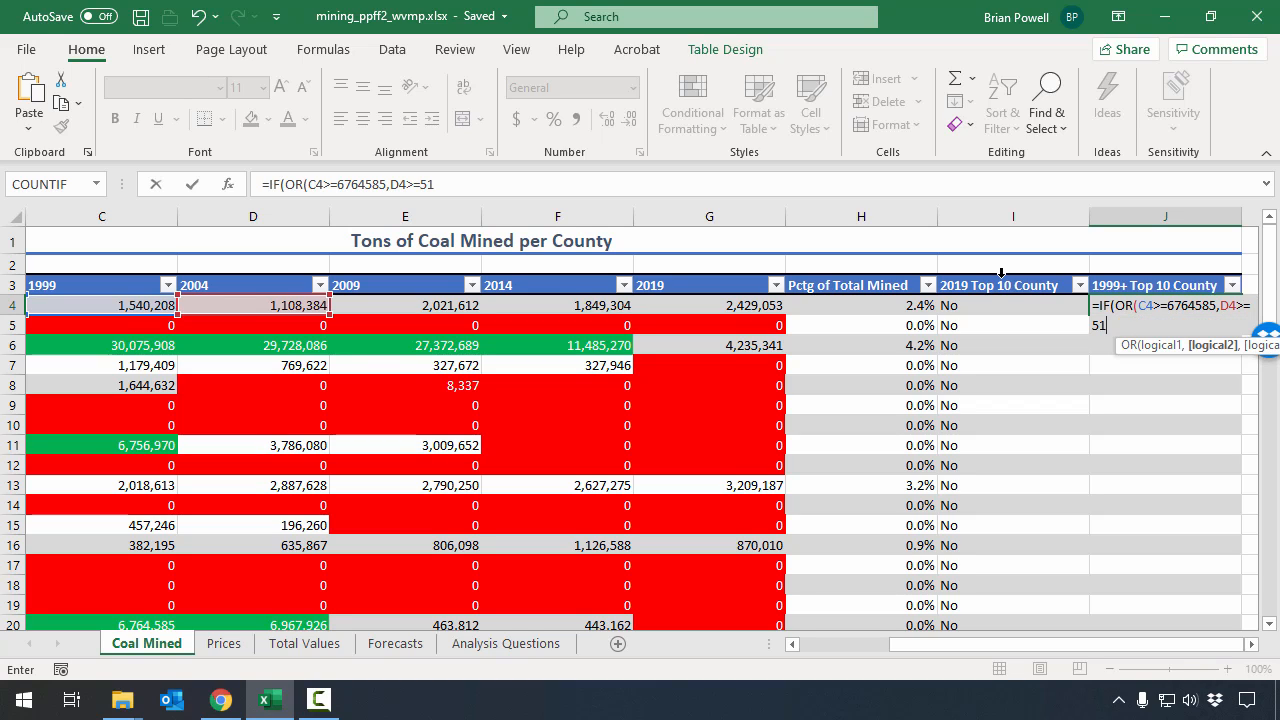
pyautogui.write('43988,')
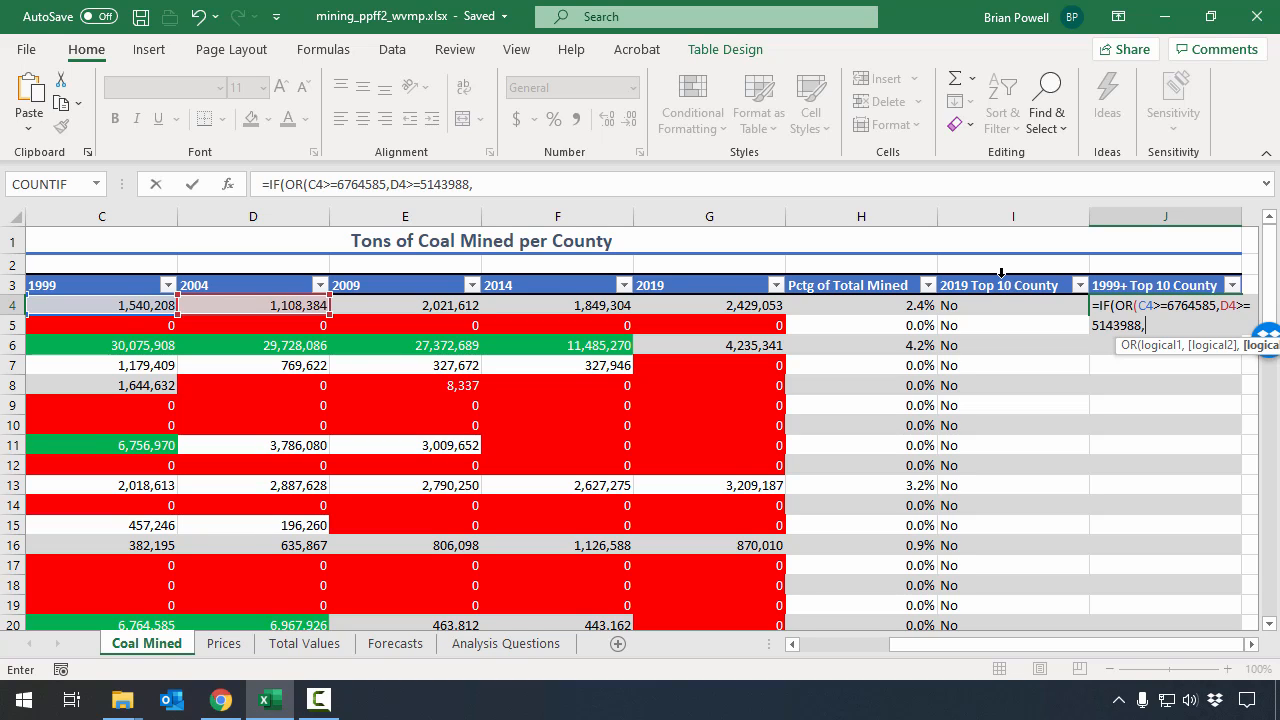
pyautogui.write('E4>=')
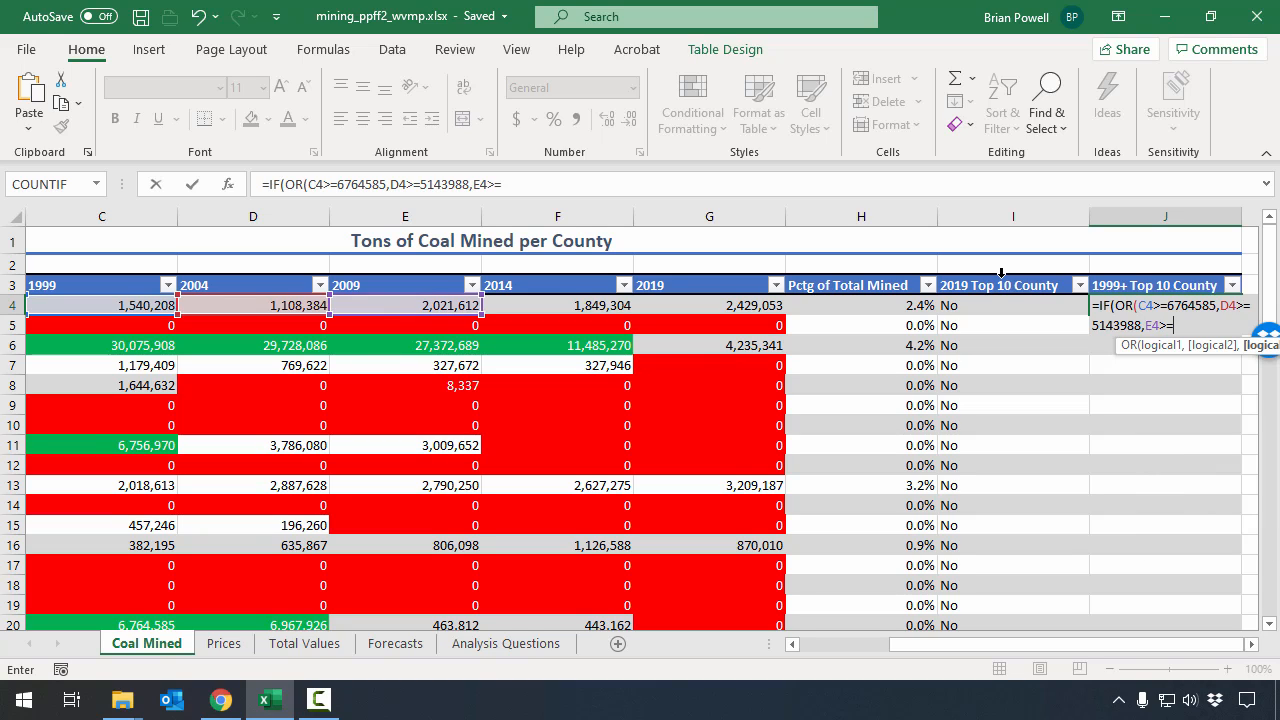
pyautogui.write('4636665')
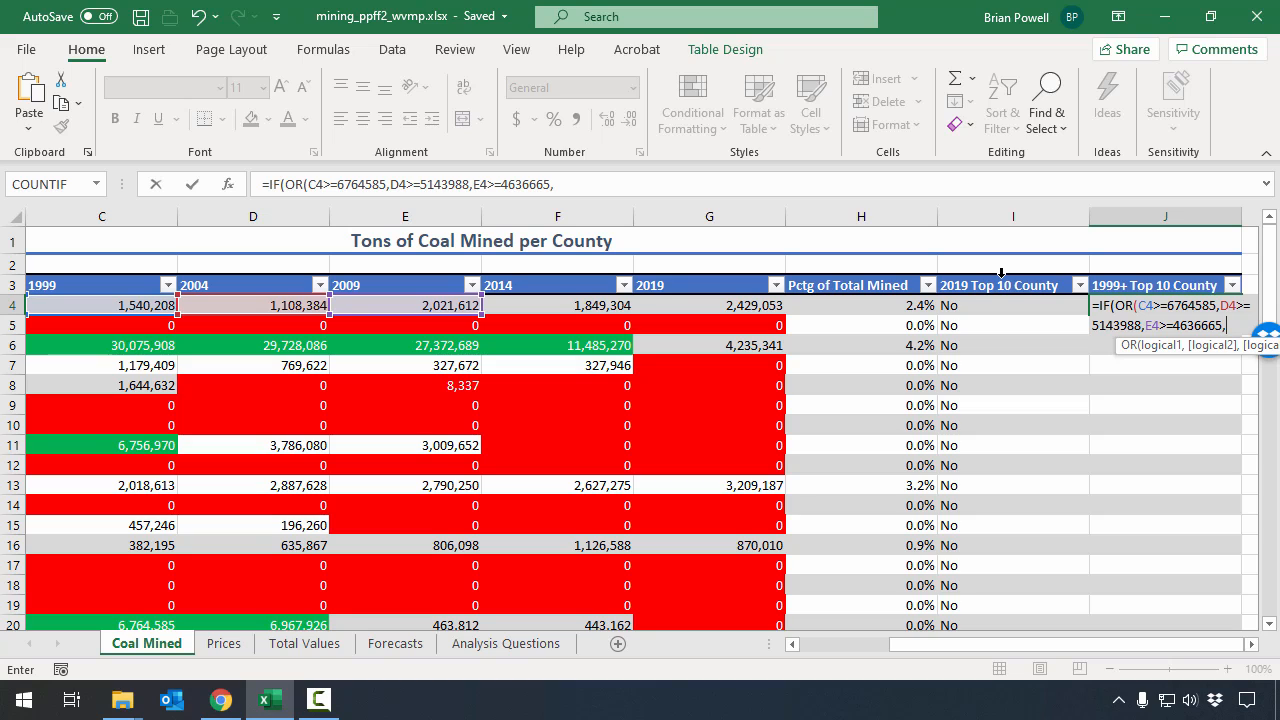
pyautogui.write(',F4')
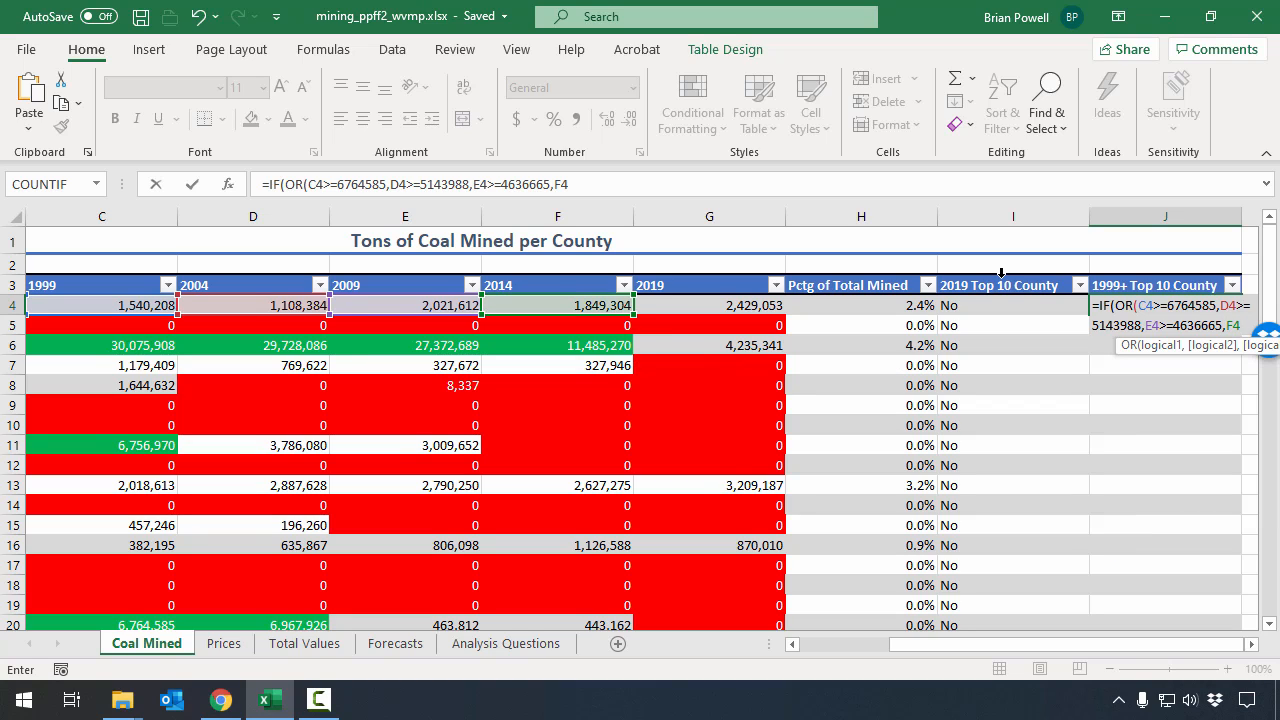
pyautogui.write('>=4635')
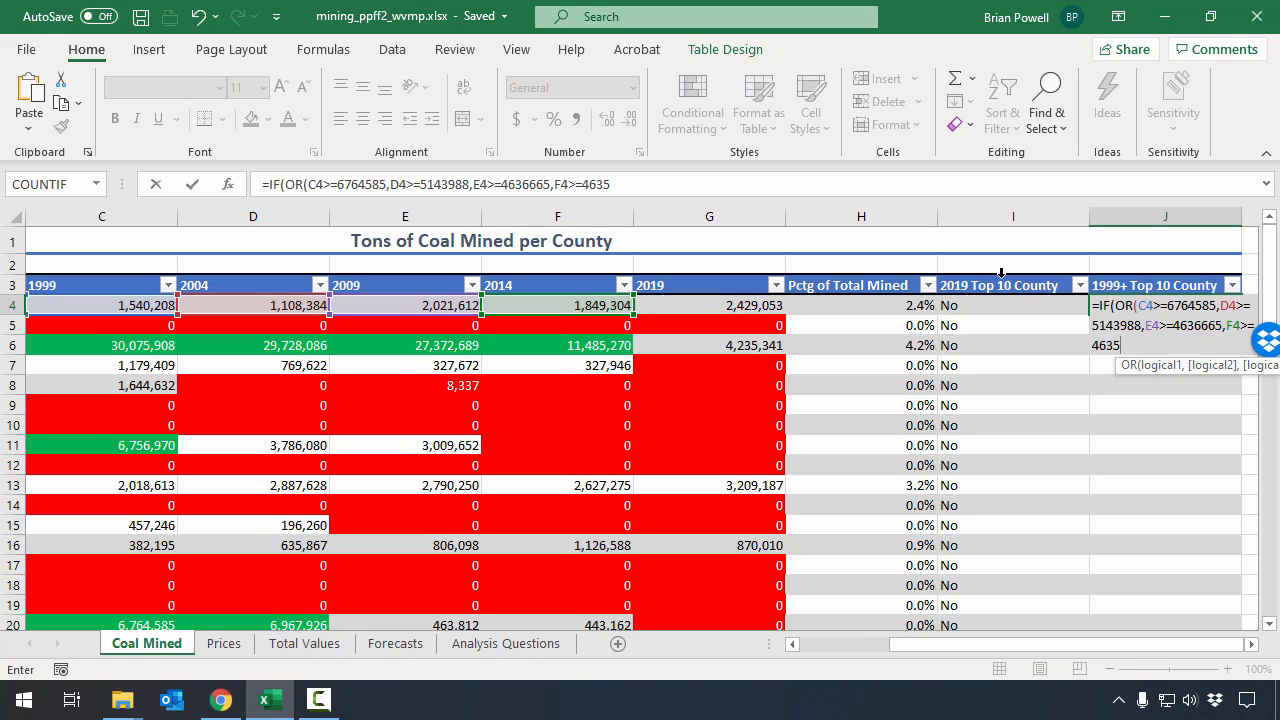
pyautogui.write('222,G4>=')
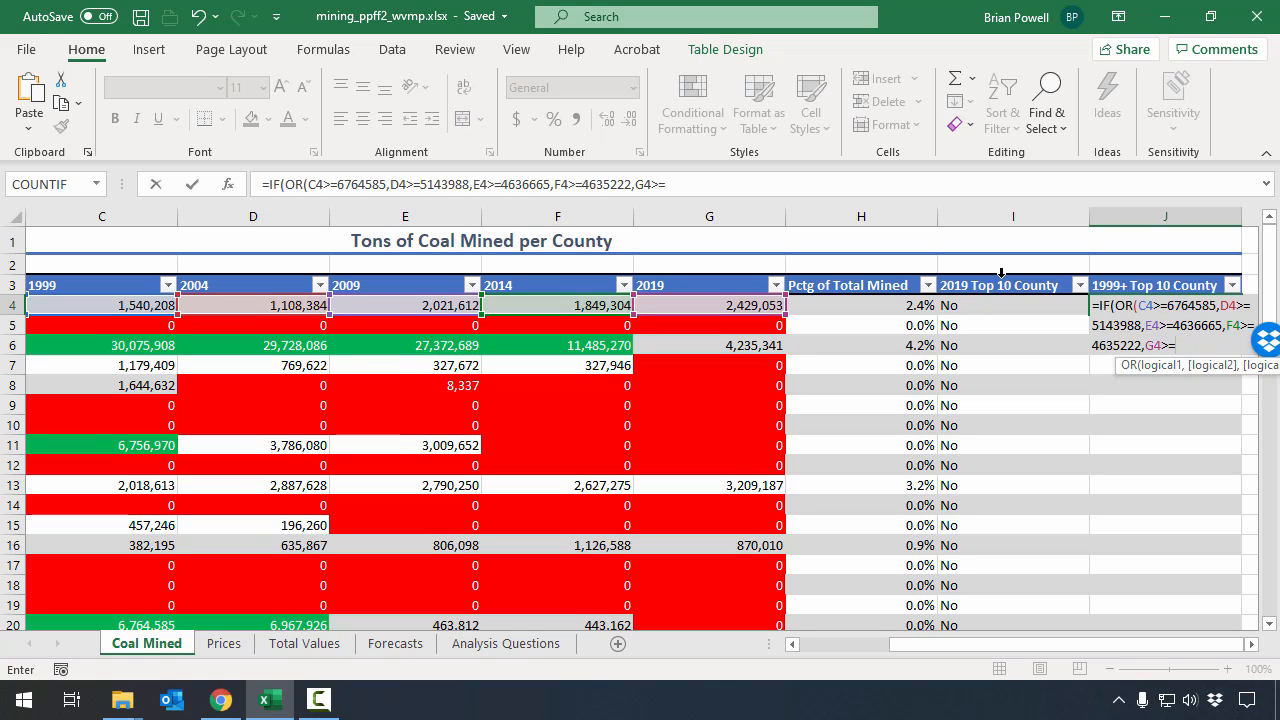
pyautogui.write('4473004)')
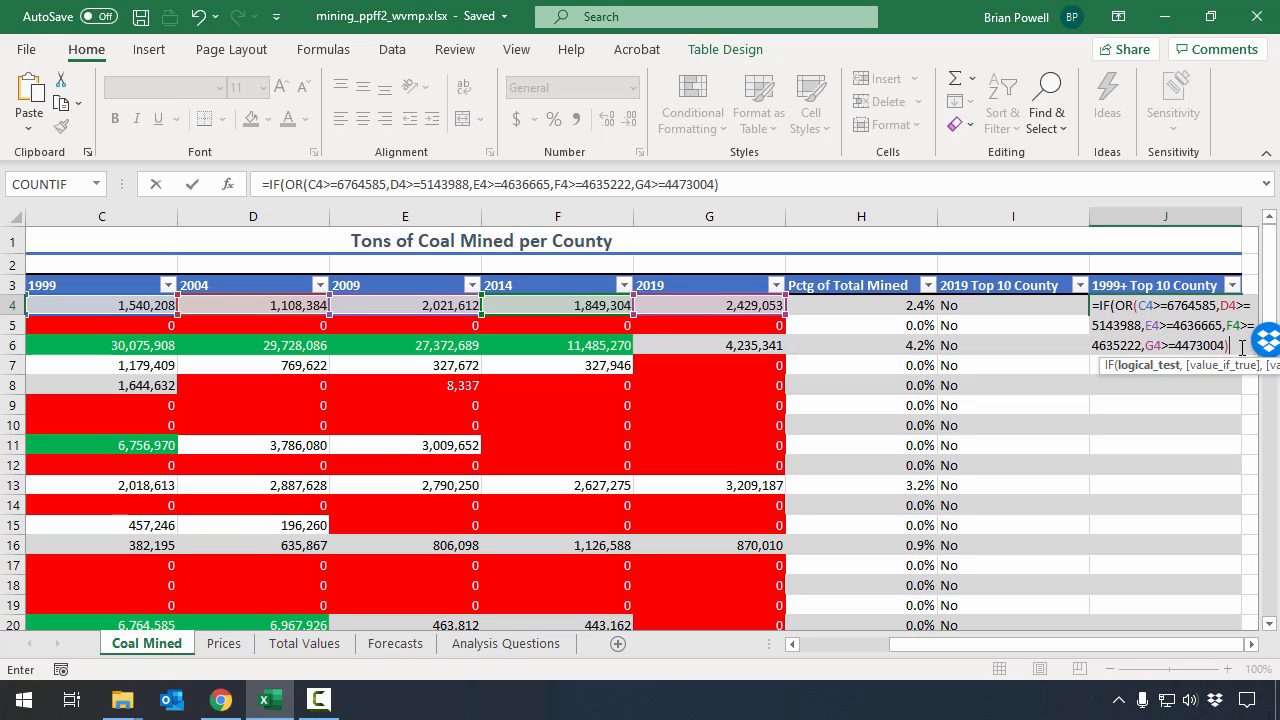
# - Finish the J4 IF formula with "Yes" as the true value and "No" as the false value, filling the 1999+ Top 10 County column
pyautogui.click(1135, 305)
pyautogui.press('End')
pyautogui.write(',')
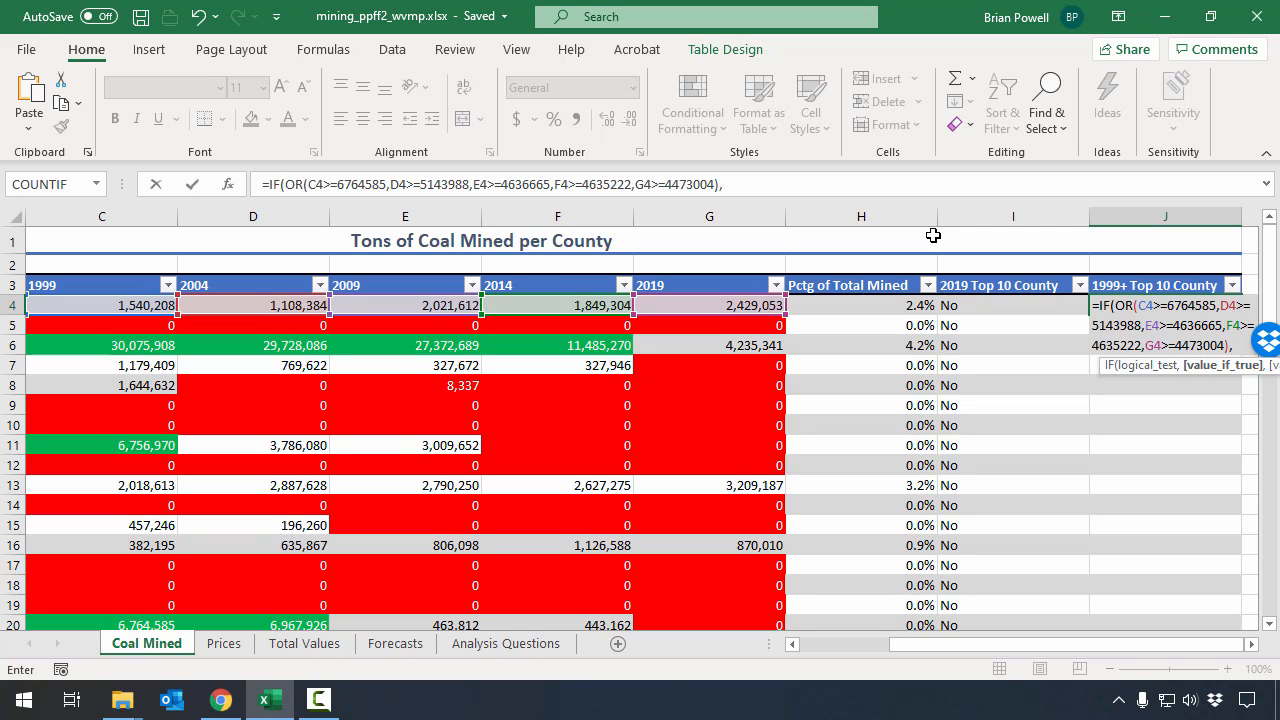
pyautogui.write('"Yes"')
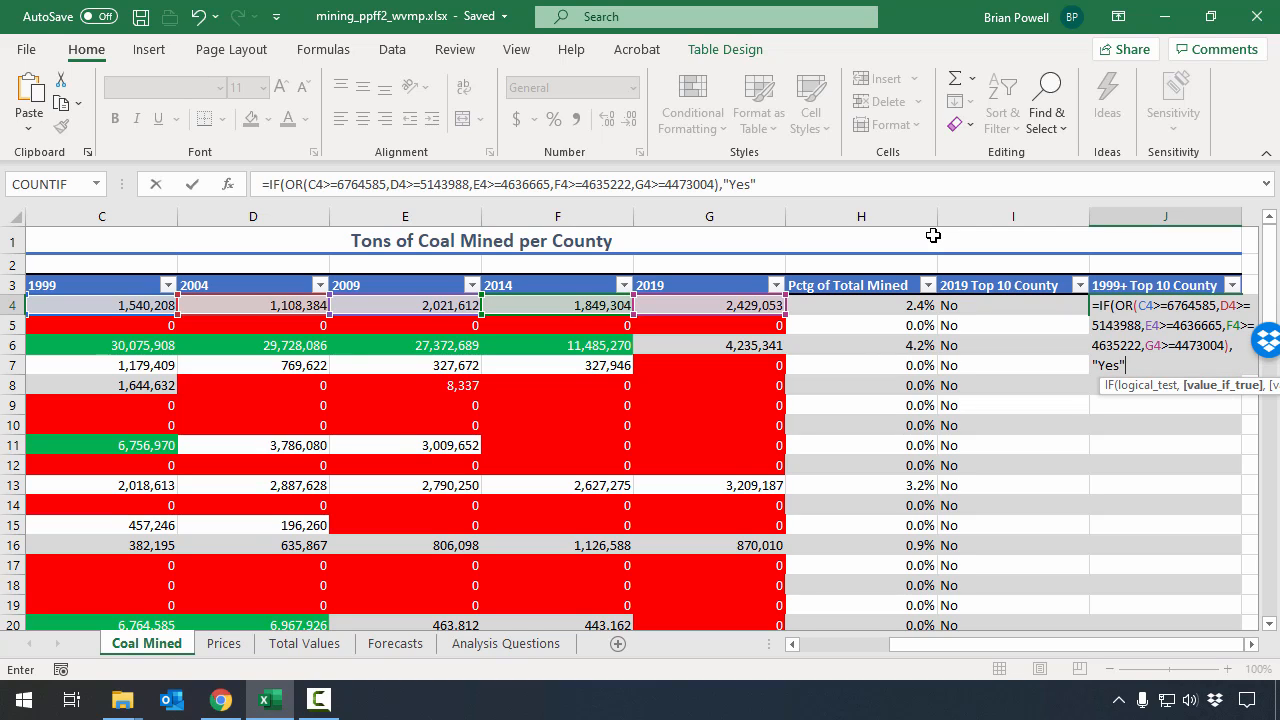
pyautogui.write(',')
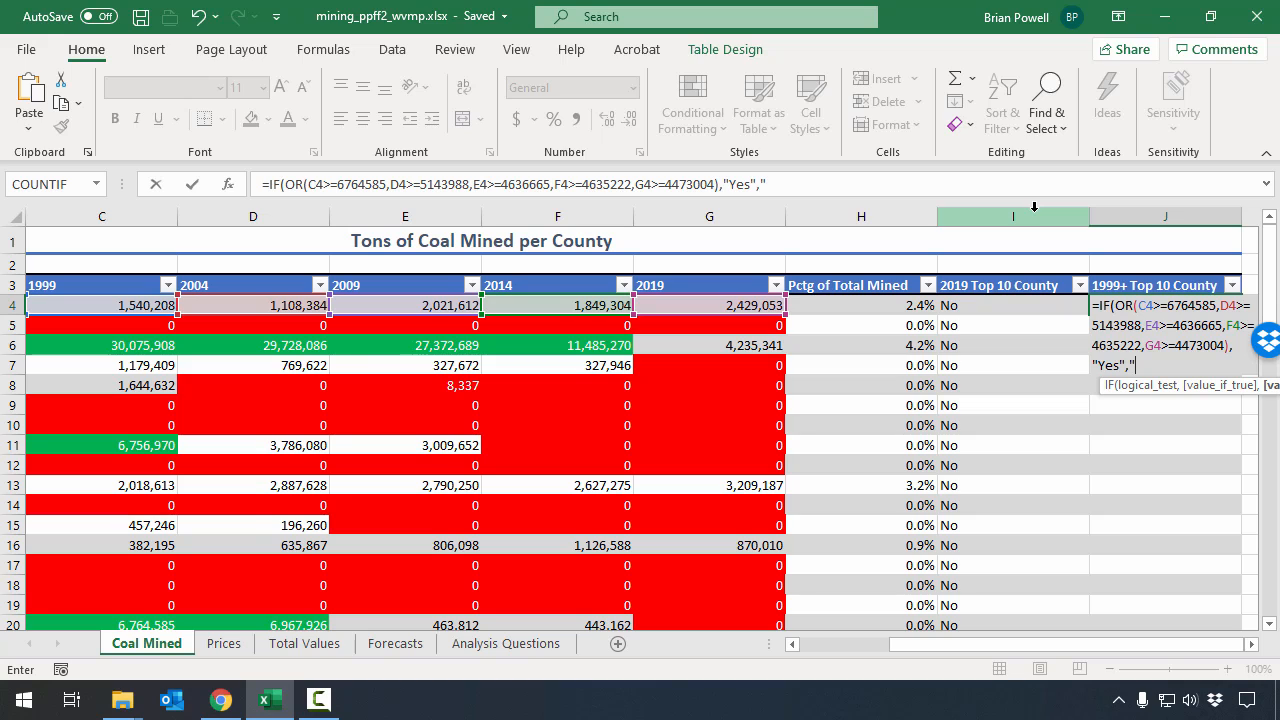
pyautogui.write('"No")')
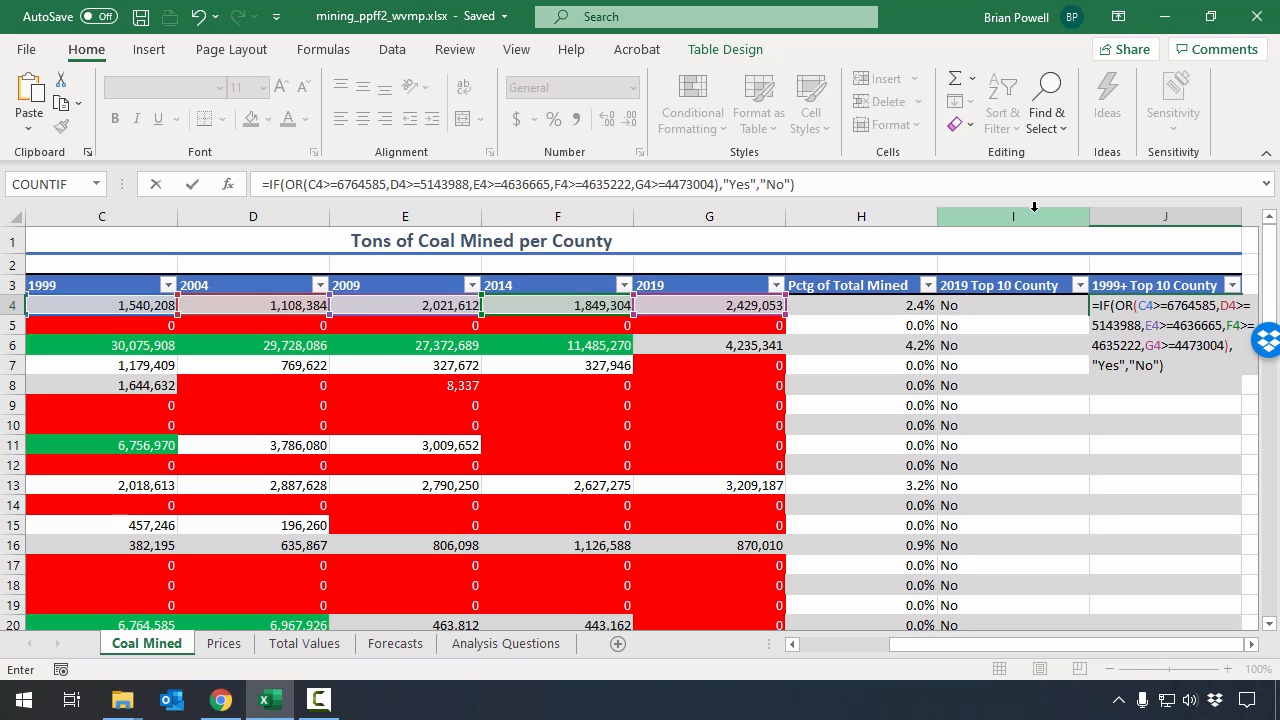
pyautogui.press('Return')
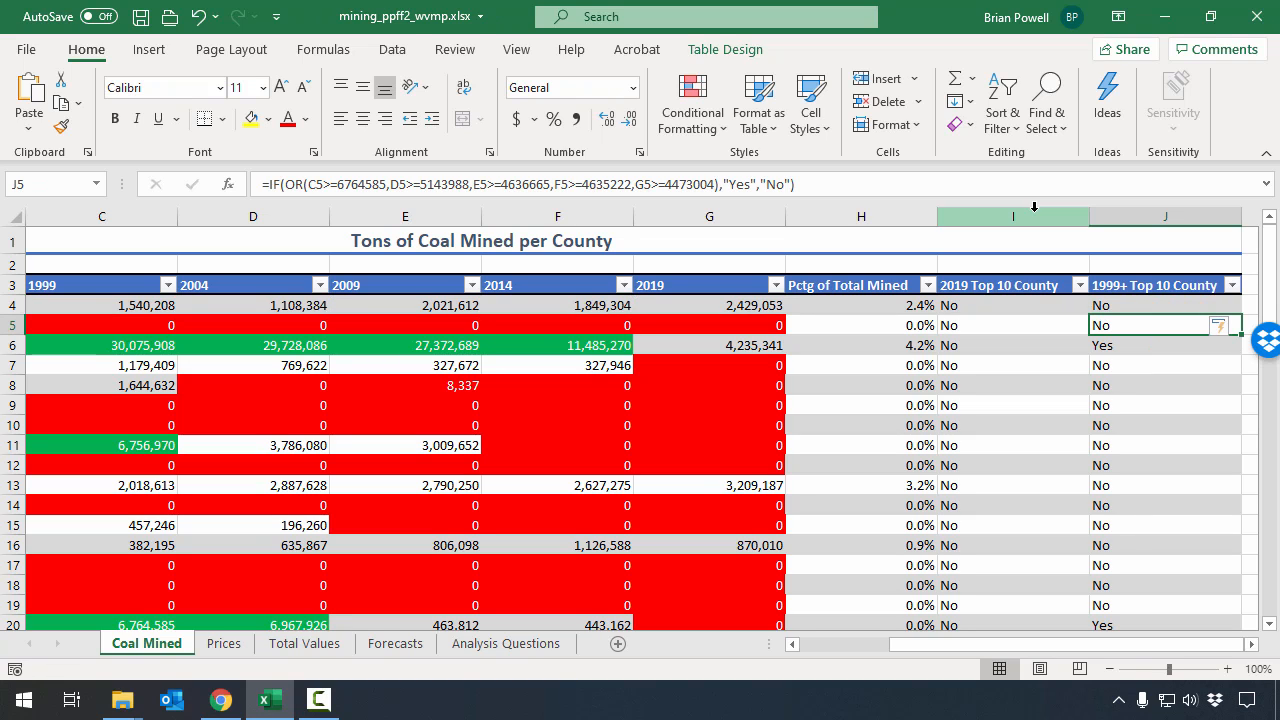
# - Compare the 2019 and 1999+ Top 10 County formulas in row 6 against that county's 1999 tonnage
pyautogui.click(1200, 343)
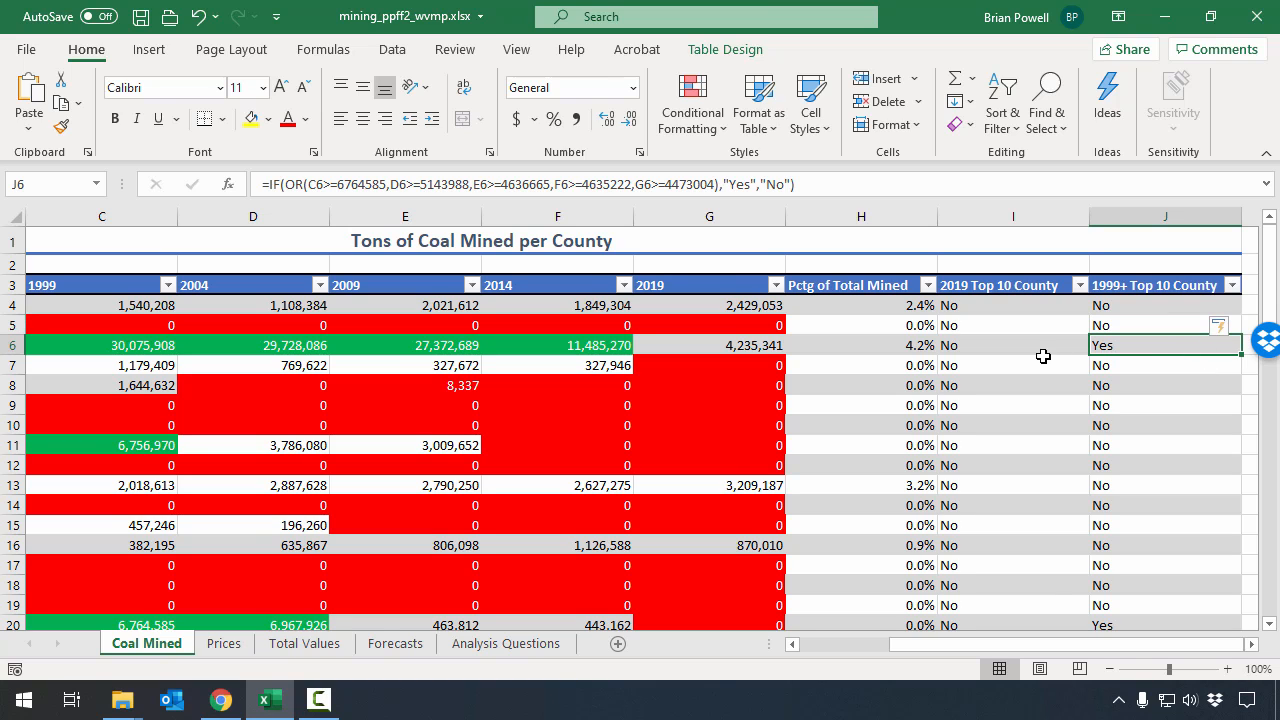
pyautogui.click(1030, 346)
pyautogui.moveTo(1045, 644)
pyautogui.mouseDown()
pyautogui.moveTo(907, 644)
pyautogui.moveTo(1043, 650)
pyautogui.mouseUp()
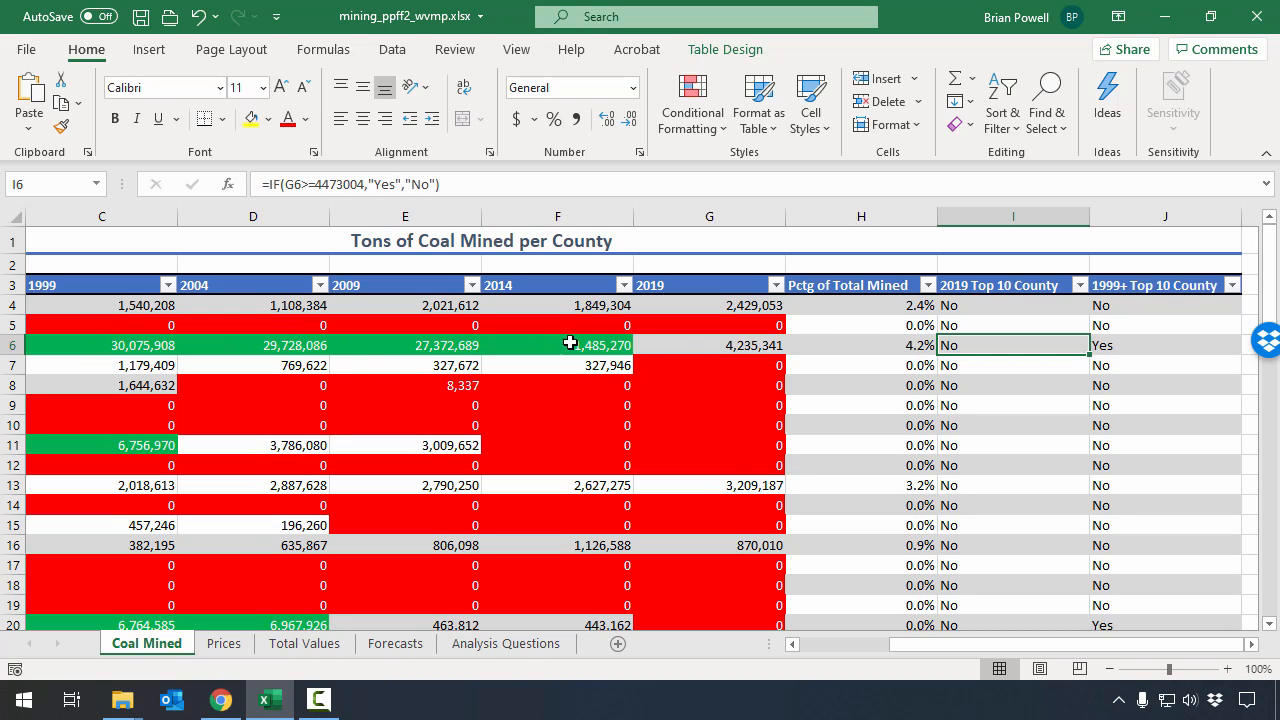
pyautogui.click(150, 344)
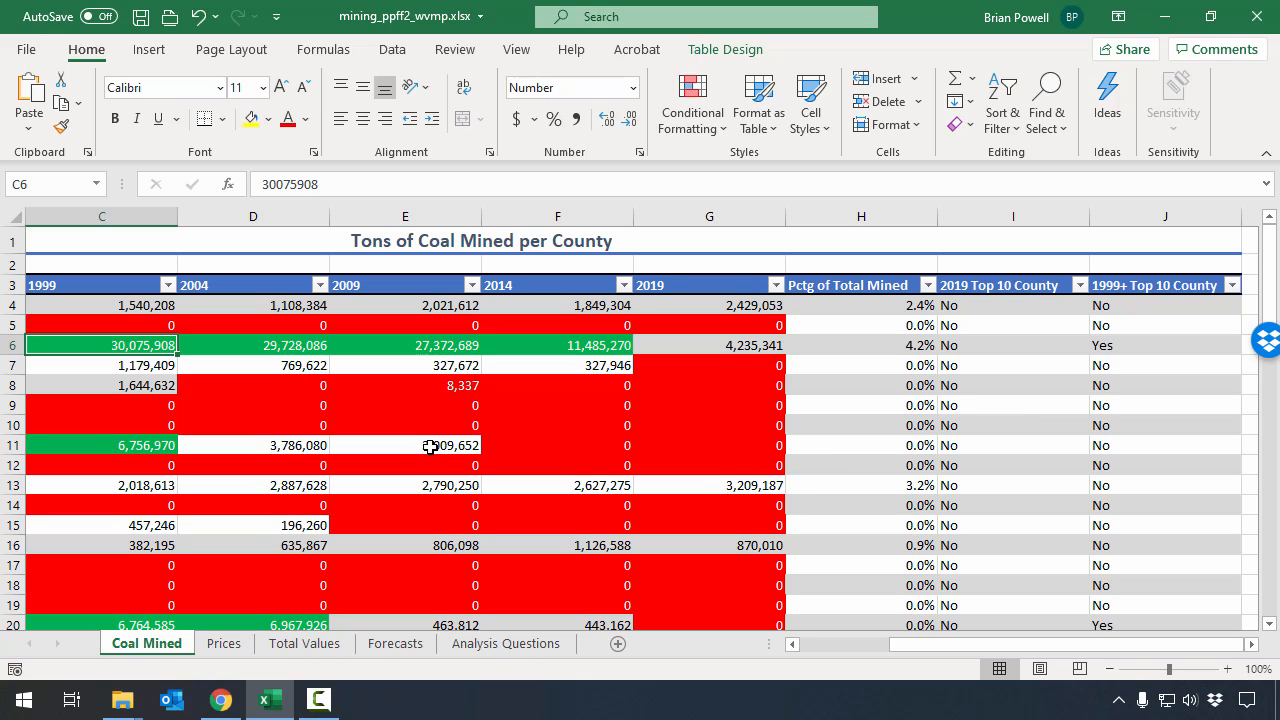
pyautogui.click(1191, 344)
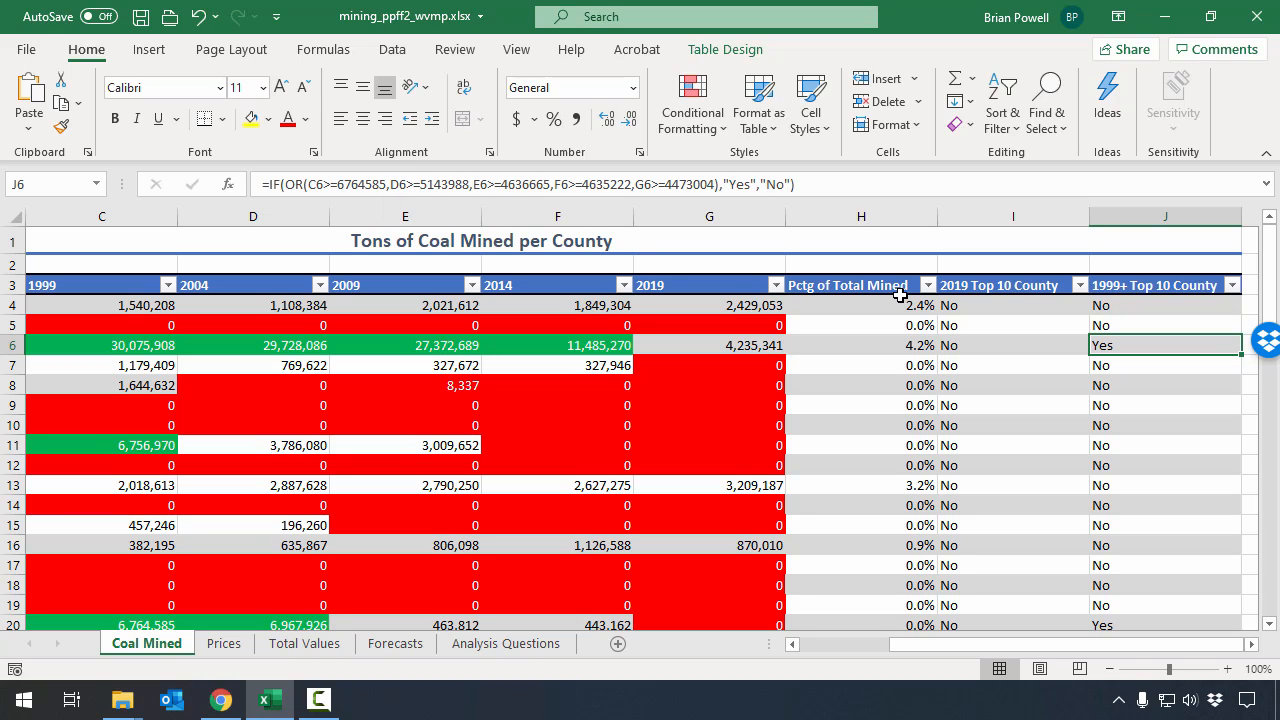
pyautogui.hotkey('alt', 'Tab')
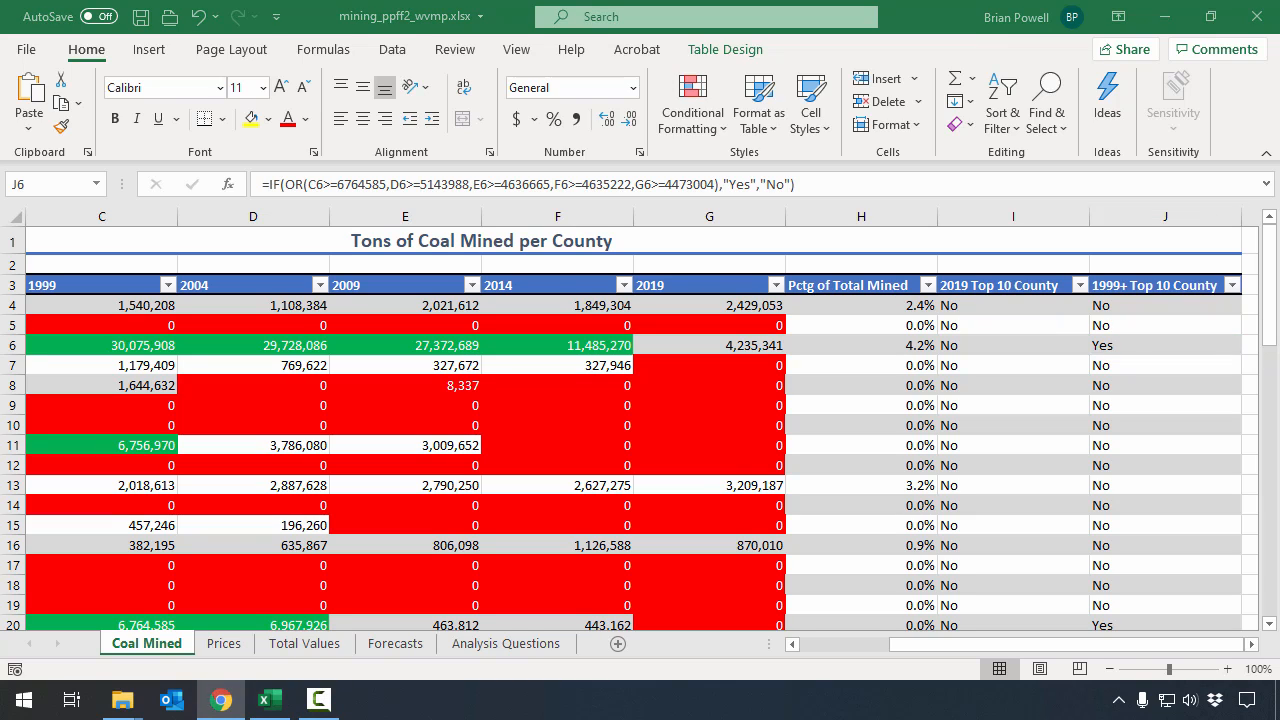
pyautogui.click(301, 646)
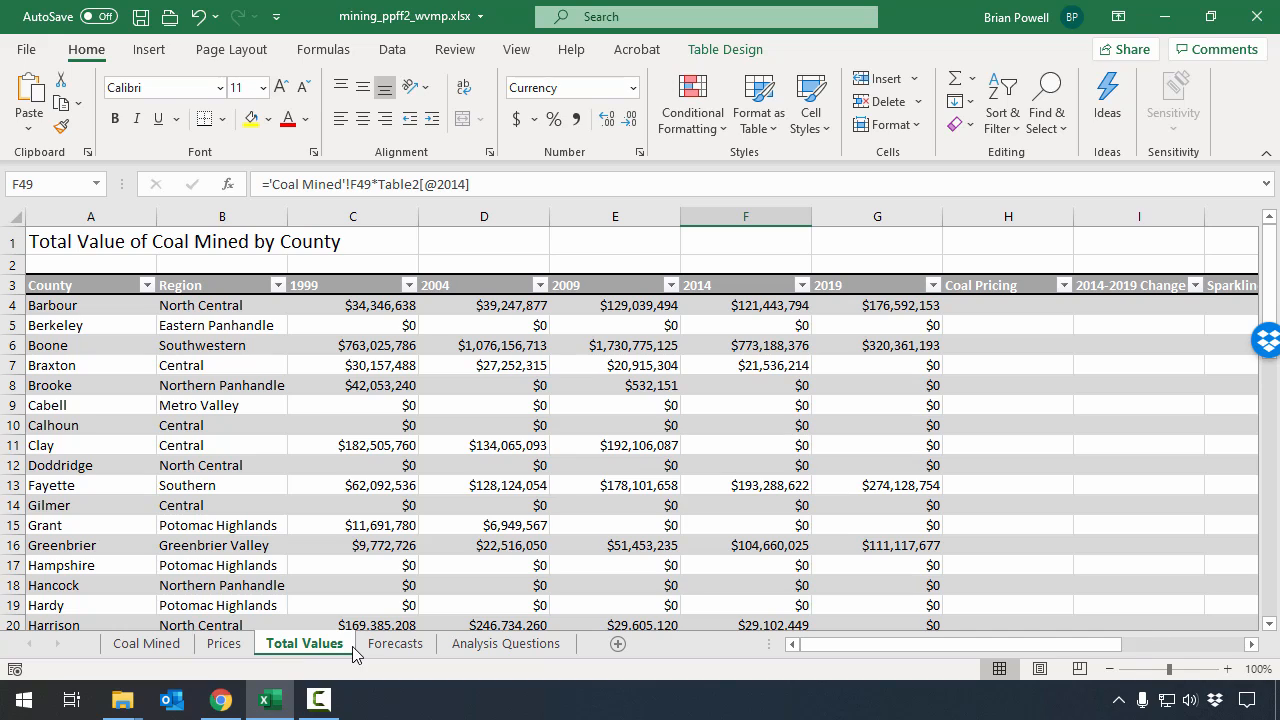
pyautogui.click(1124, 307)
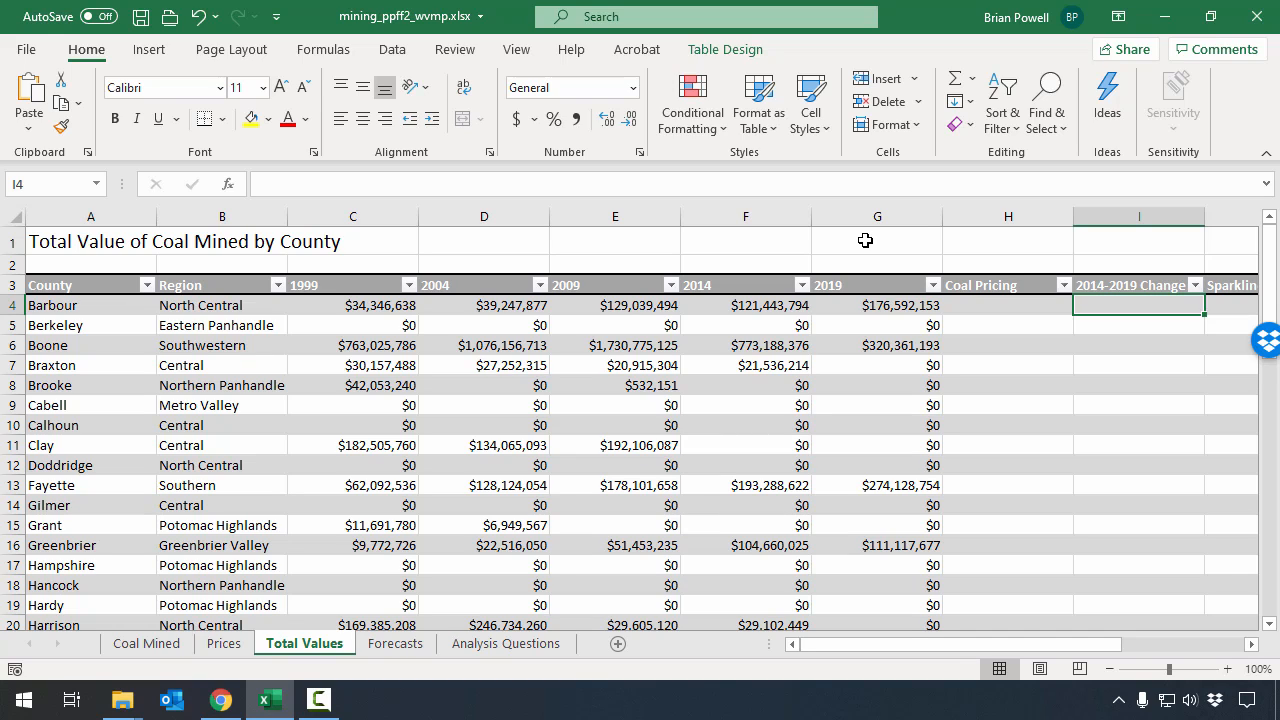
pyautogui.write('=')
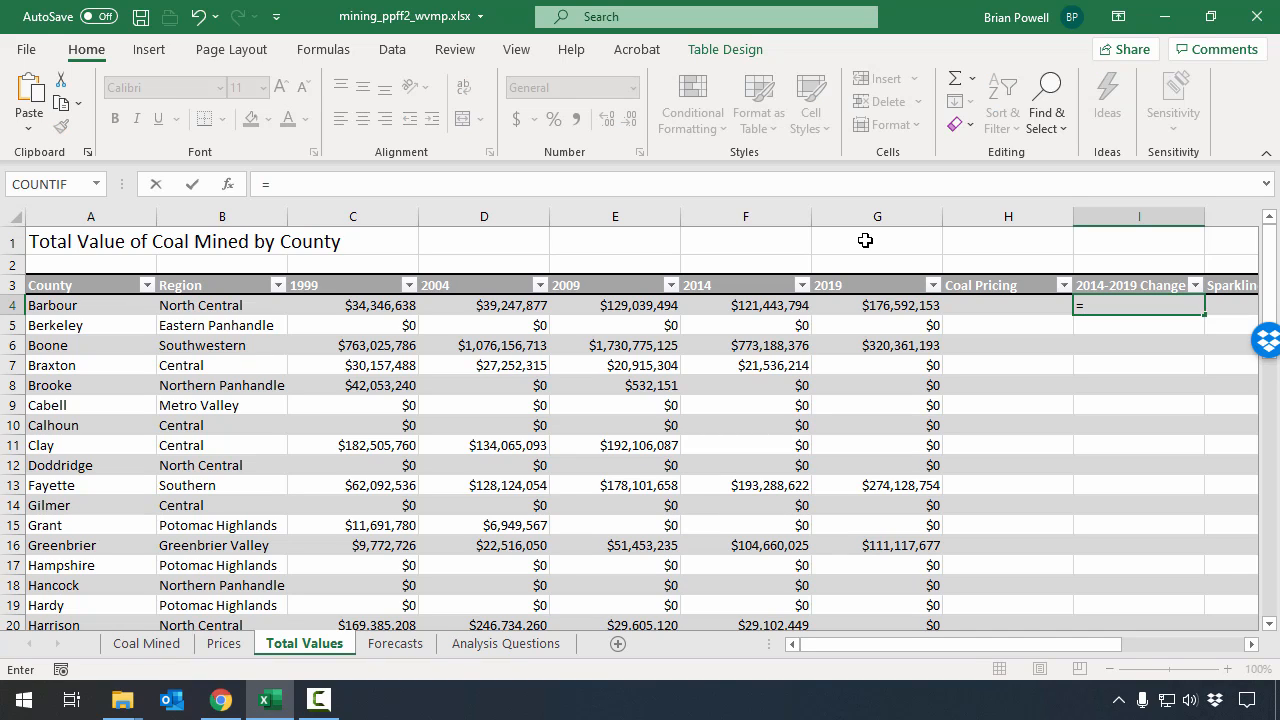
pyautogui.write('IF(')
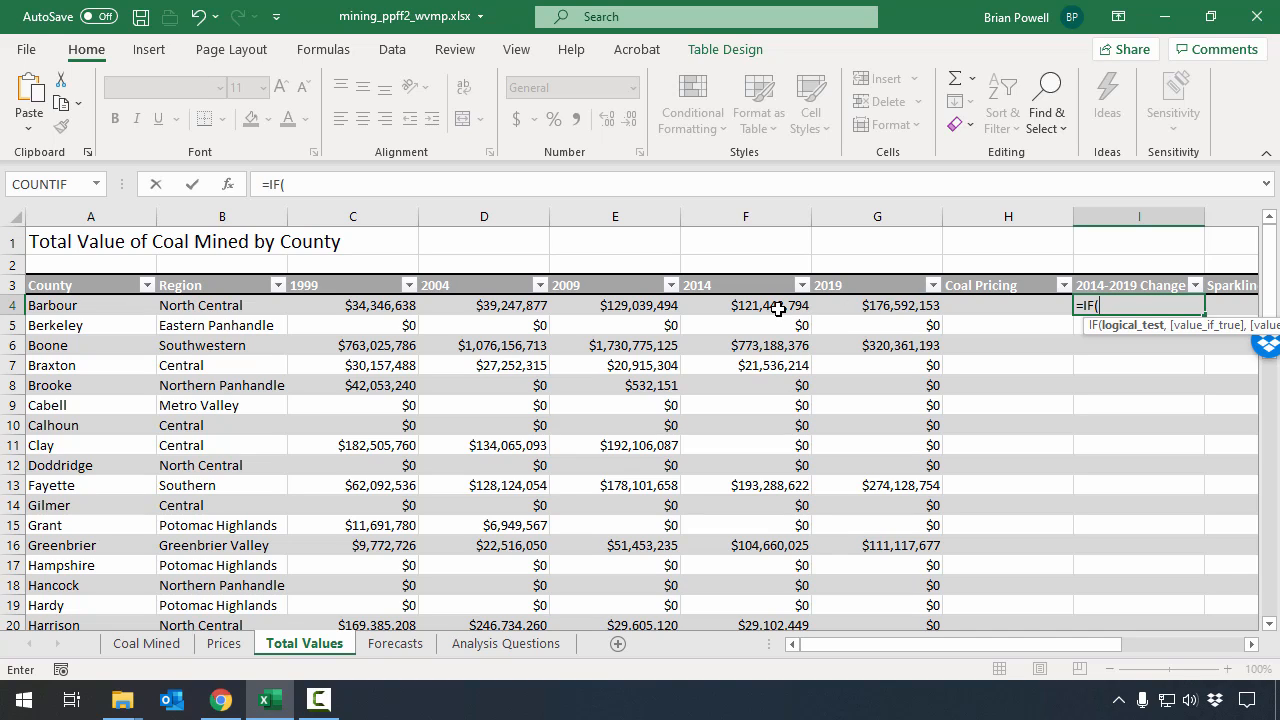
pyautogui.click(858, 306)
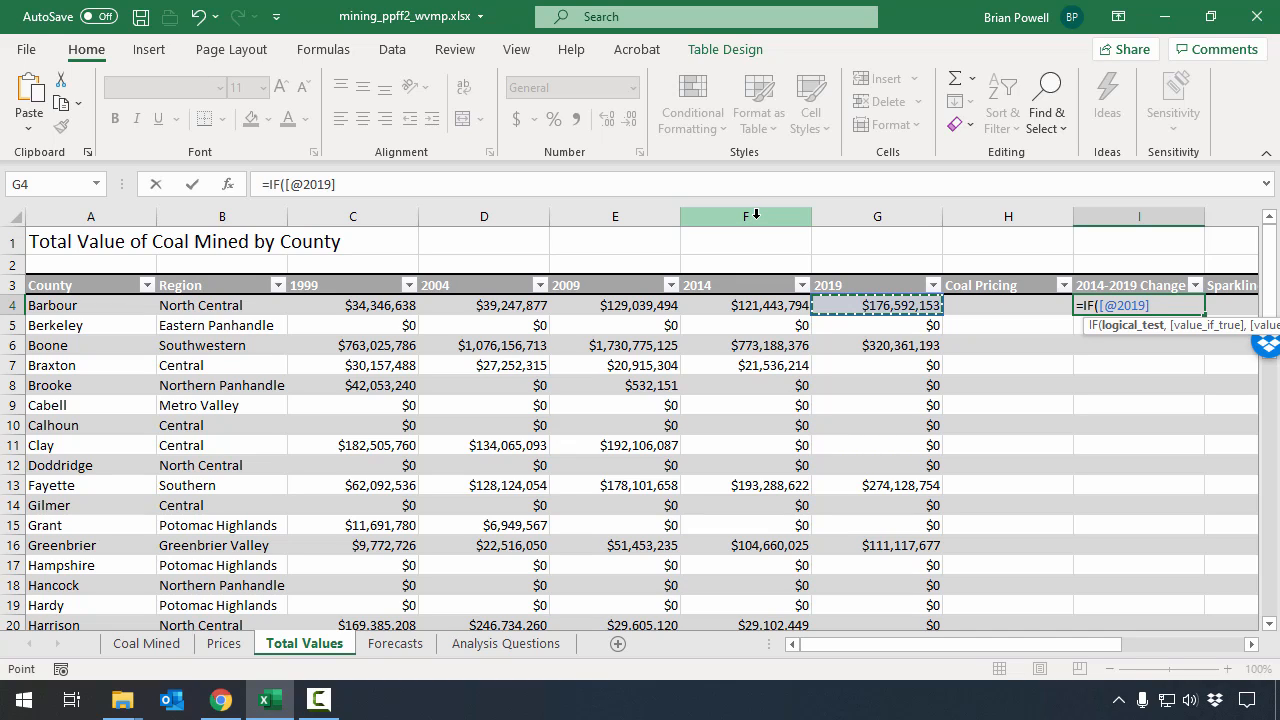
pyautogui.write('>')
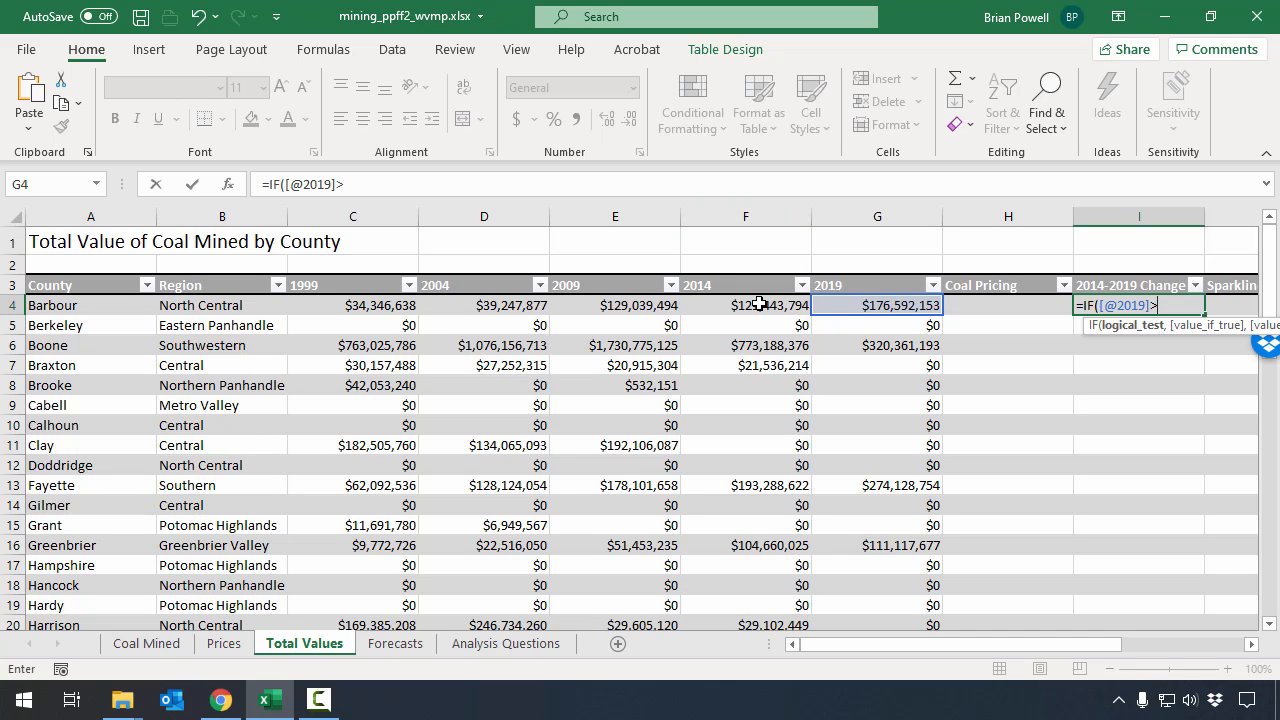
pyautogui.click(713, 307)
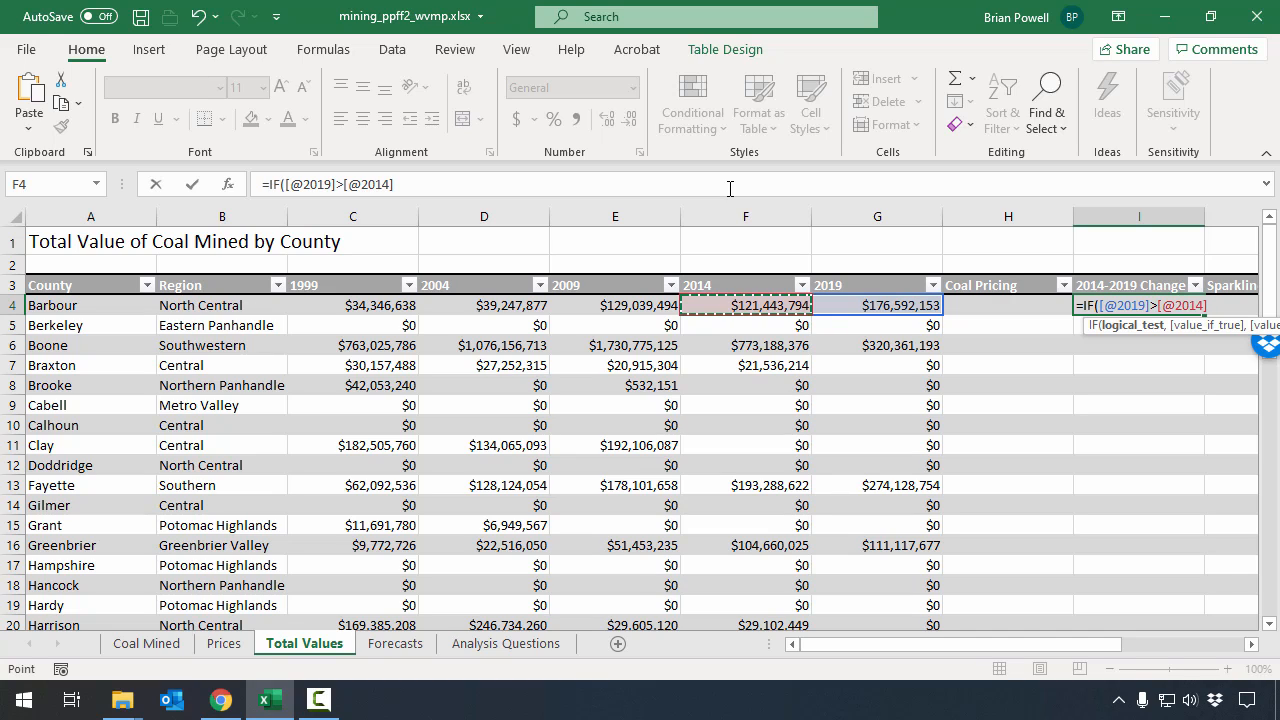
pyautogui.write(',')
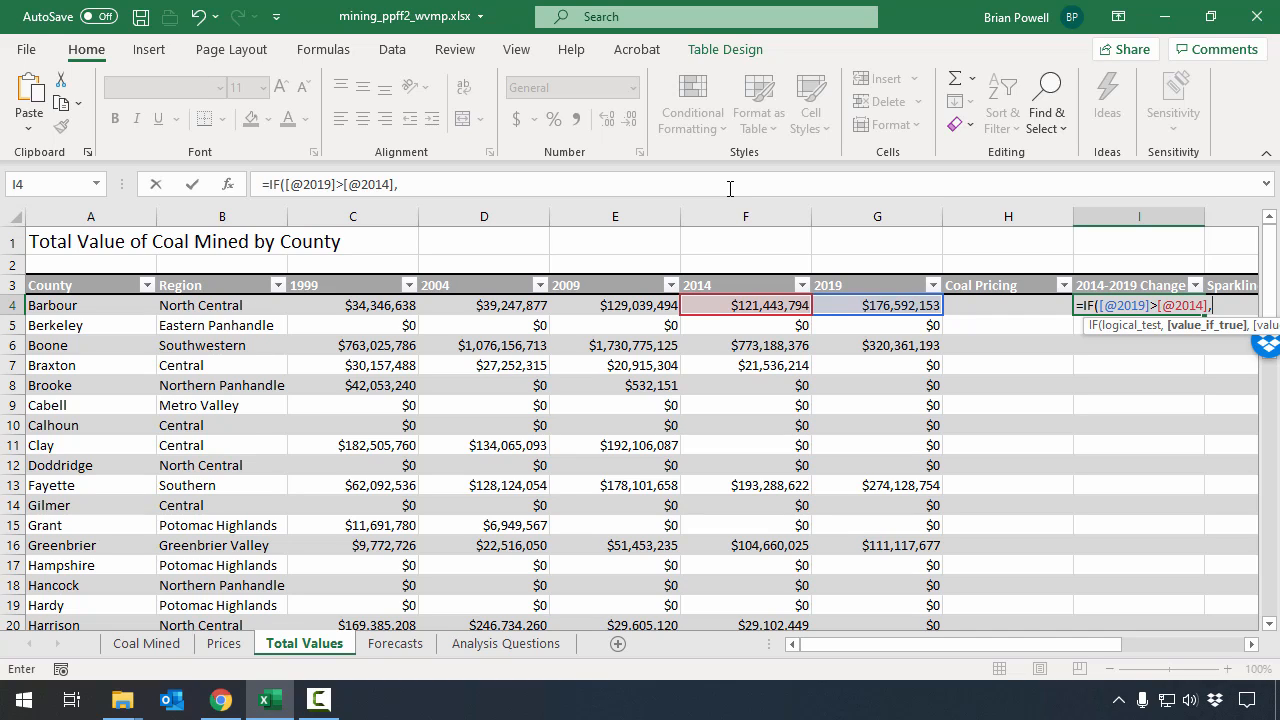
pyautogui.write('"Increasing"')
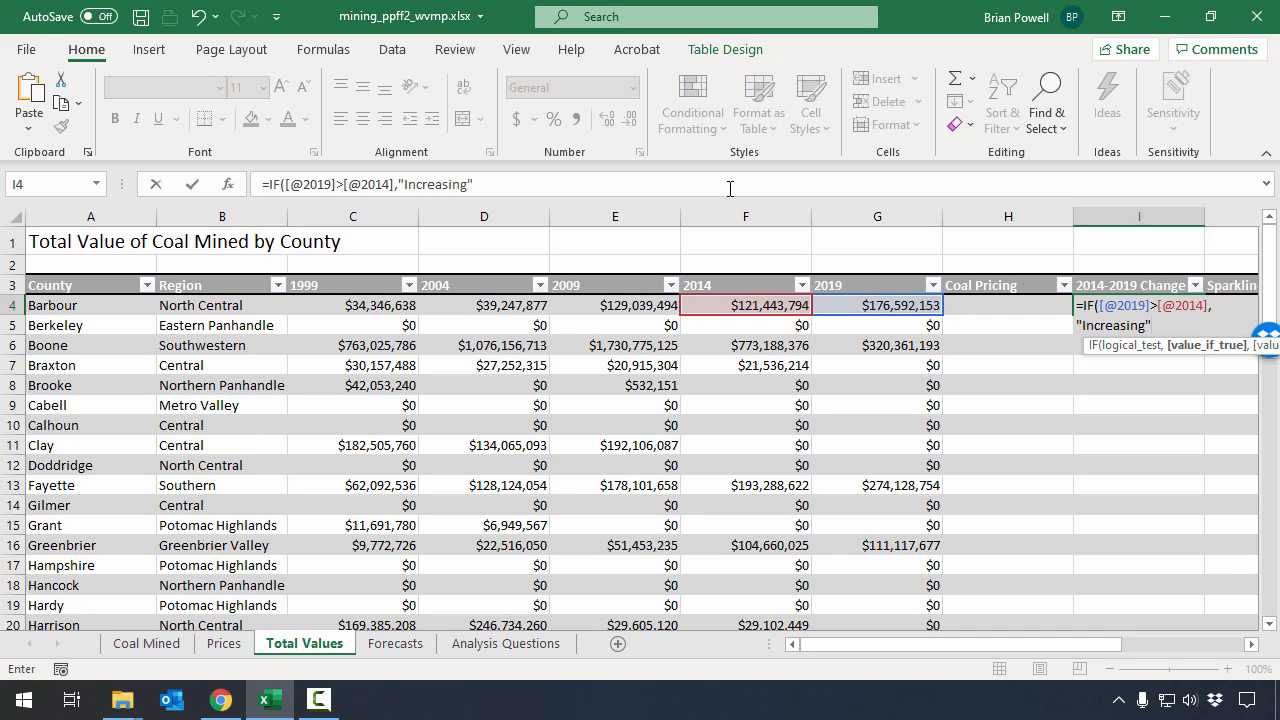
pyautogui.write(',"Not Increasing"')
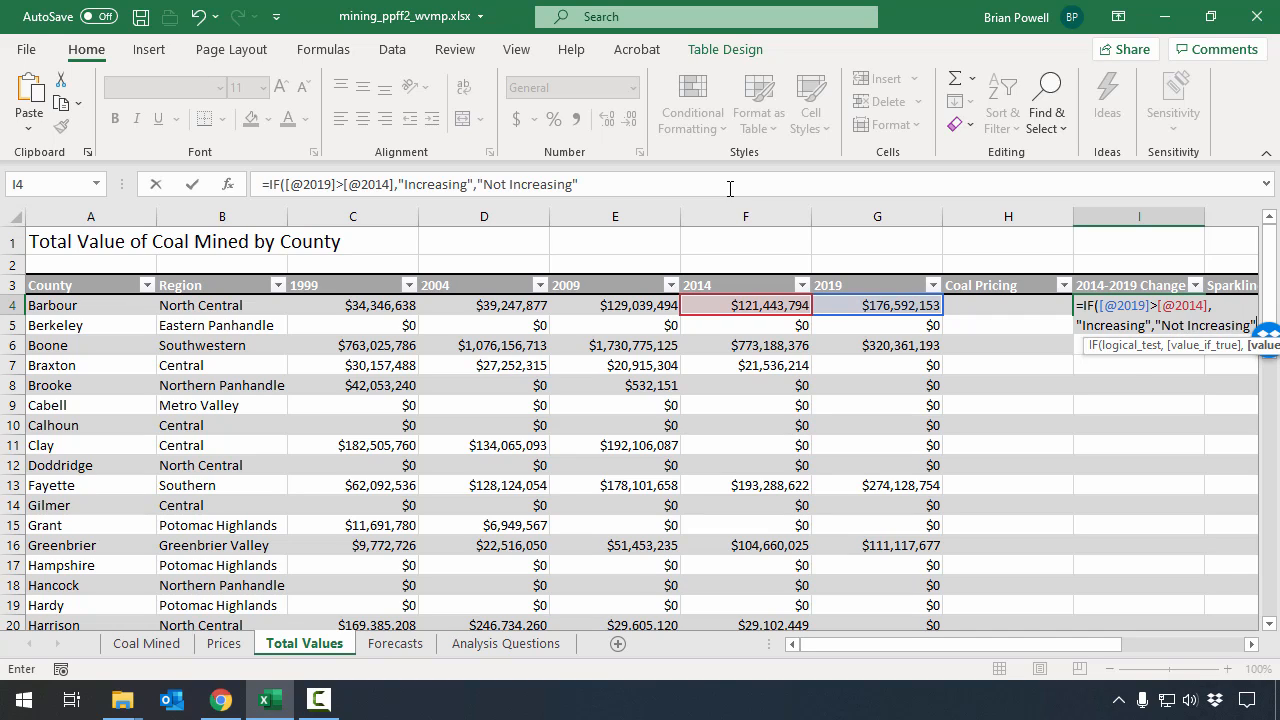
pyautogui.write(')')
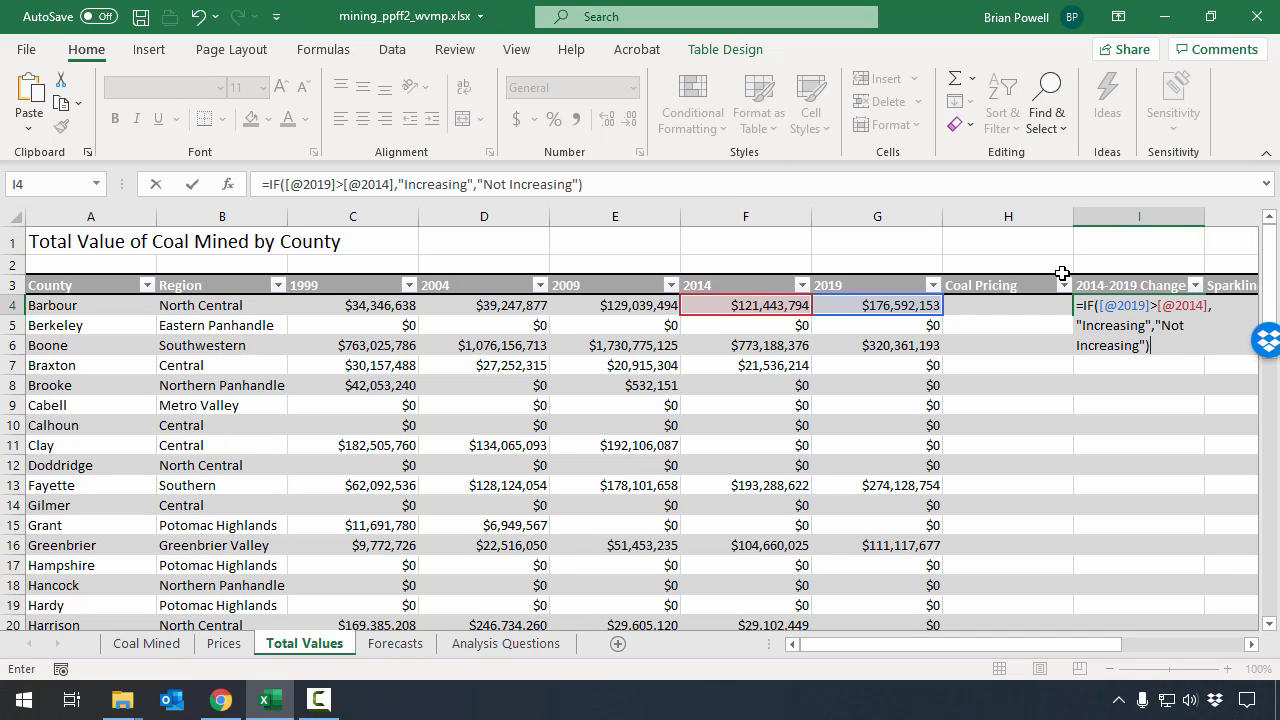
pyautogui.press('Return')
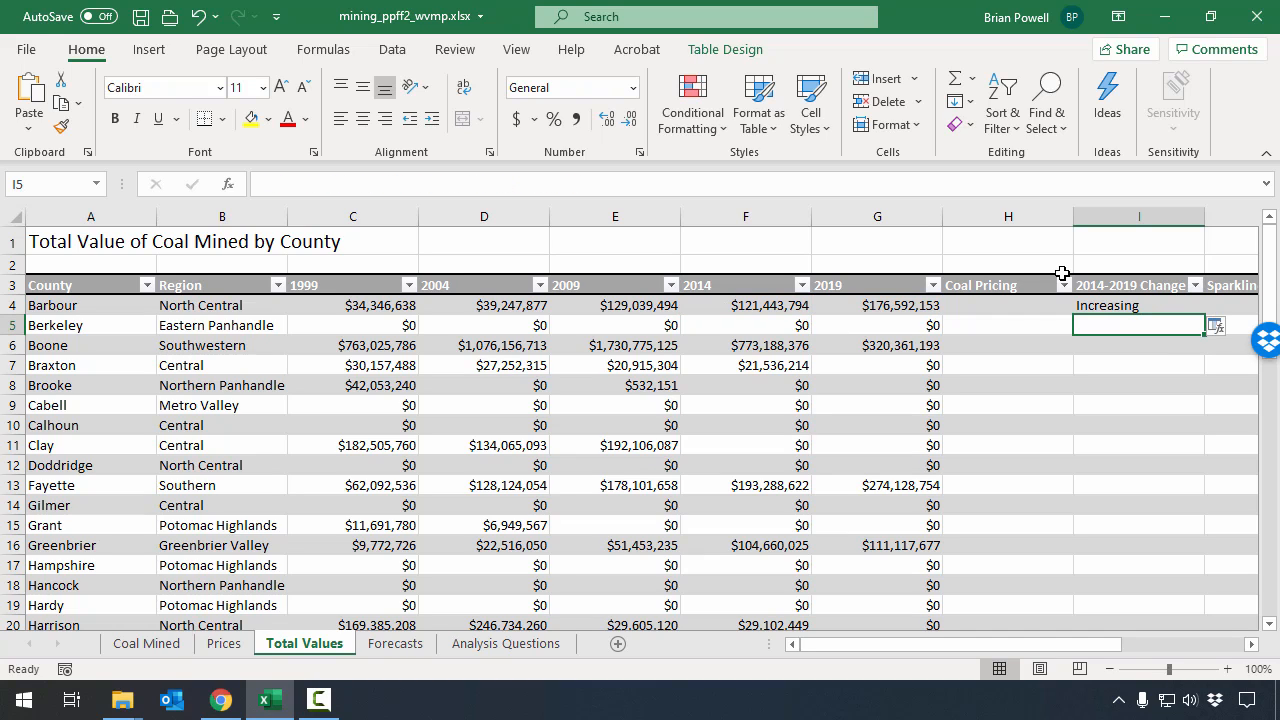
# - Overwrite all cells in the 2014-2019 Change column with the I4 formula and check the results down the county list
pyautogui.click(1150, 304)
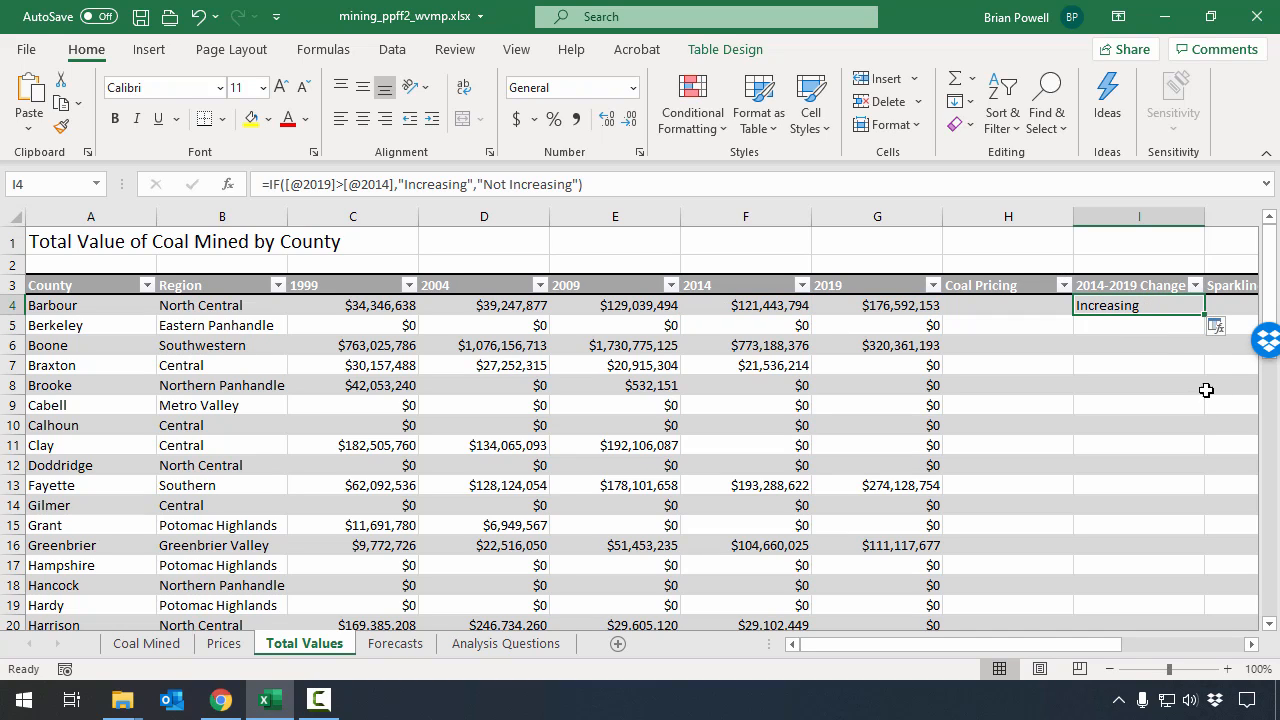
pyautogui.click(1236, 330)
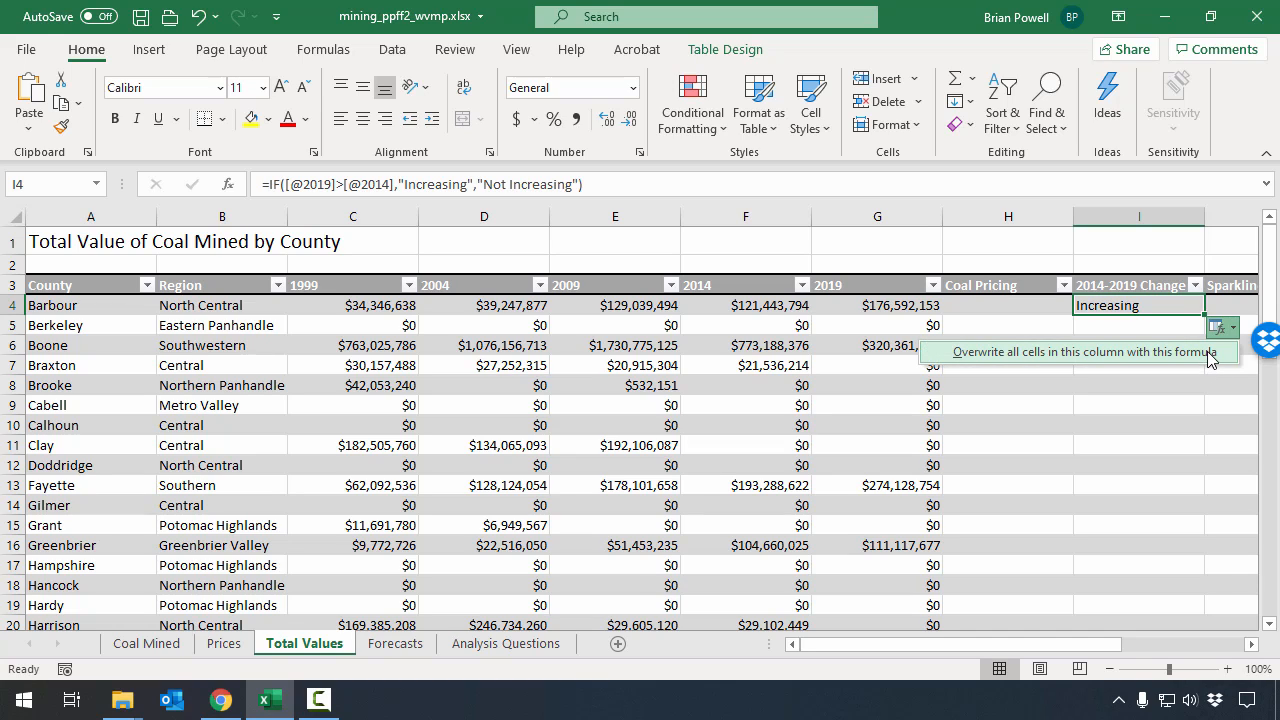
pyautogui.click(1210, 352)
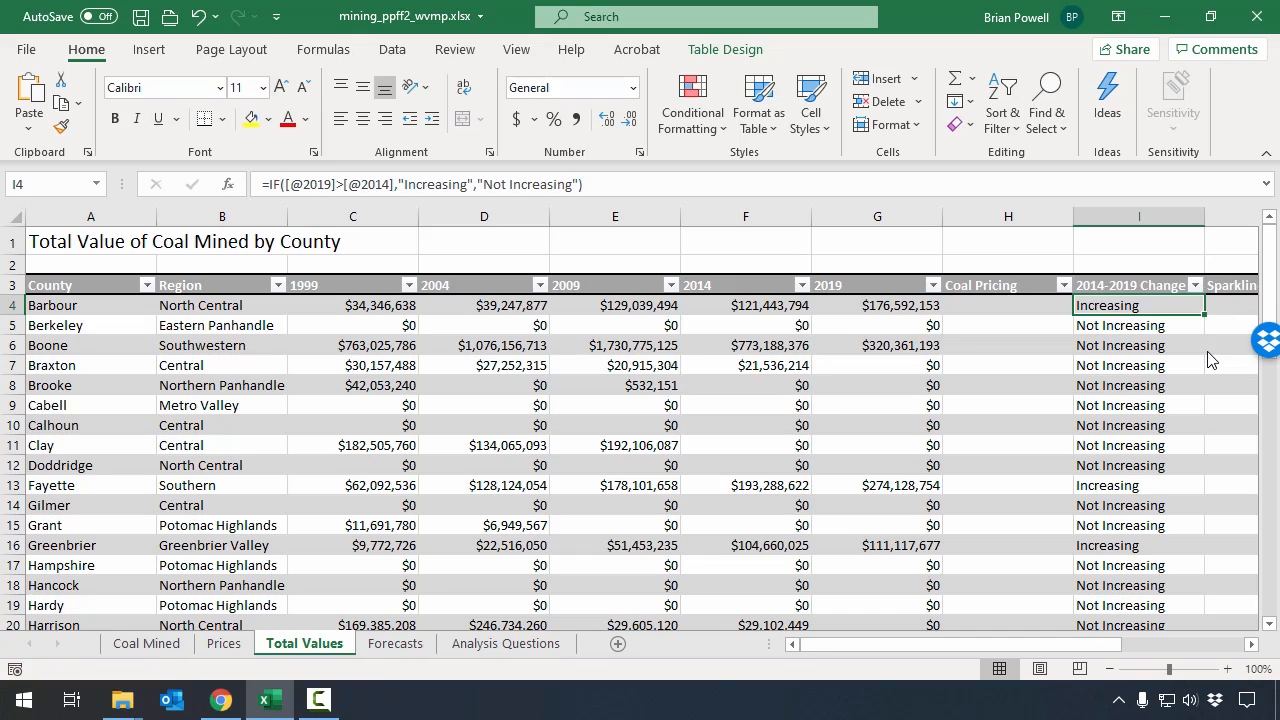
pyautogui.scroll(-11, 1176, 404)
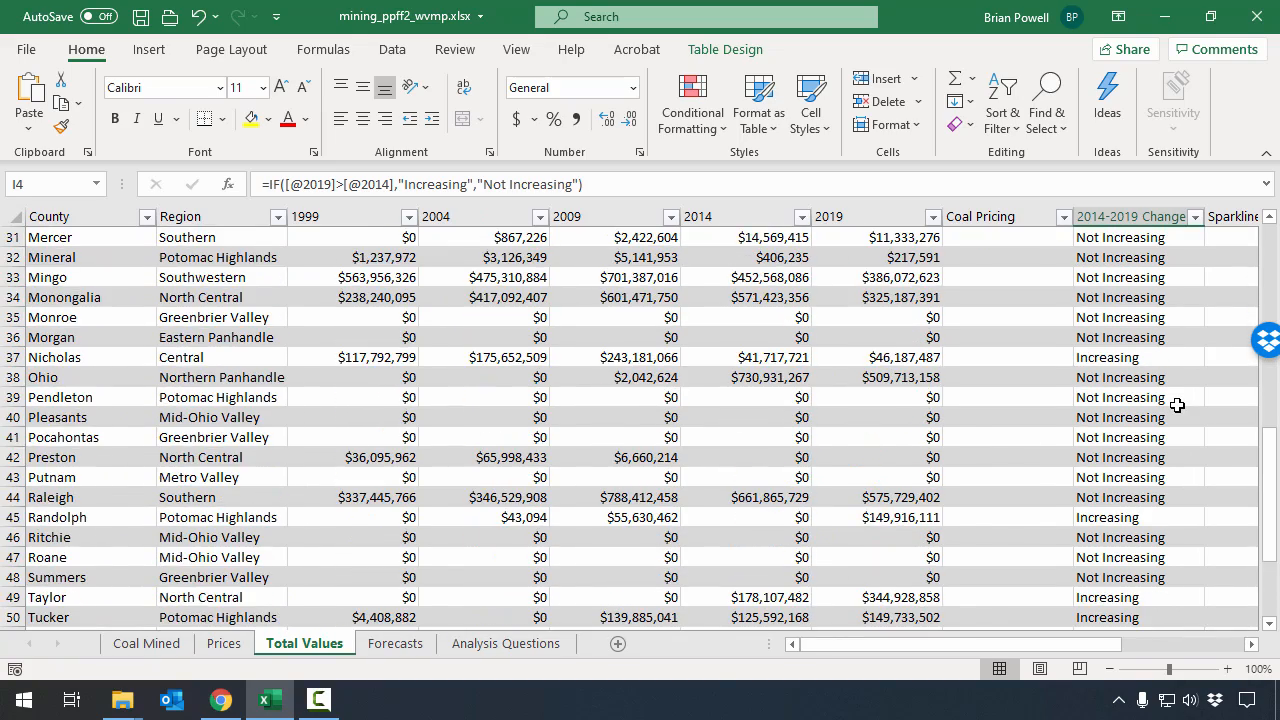
# - Compare the 2014-2019 Change results with the 2014 and 2019 values down to the last county on Total Values
pyautogui.scroll(-3, 1176, 404)
pyautogui.scroll(14, 1143, 528)
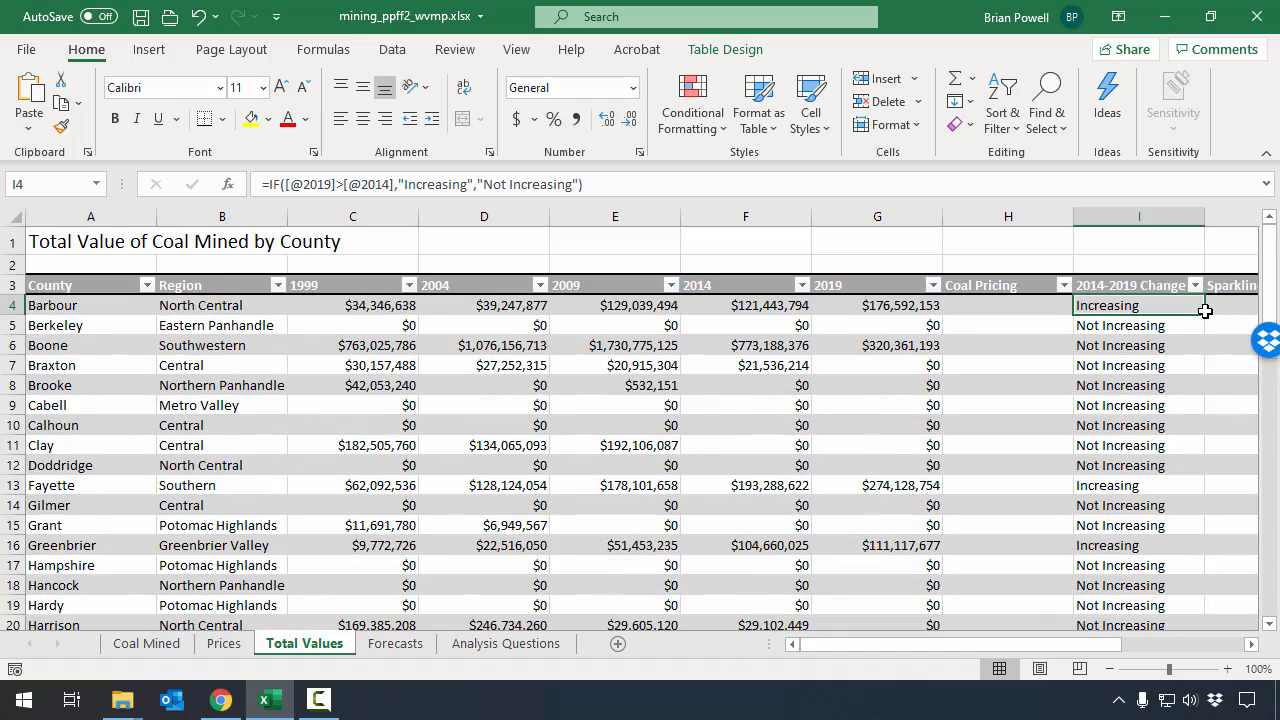
pyautogui.scroll(-3, 1157, 378)
pyautogui.scroll(-7, 1155, 378)
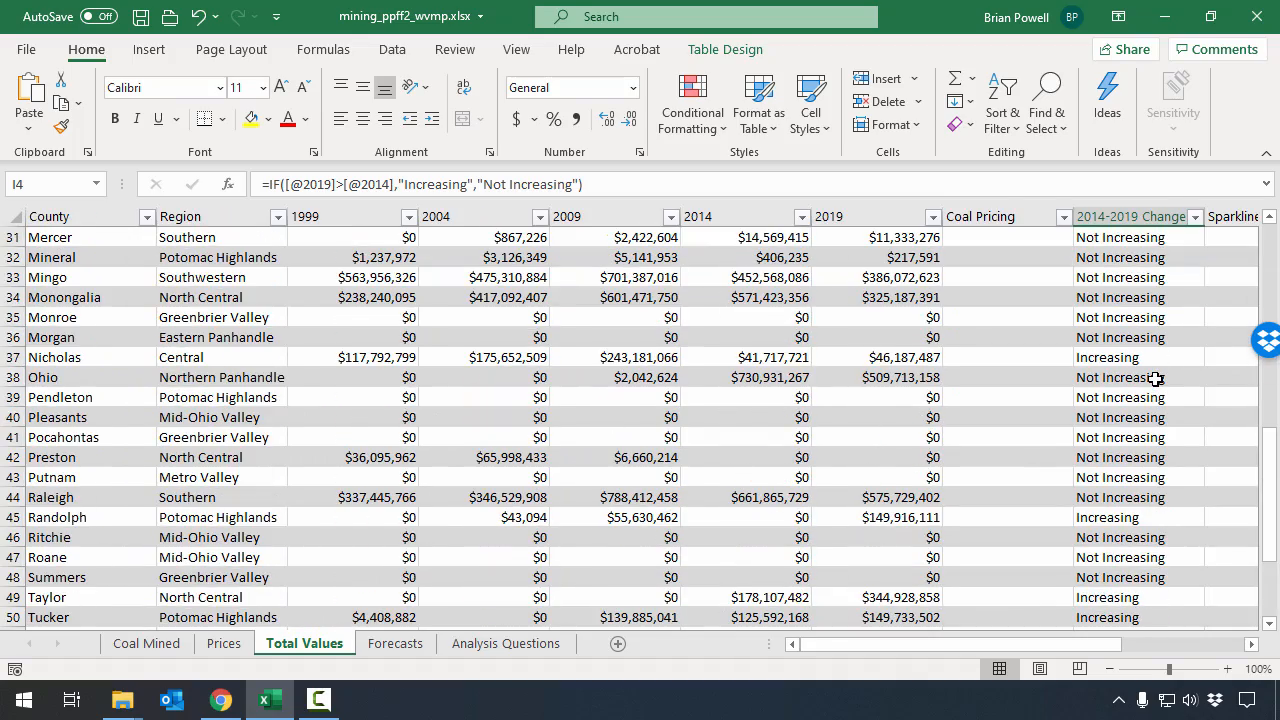
pyautogui.scroll(-1, 1155, 378)
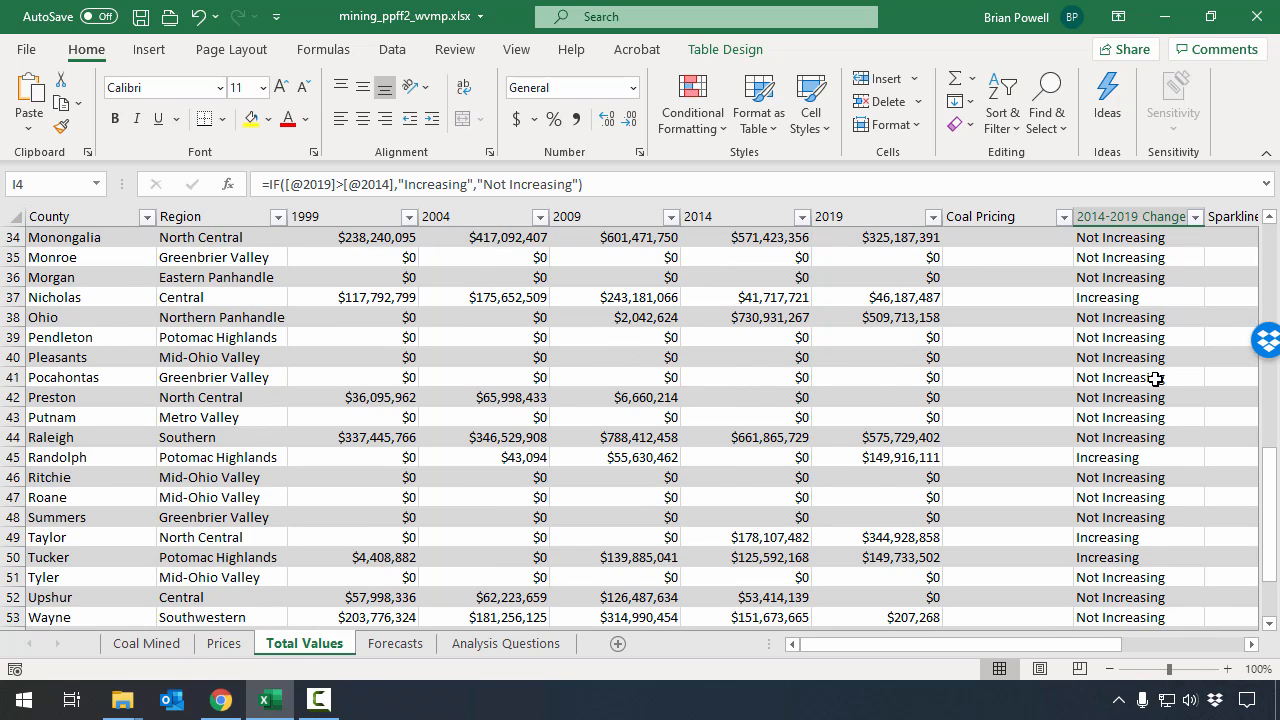
pyautogui.scroll(-2, 1155, 378)
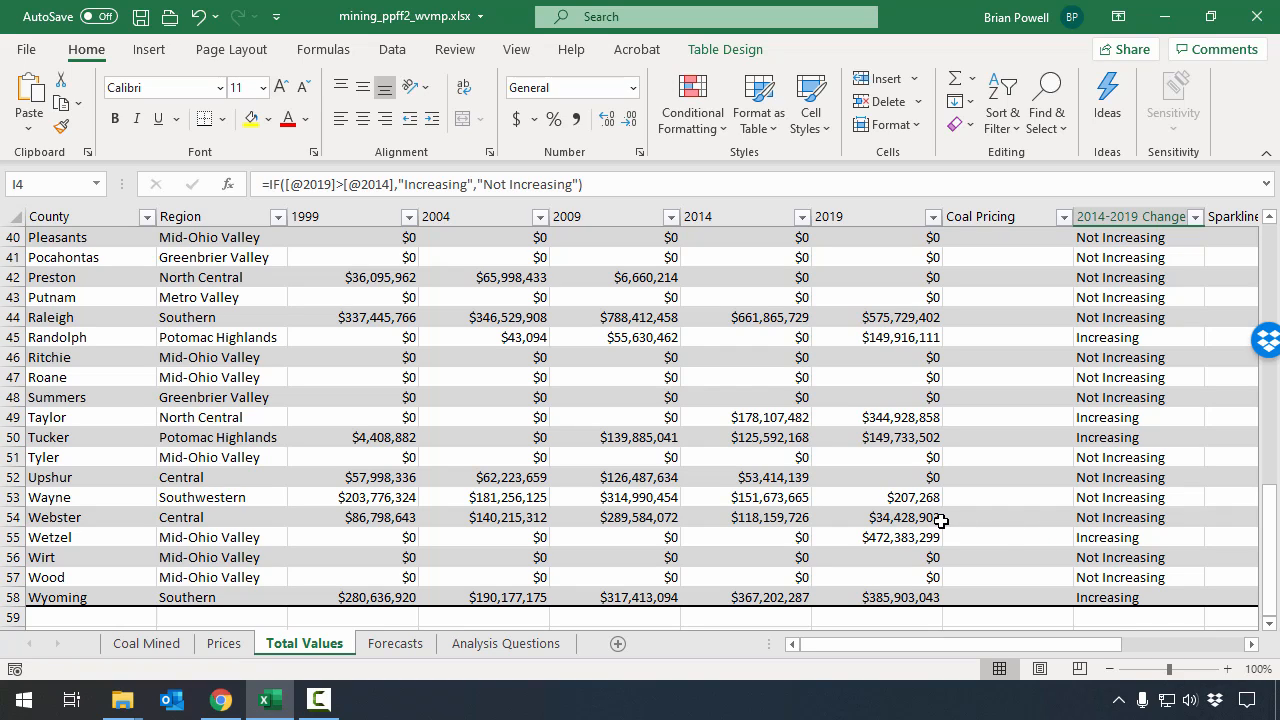
pyautogui.click(1152, 460)
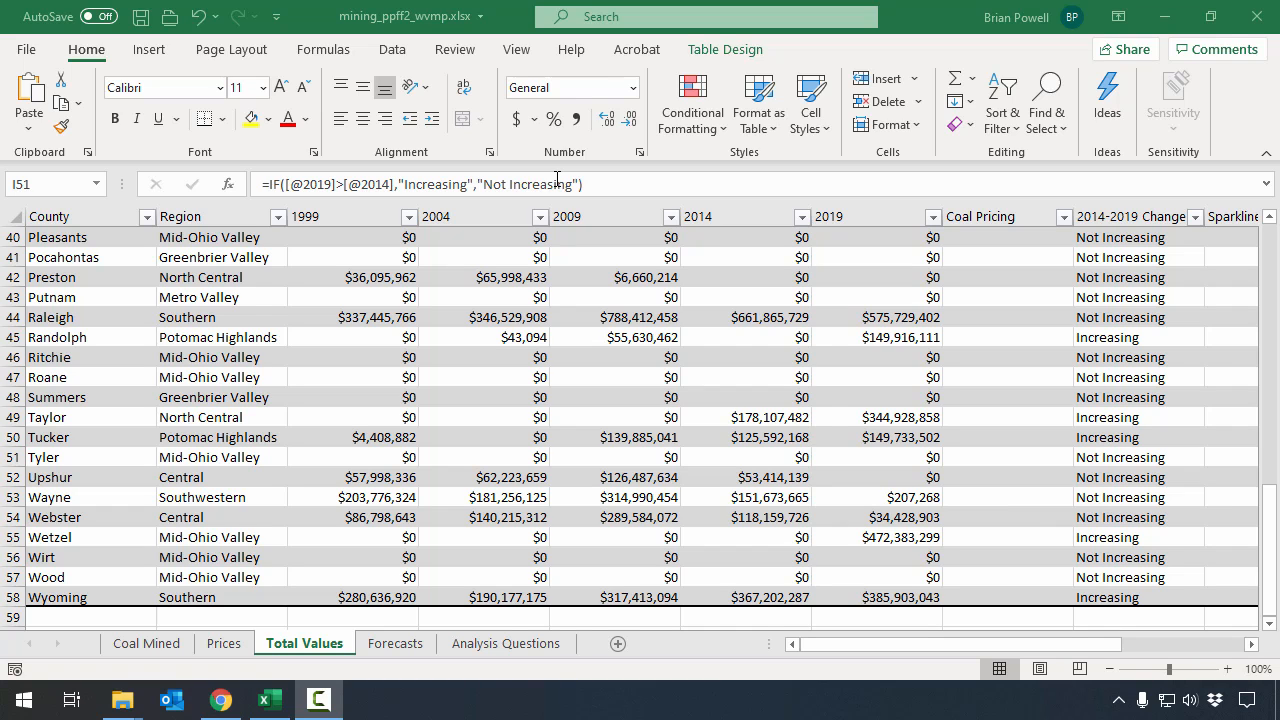
# - Open the Prices sheet and look over the county prices and Coal Pricing column down to the last county
pyautogui.click(224, 643)
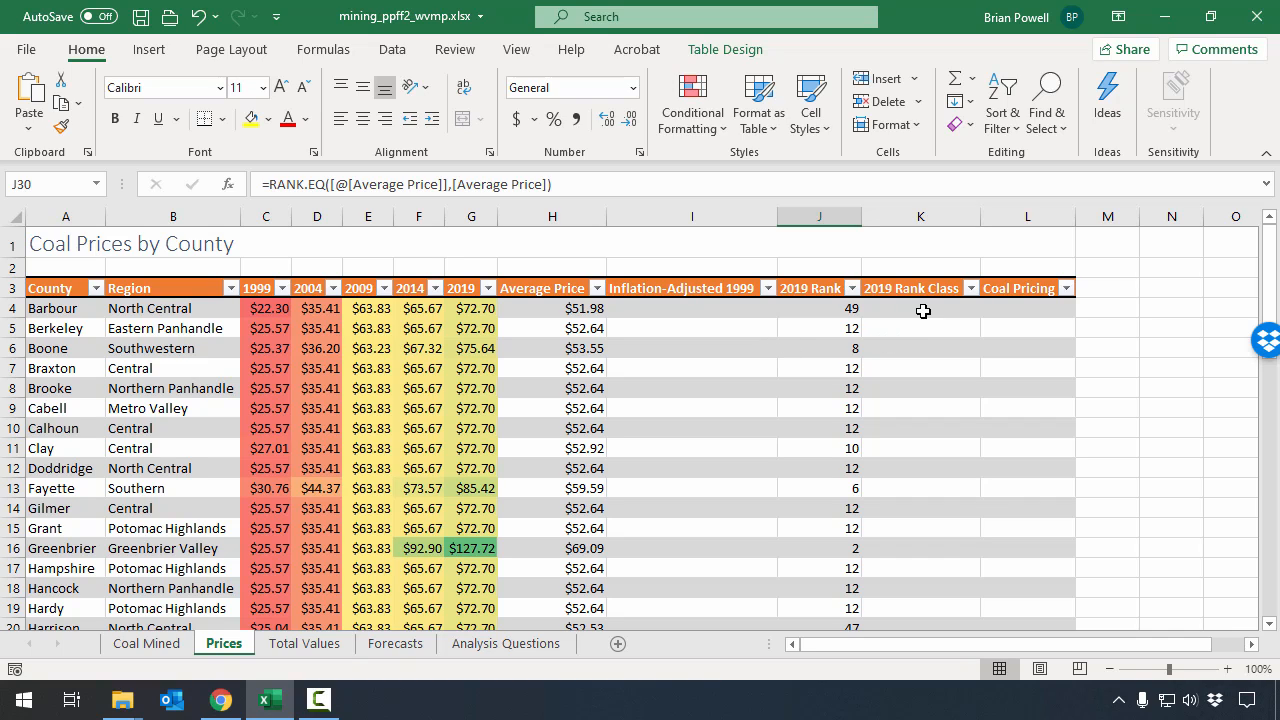
pyautogui.click(1024, 308)
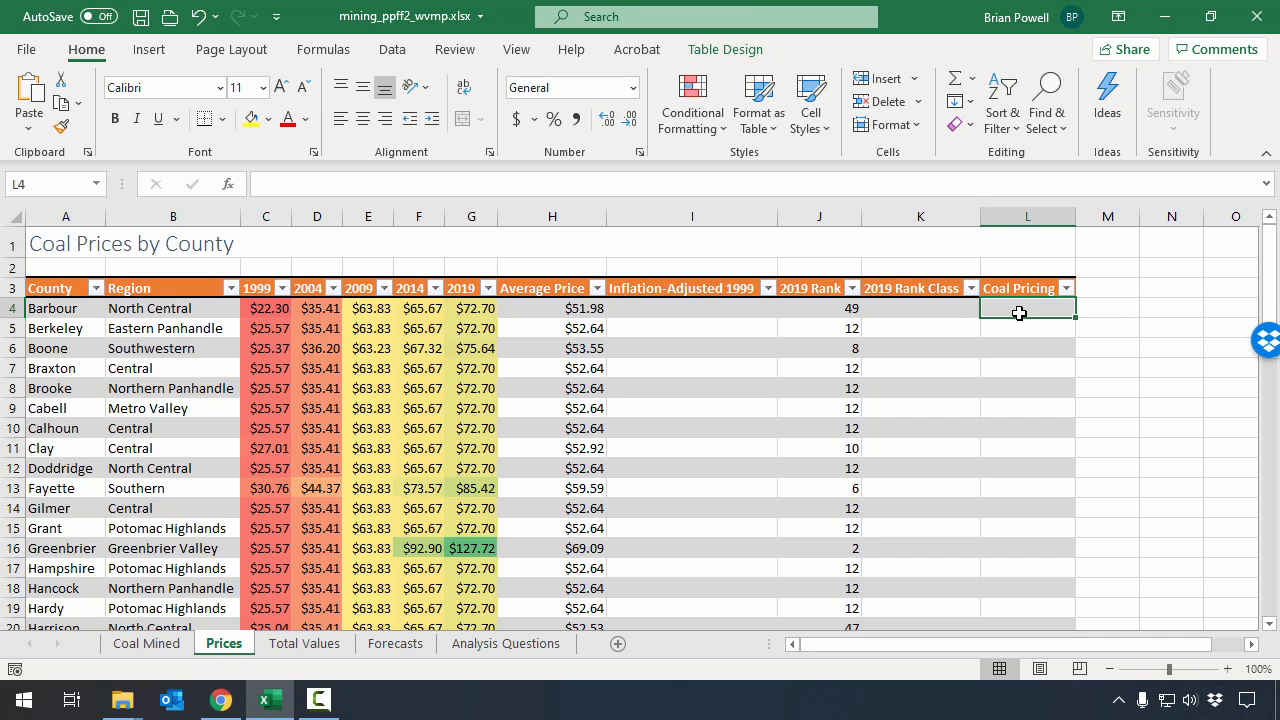
pyautogui.scroll(-10, 1019, 313)
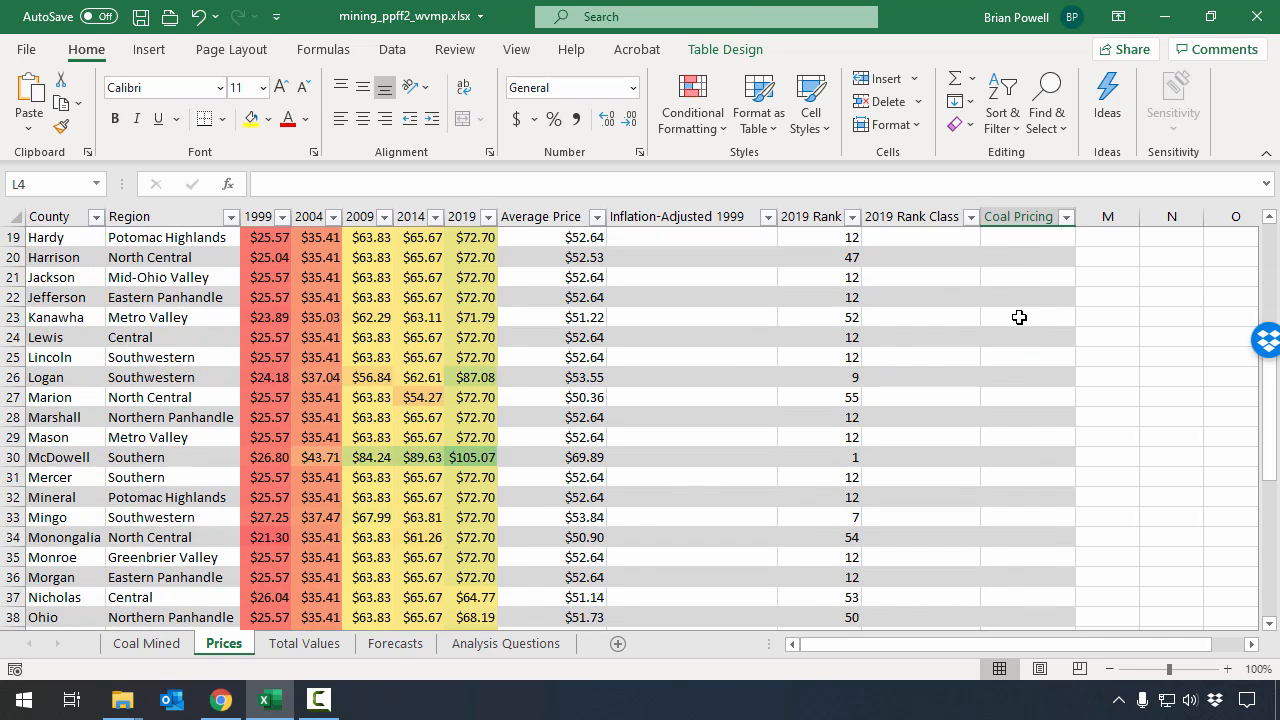
pyautogui.scroll(-3, 1019, 317)
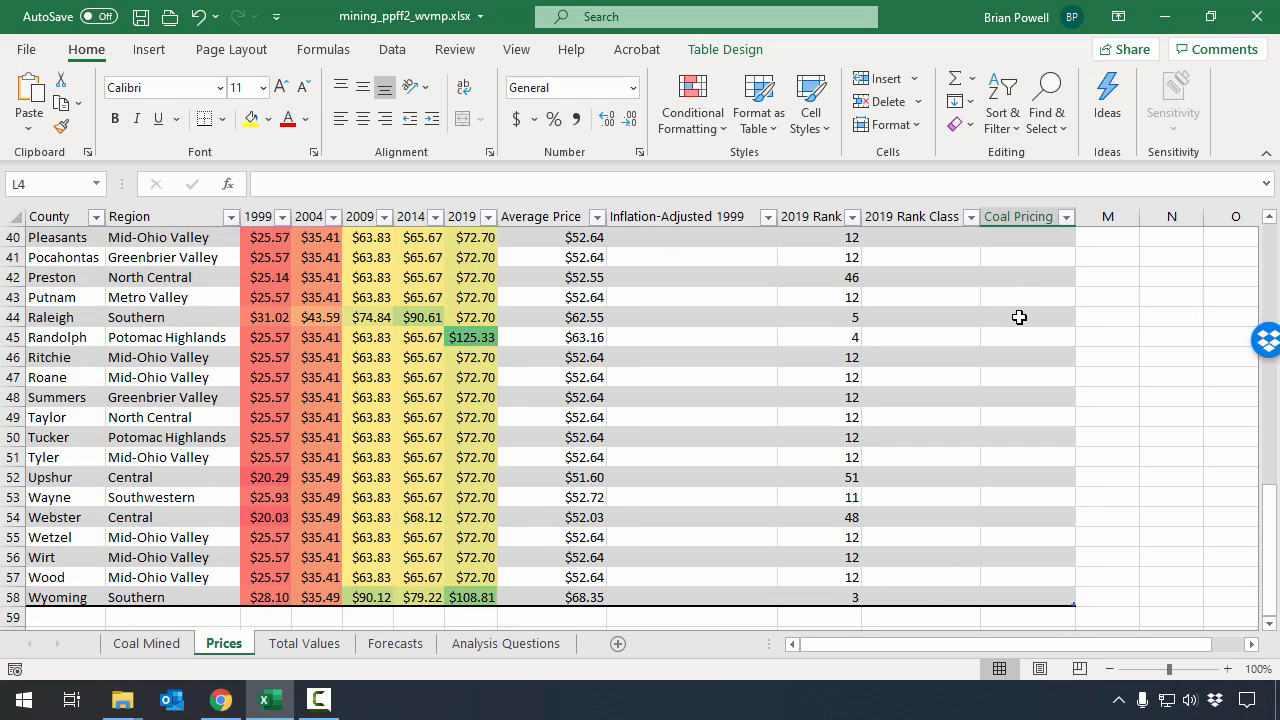
pyautogui.scroll(10, 1019, 317)
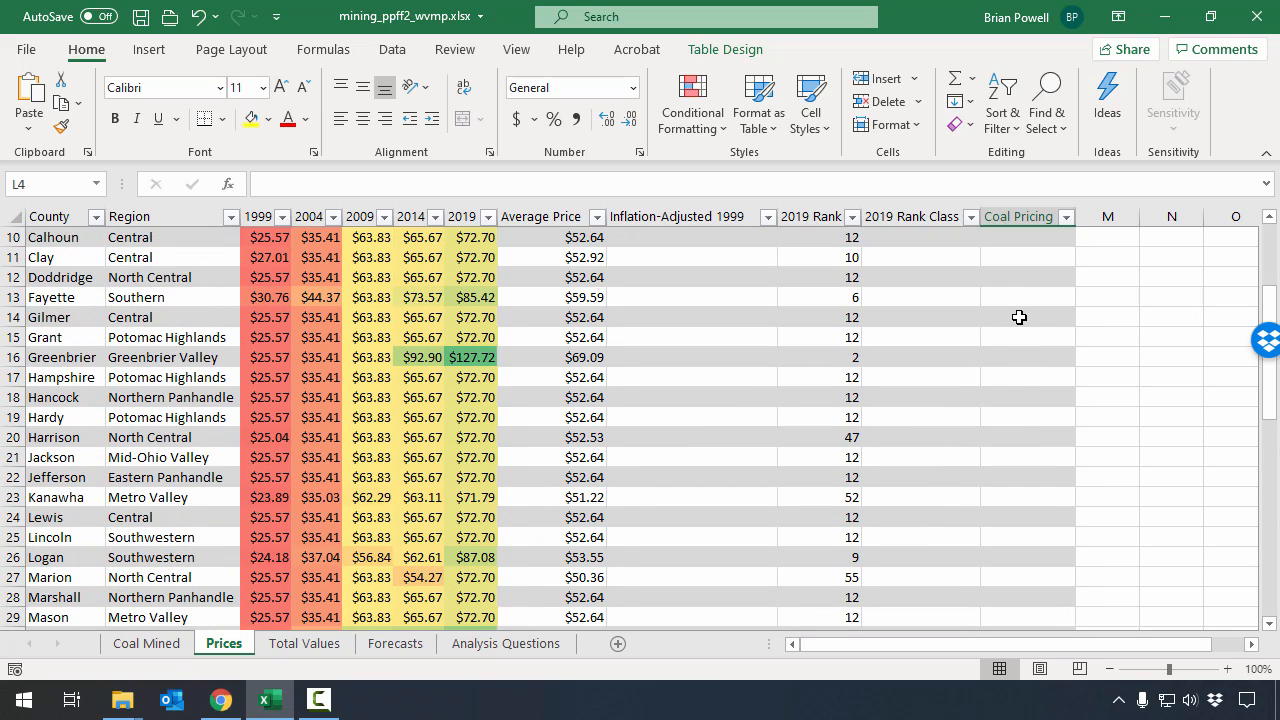
pyautogui.click(1019, 317)
pyautogui.scroll(3, 1019, 317)
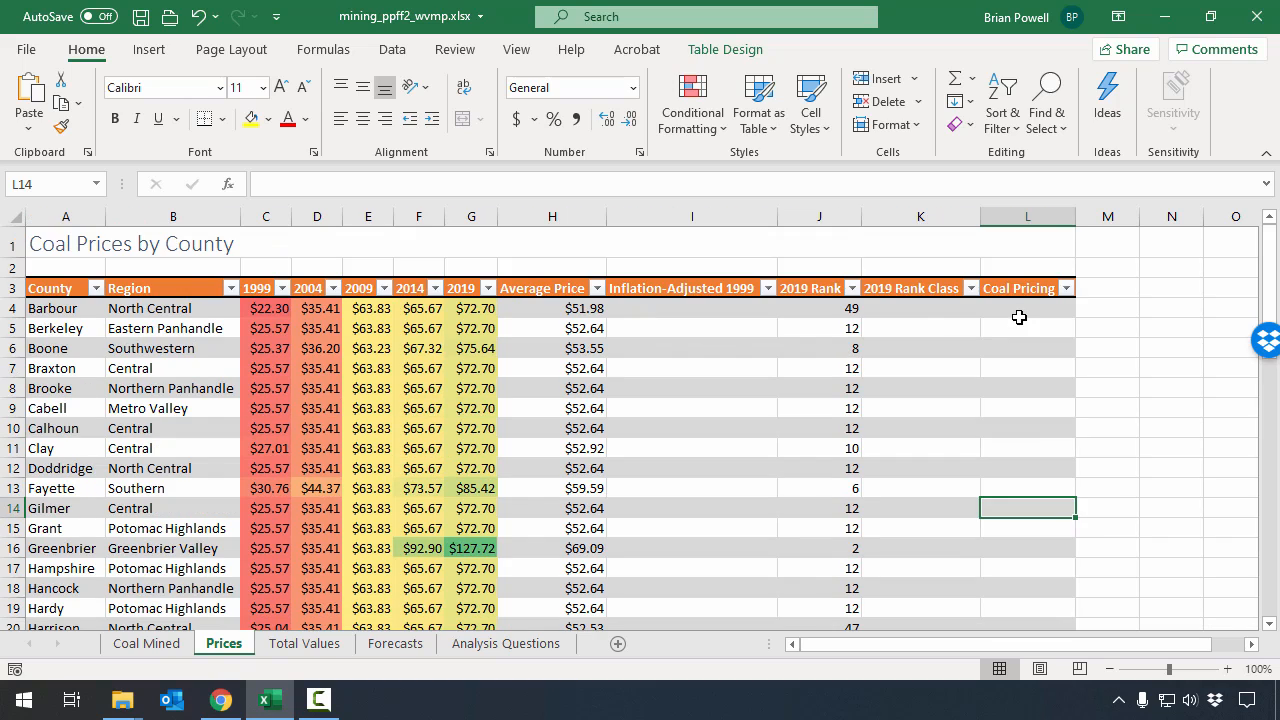
pyautogui.click(1026, 312)
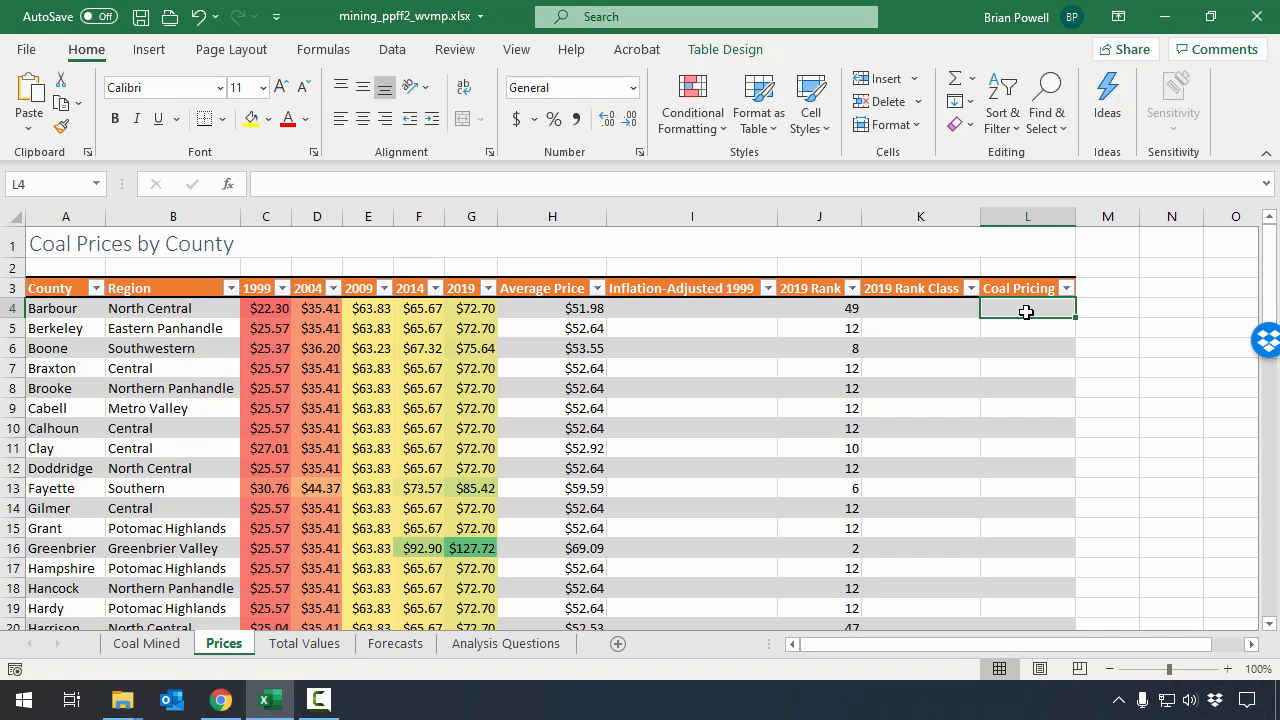
pyautogui.write('=')
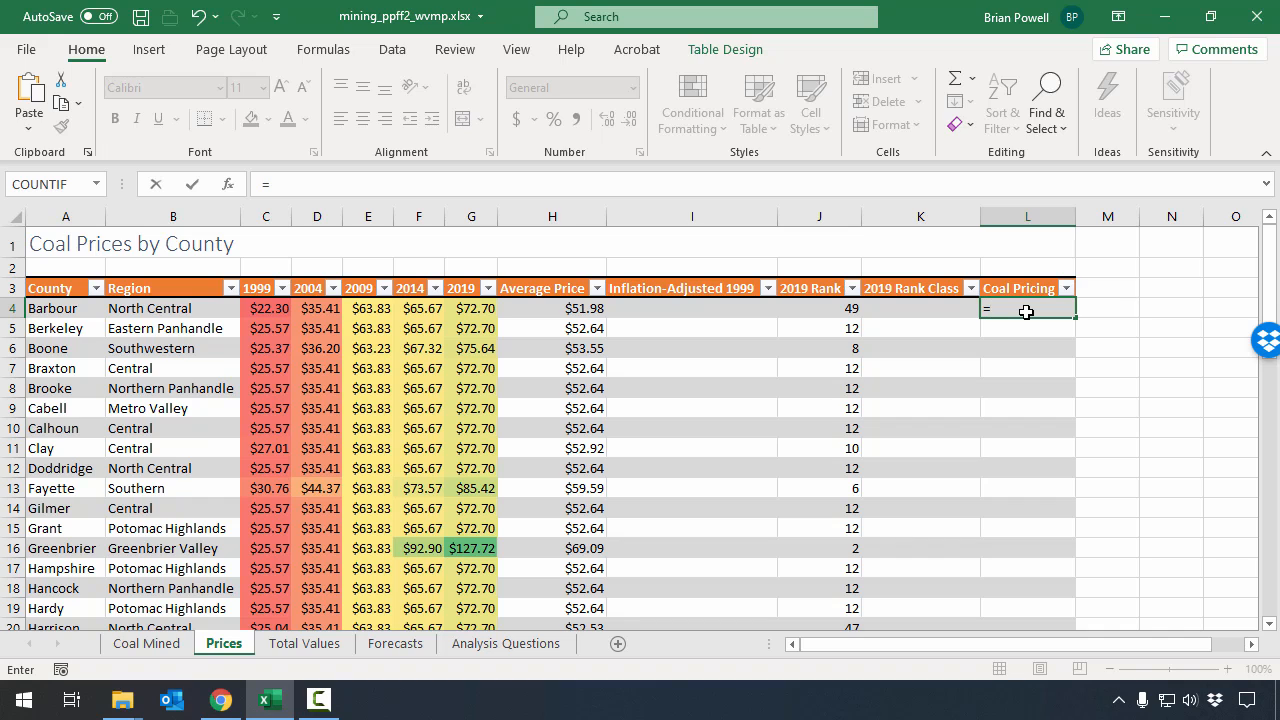
pyautogui.write('IF')
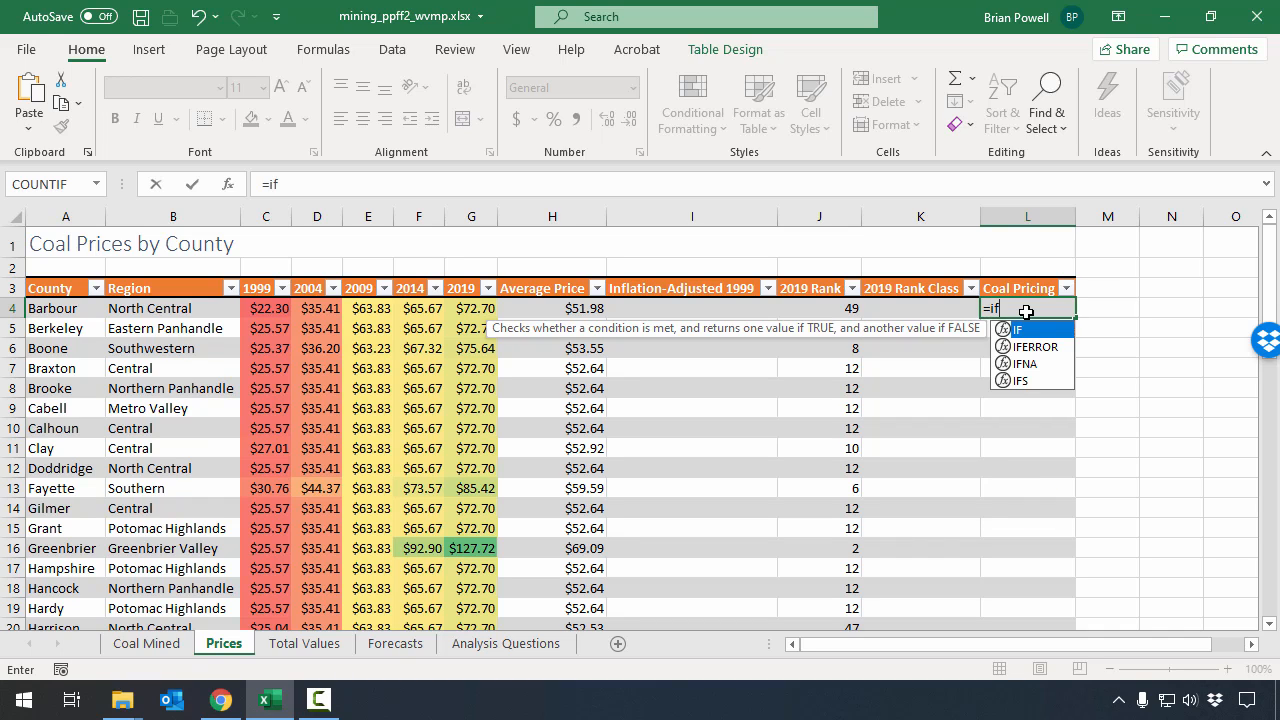
pyautogui.press('BackSpace')
pyautogui.write('F(')
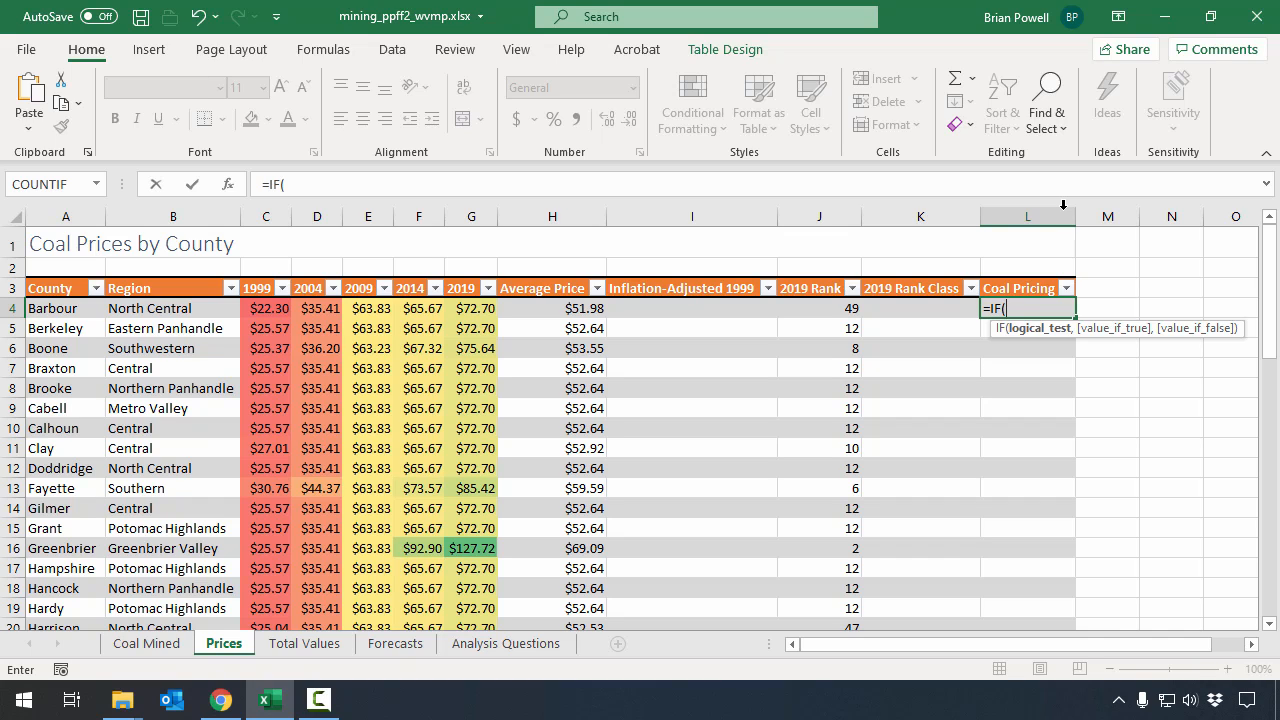
pyautogui.click(481, 311)
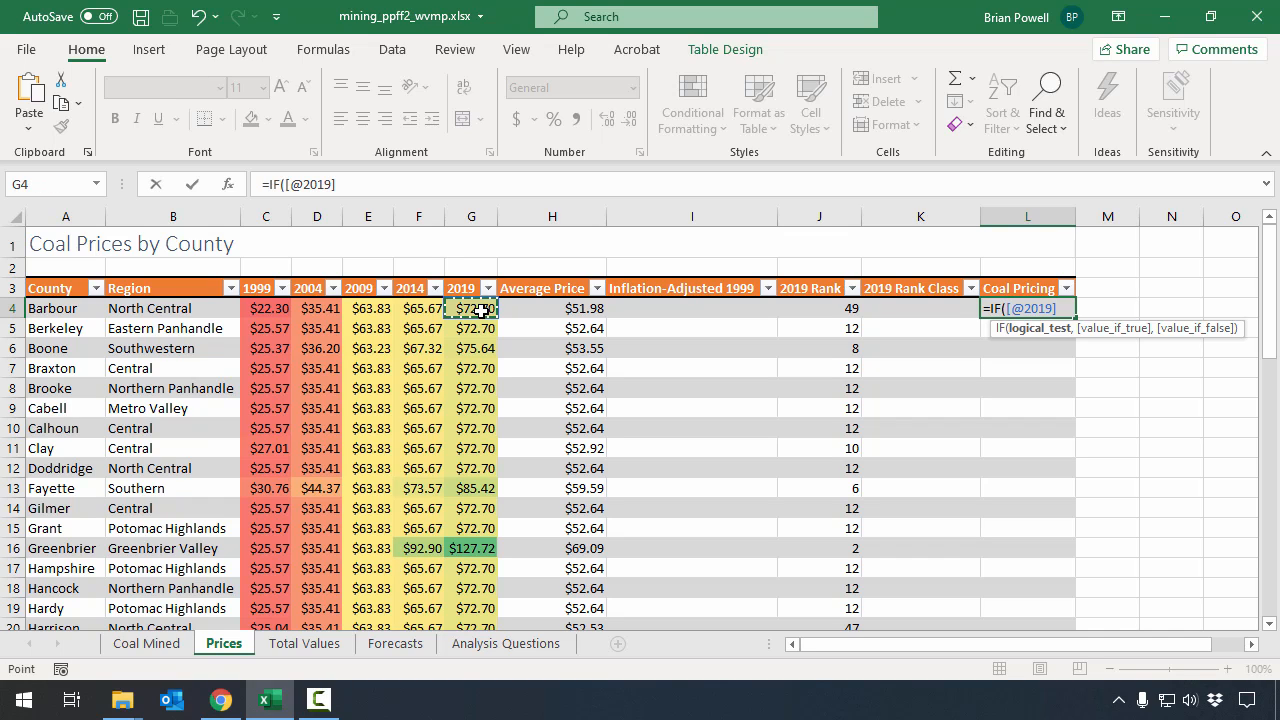
pyautogui.write('>=100')
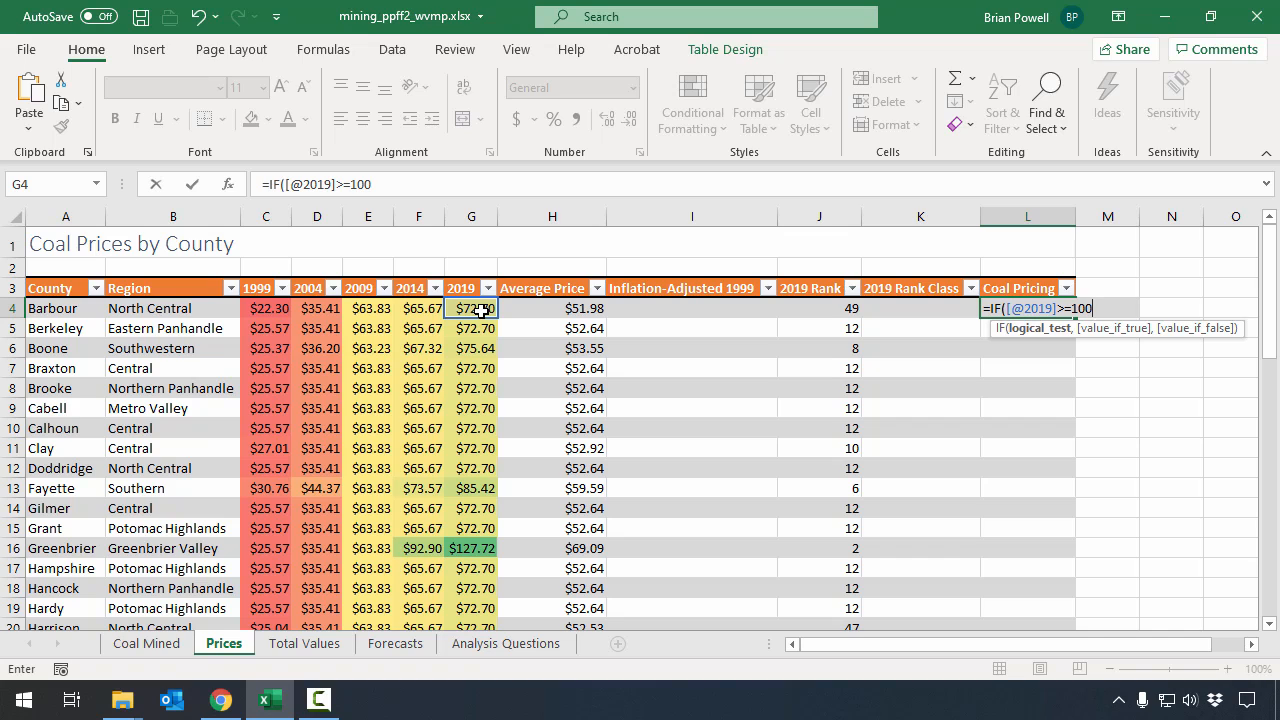
pyautogui.write(', "High"')
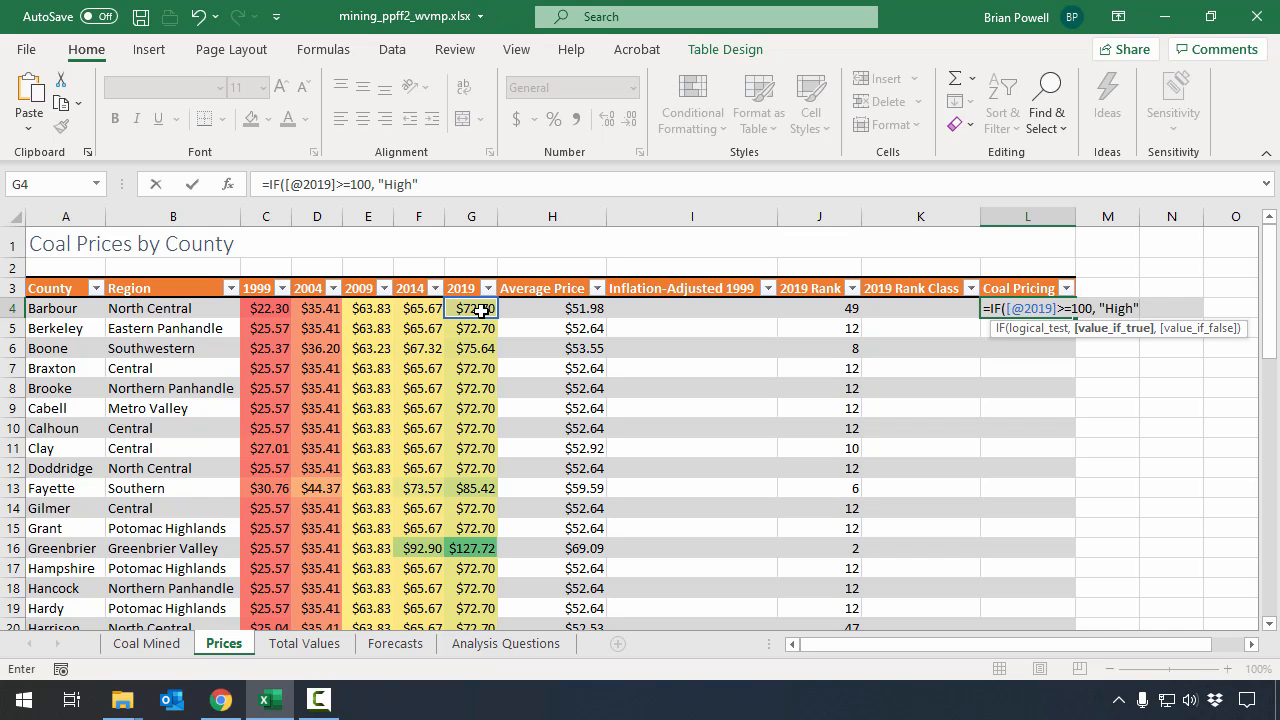
pyautogui.write(',')
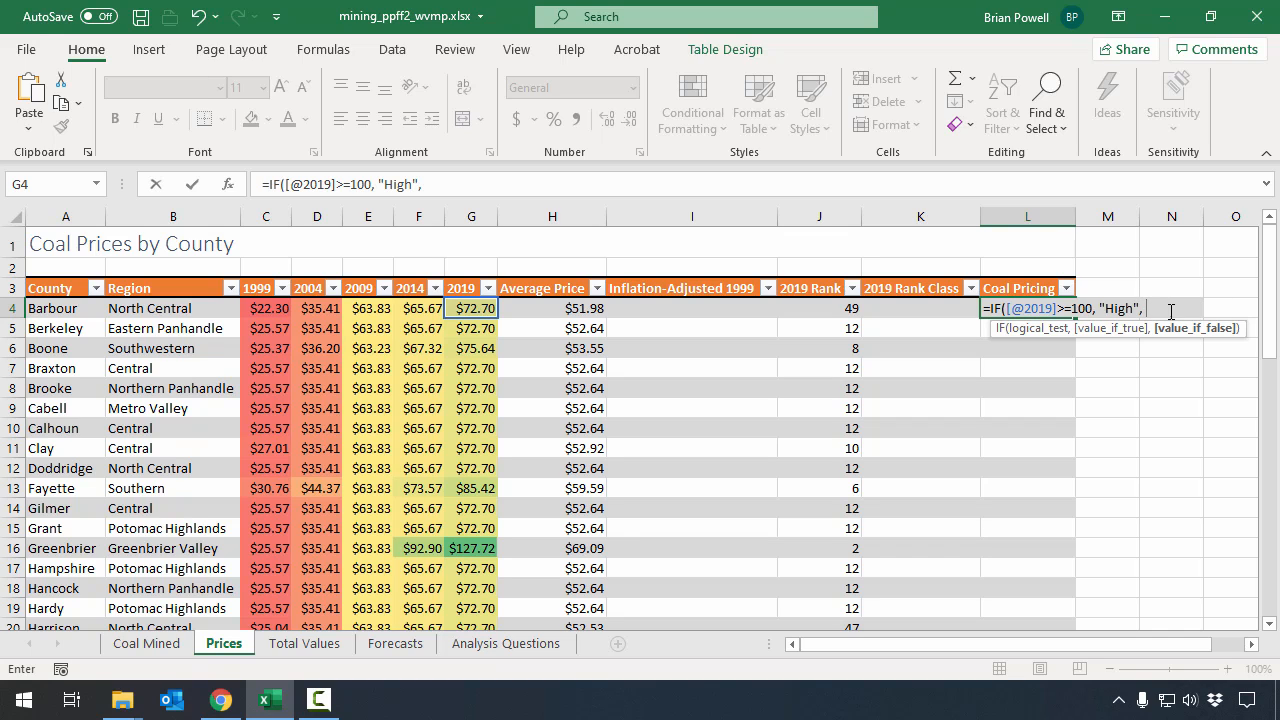
pyautogui.write('IF(')
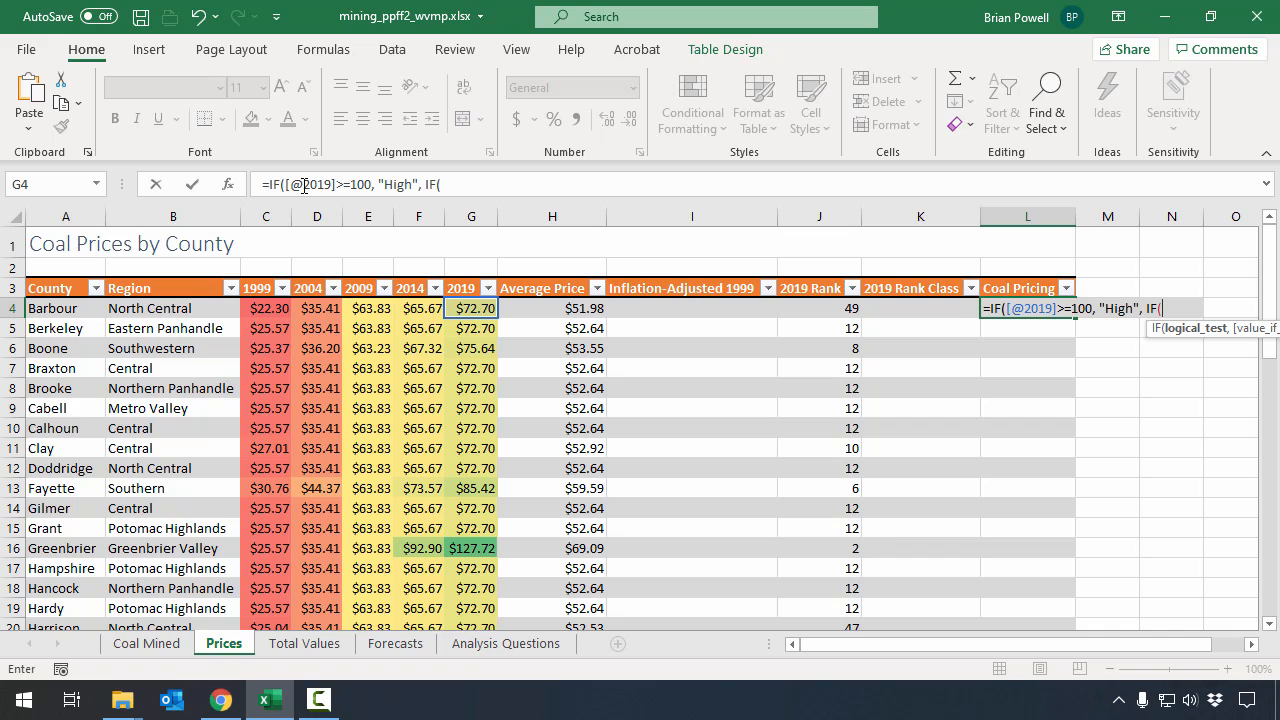
pyautogui.click(524, 183)
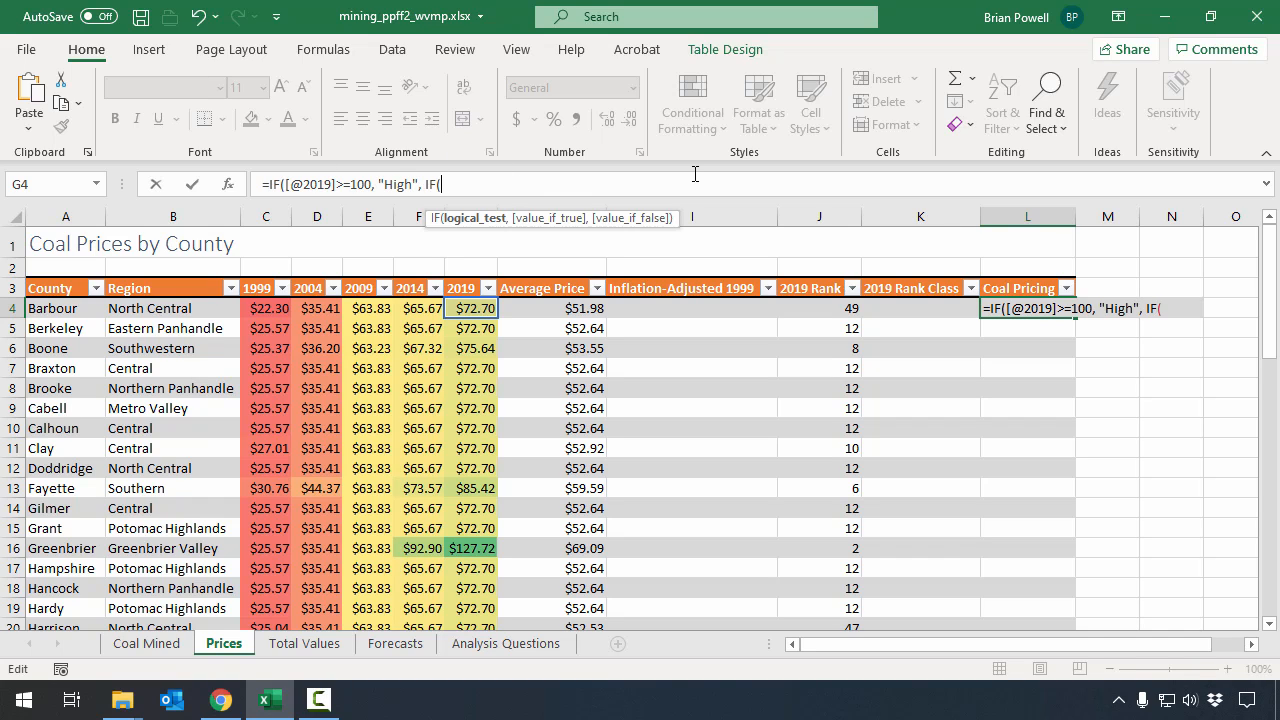
pyautogui.click(474, 310)
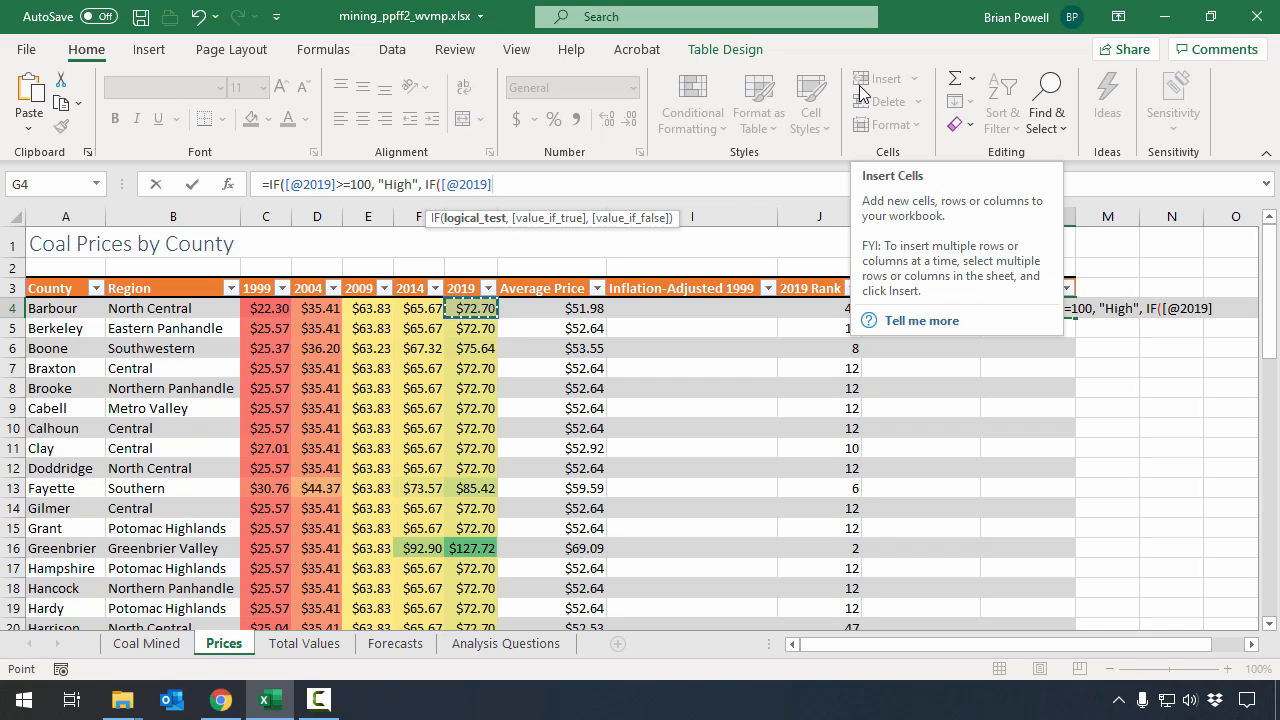
pyautogui.write('>=')
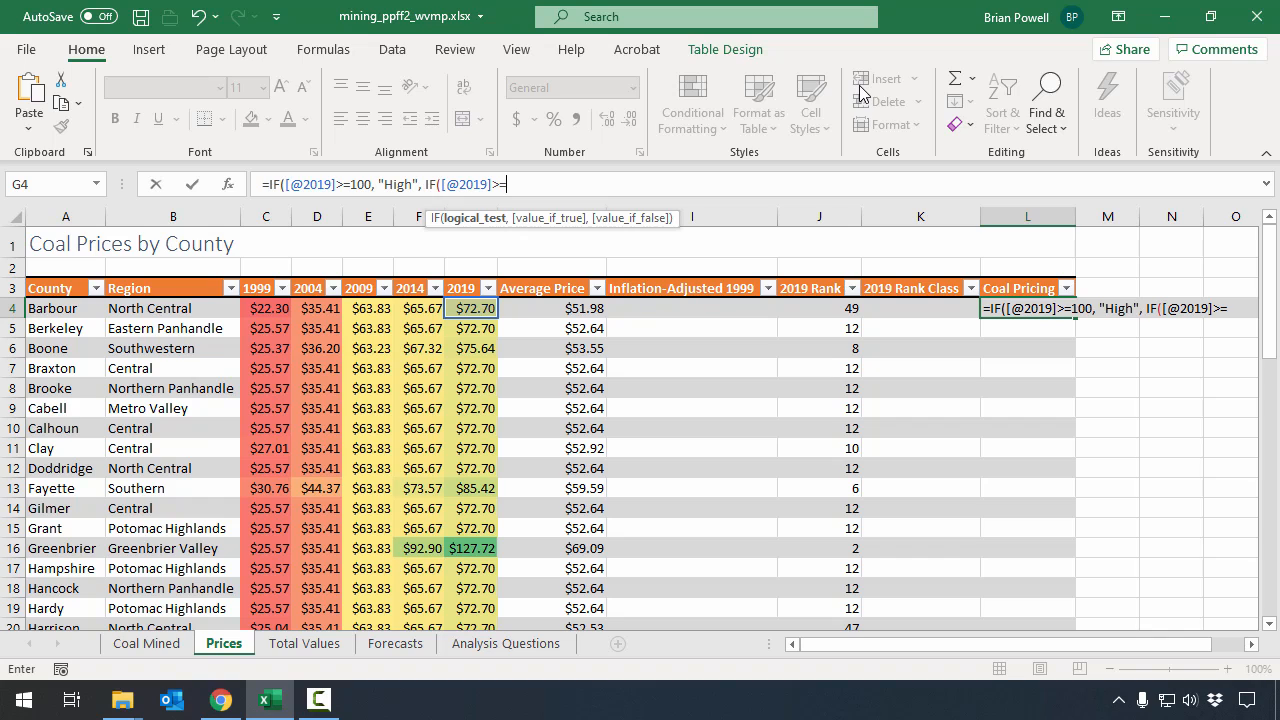
pyautogui.write('75,"')
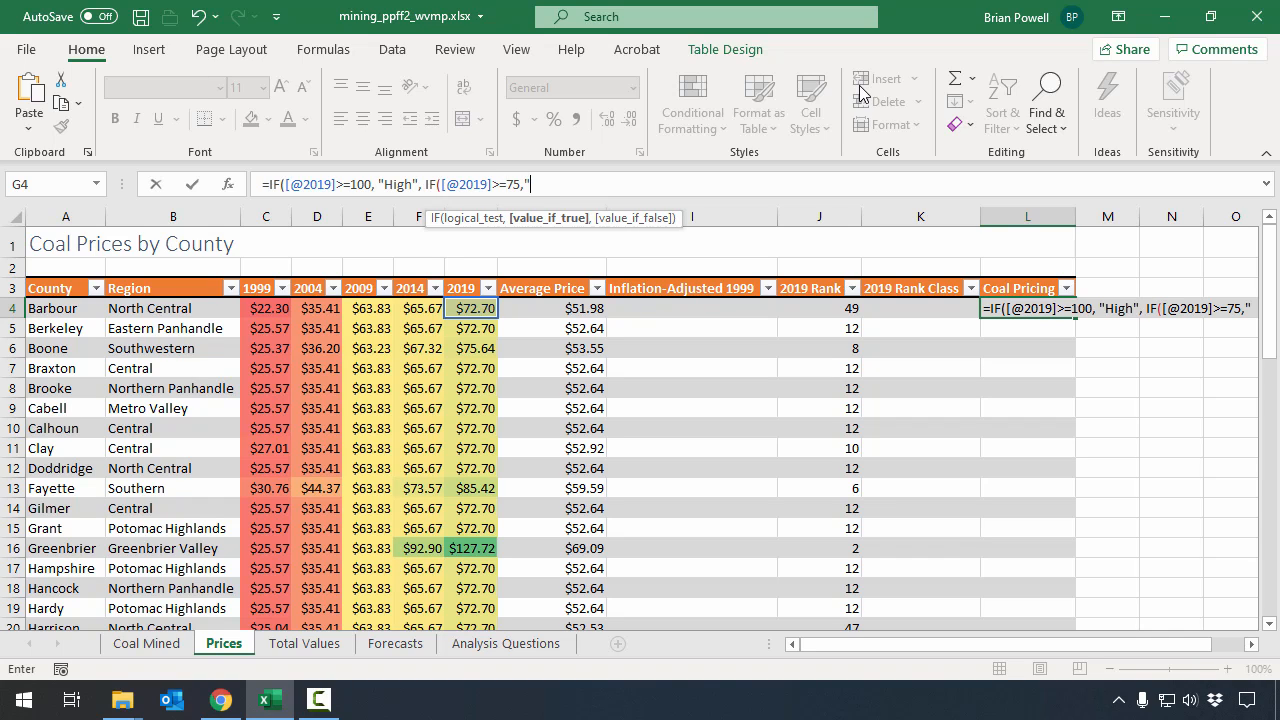
pyautogui.write('Moder')
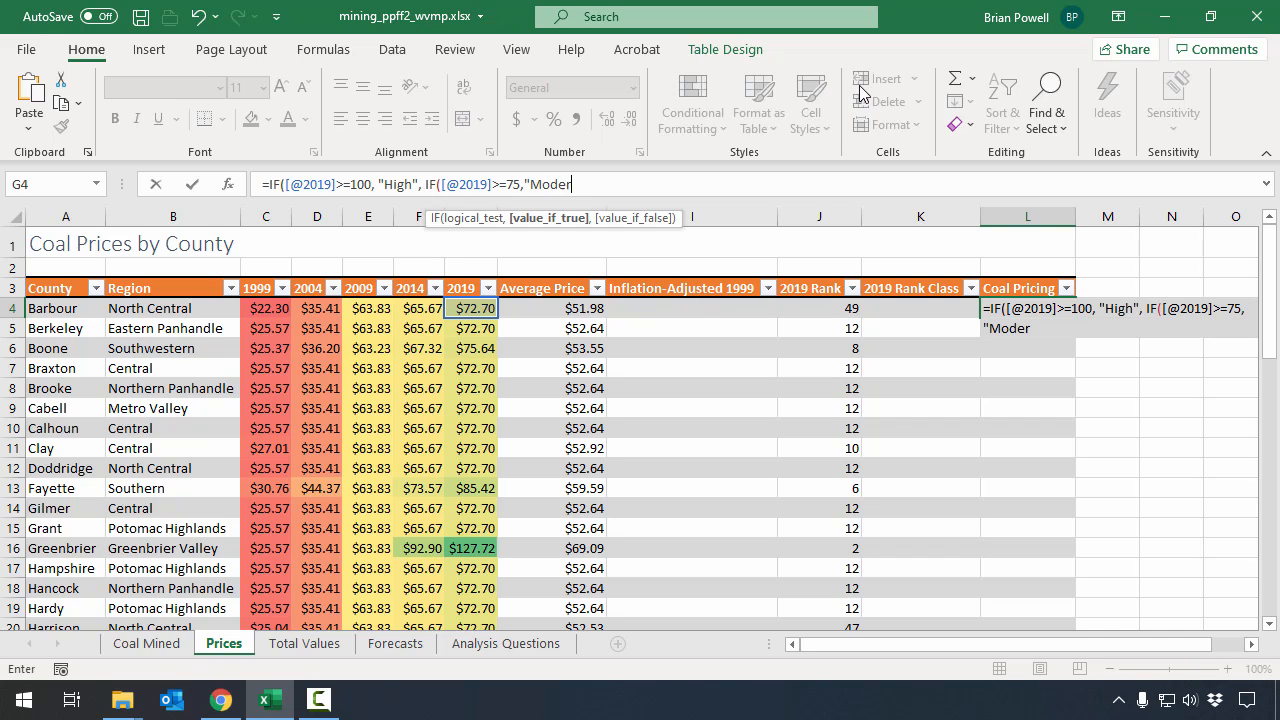
pyautogui.write('ate",')
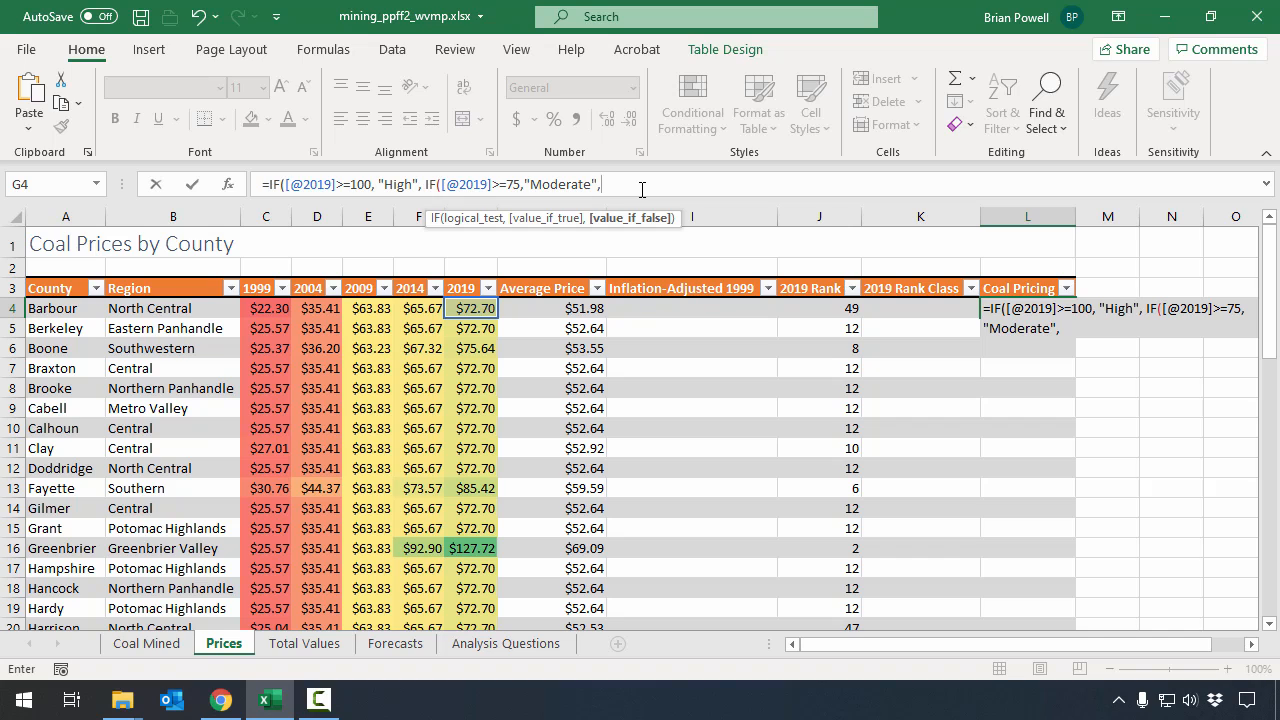
pyautogui.write('"Low")')
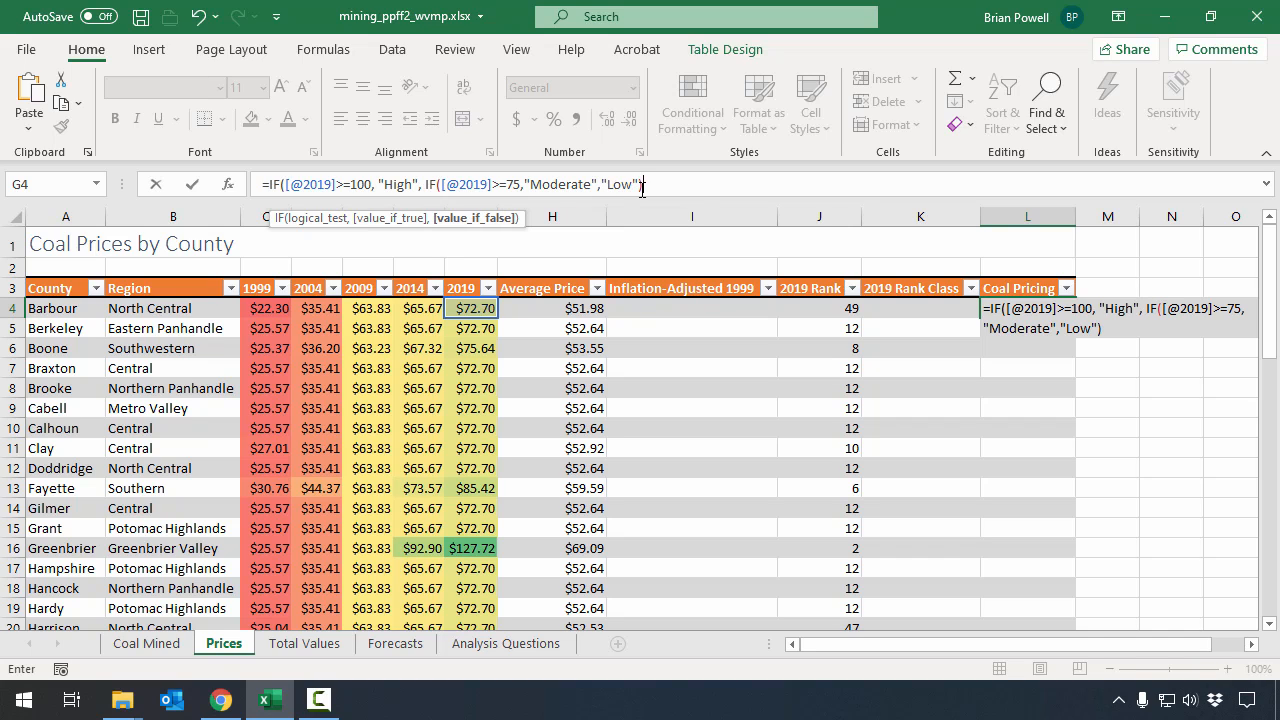
pyautogui.write(')')
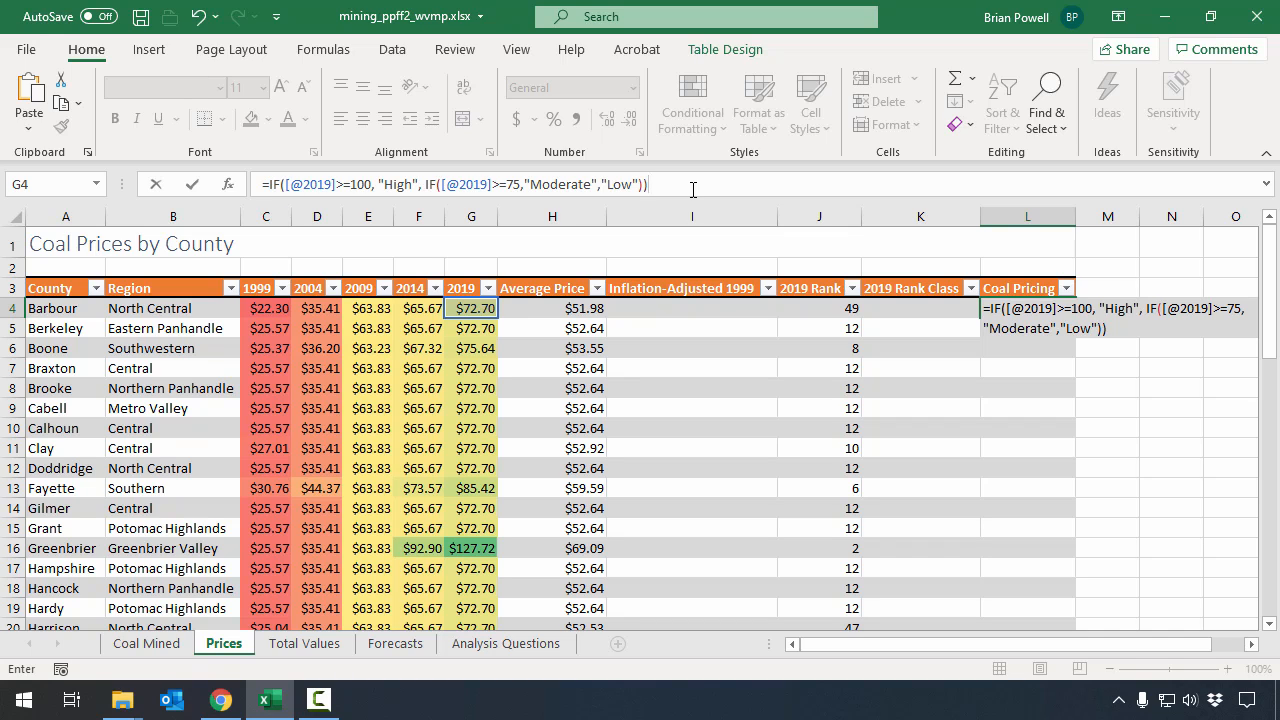
pyautogui.press('Return')
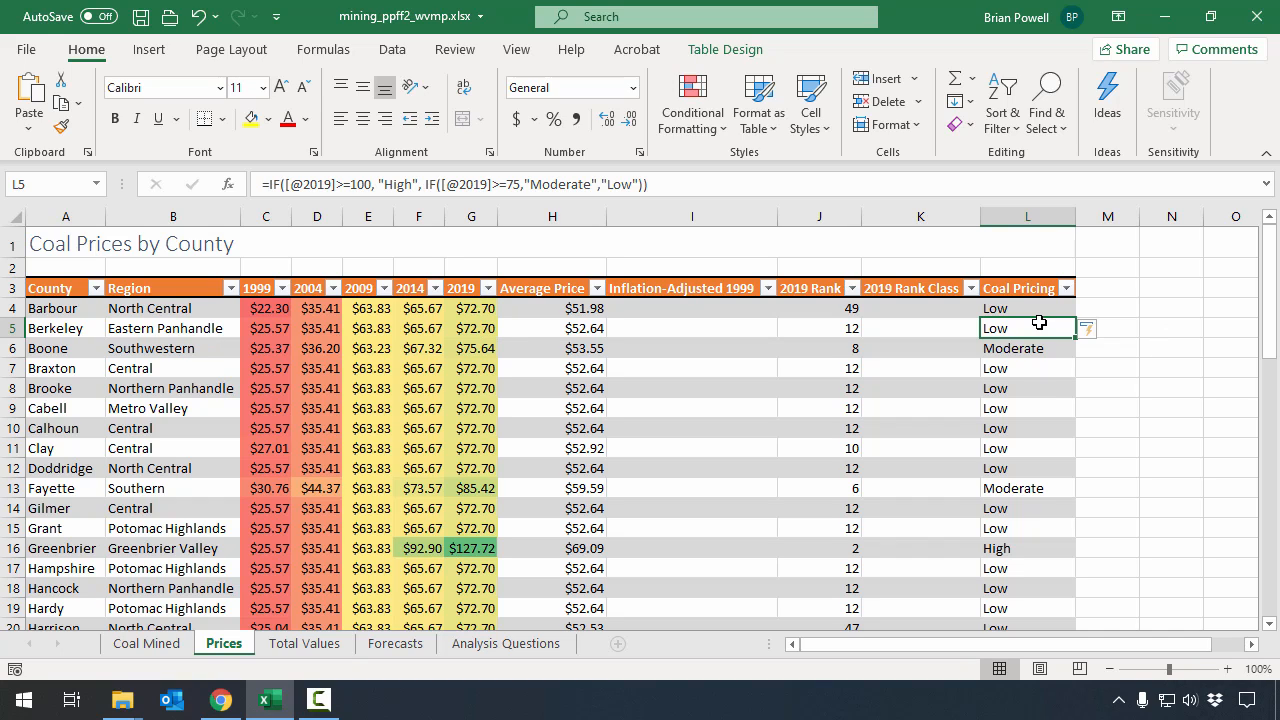
# - Check the Moderate and High results in the Coal Pricing column against each county's 2019 price
pyautogui.click(1038, 348)
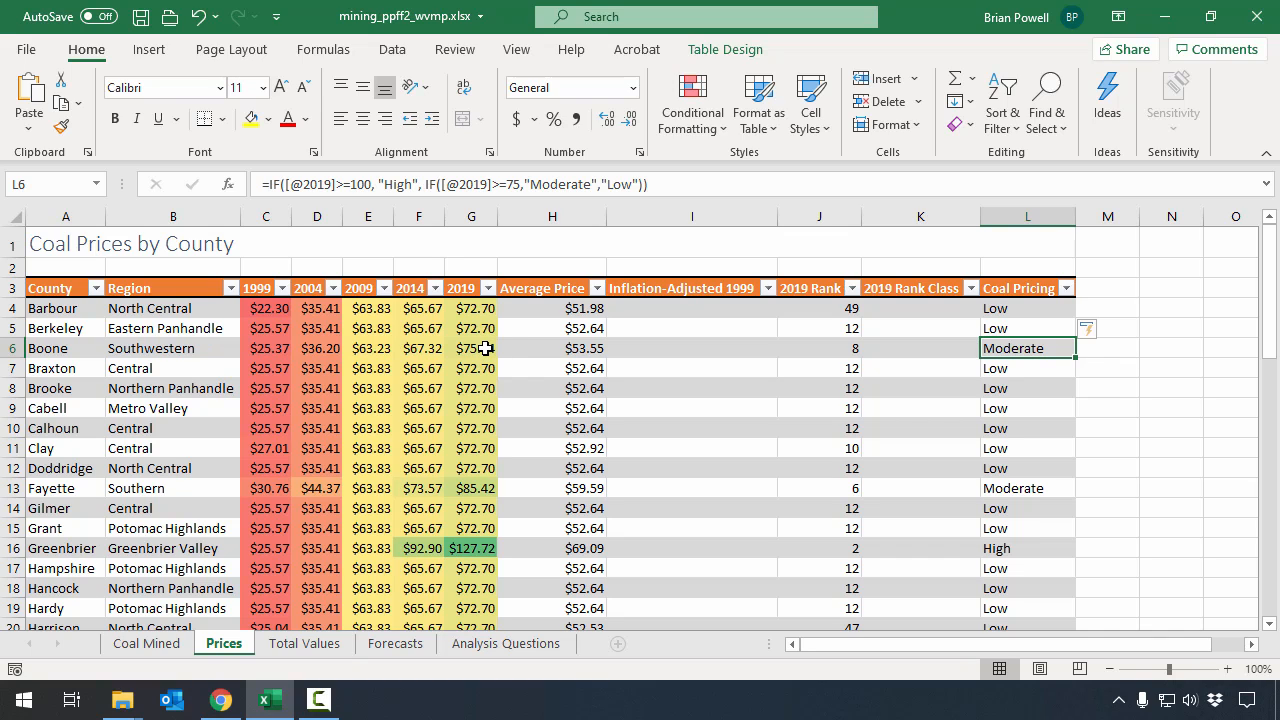
pyautogui.click(1038, 488)
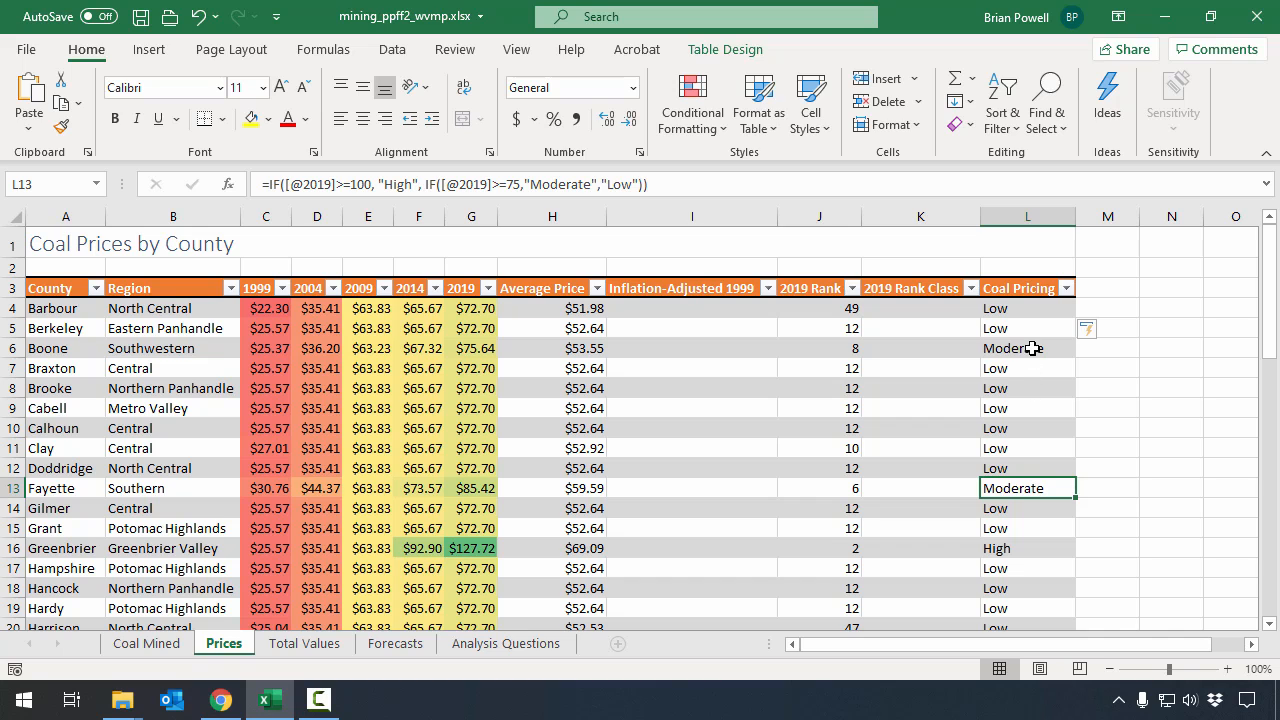
pyautogui.scroll(-3, 1032, 415)
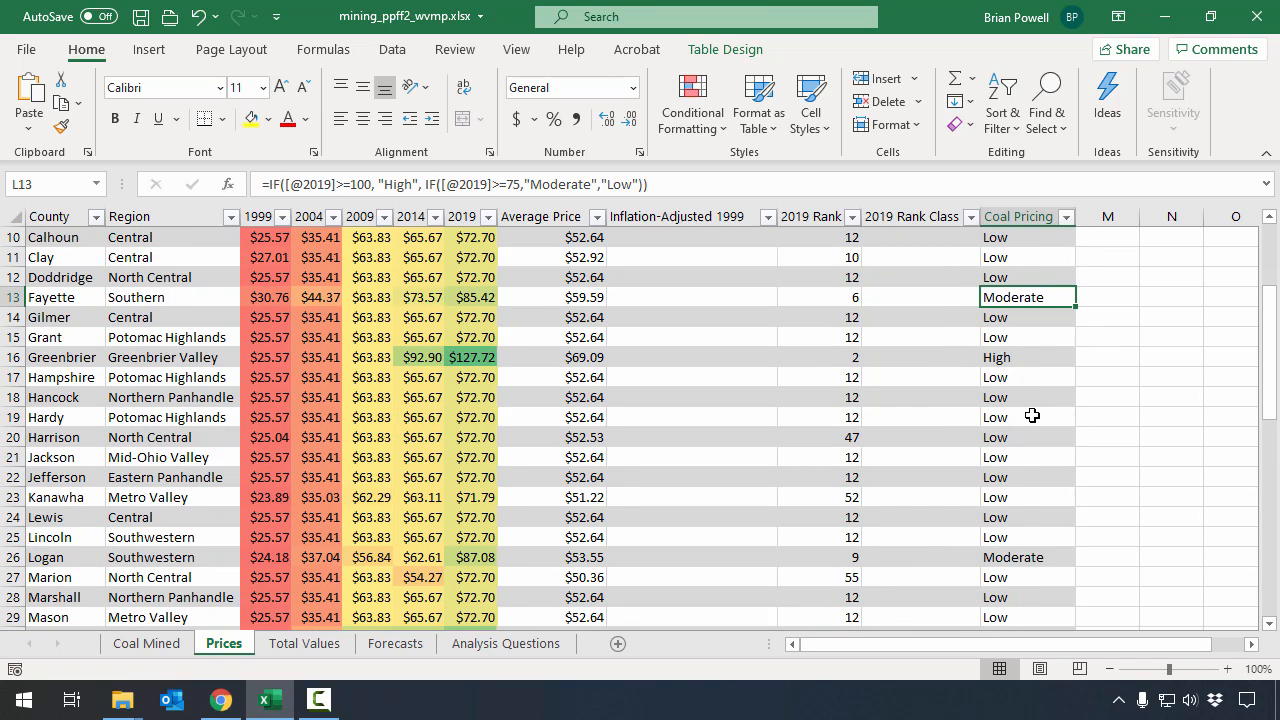
pyautogui.click(1018, 357)
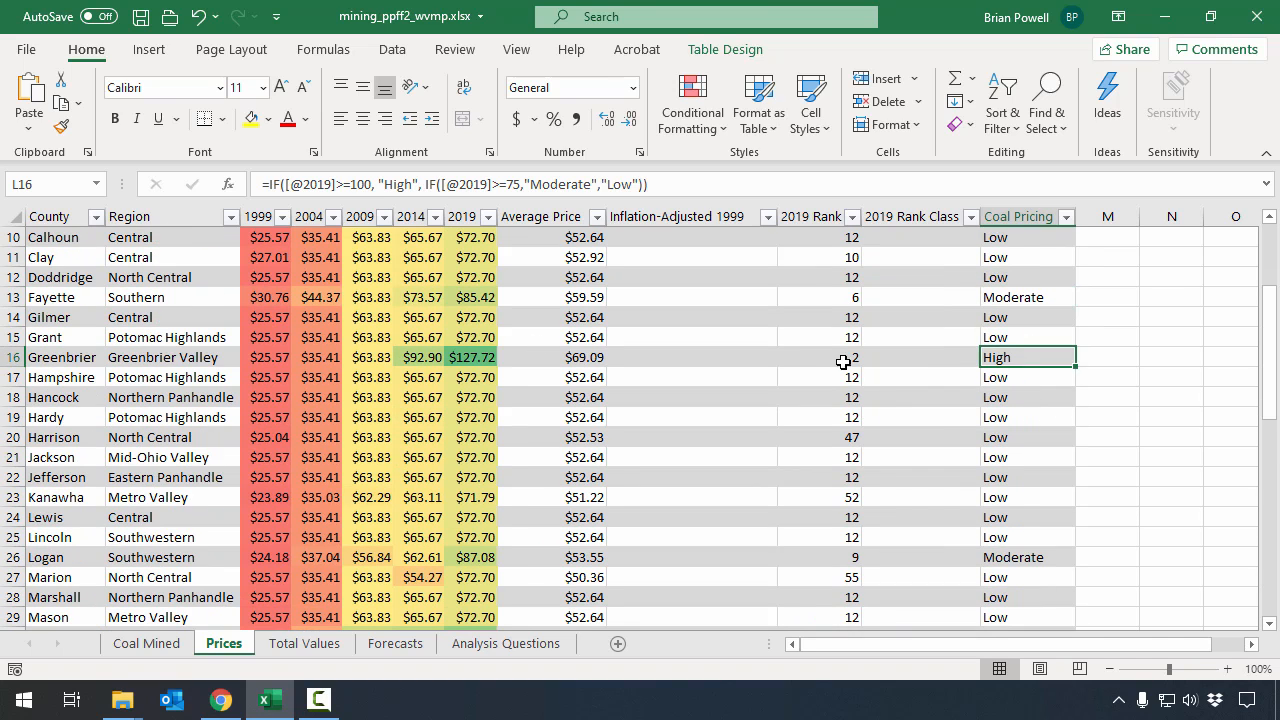
pyautogui.scroll(-5, 466, 366)
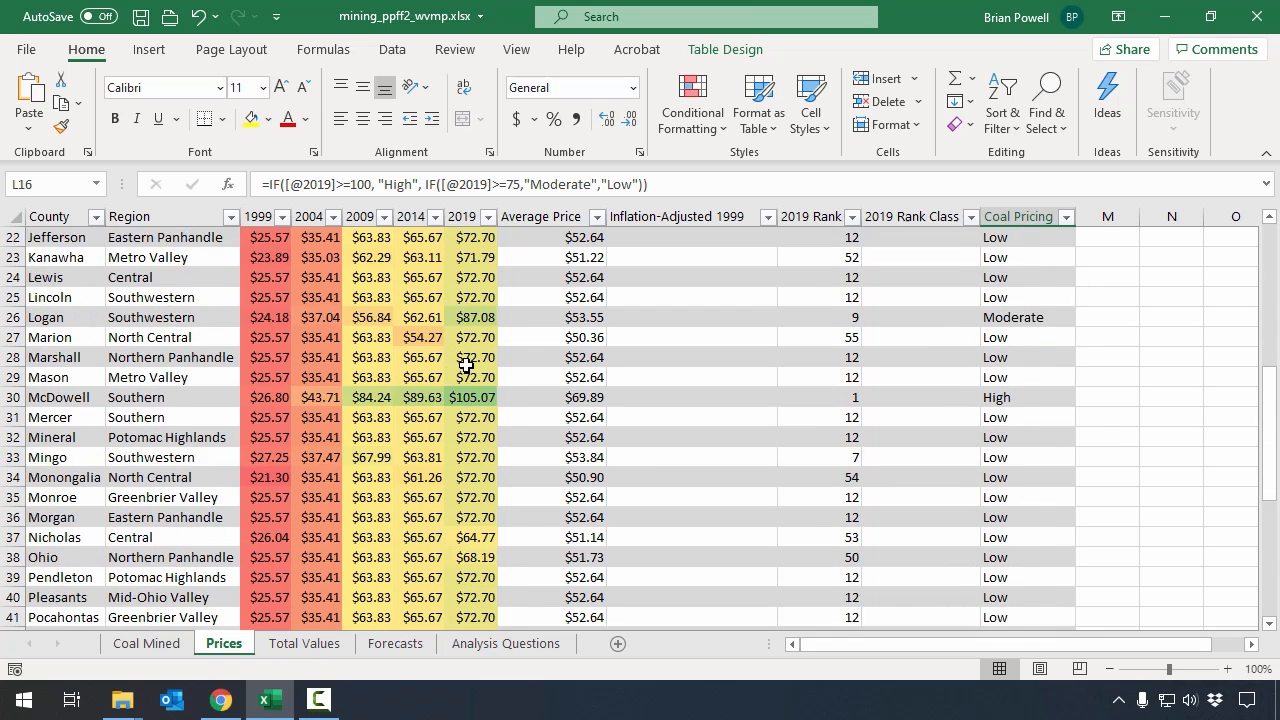
pyautogui.scroll(-2, 466, 366)
pyautogui.scroll(1, 466, 350)
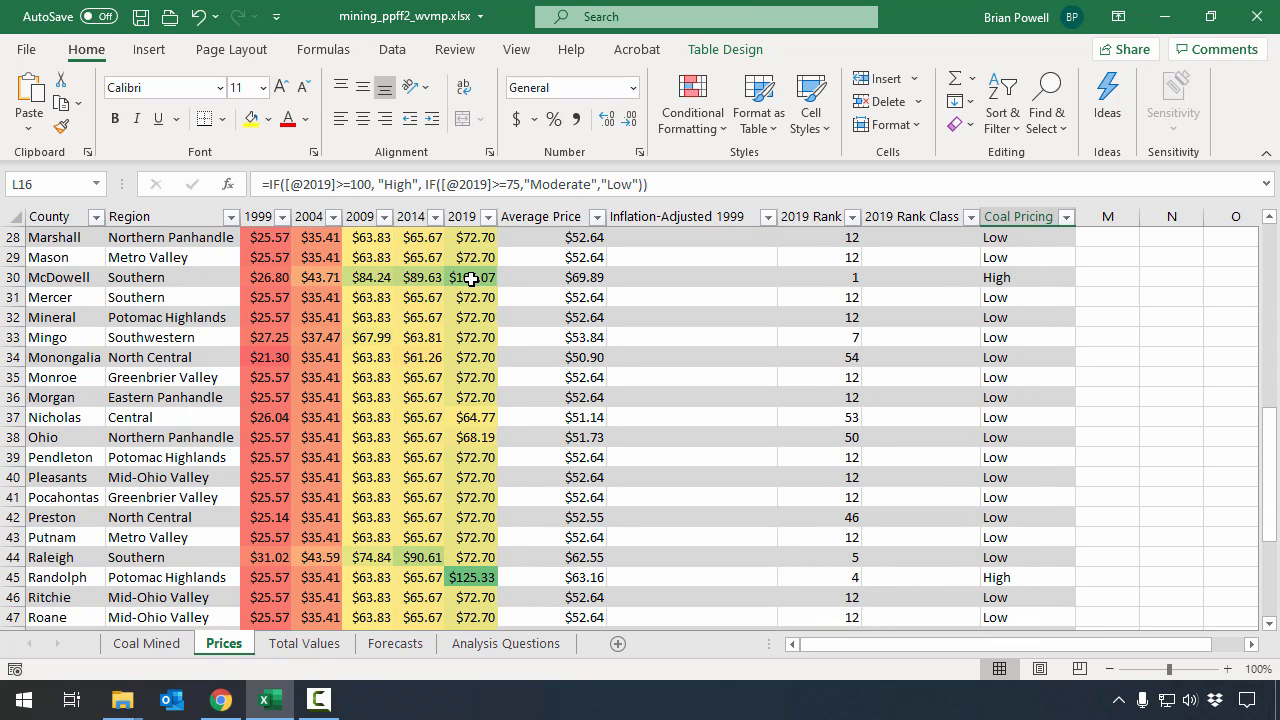
# - Check the remaining High results for McDowell, Randolph and Wyoming against their 2019 prices, and review the formula in L11
pyautogui.click(472, 277)
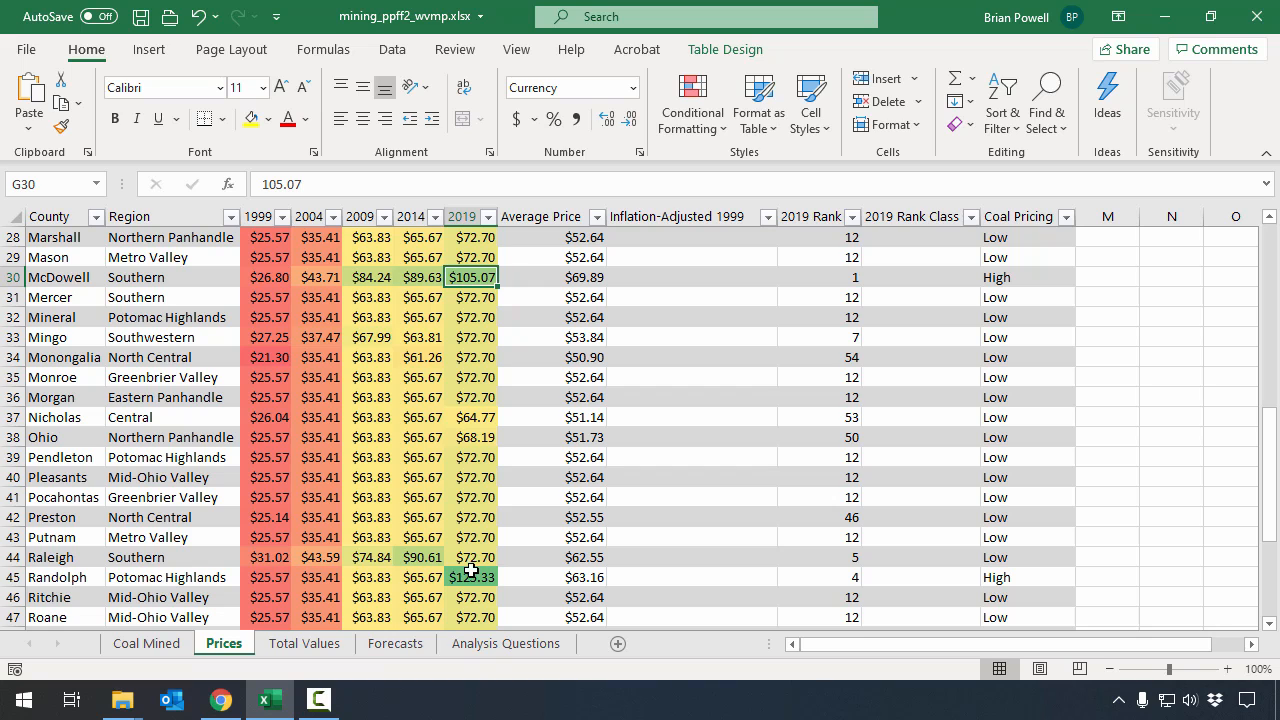
pyautogui.click(471, 577)
pyautogui.scroll(-5, 1032, 545)
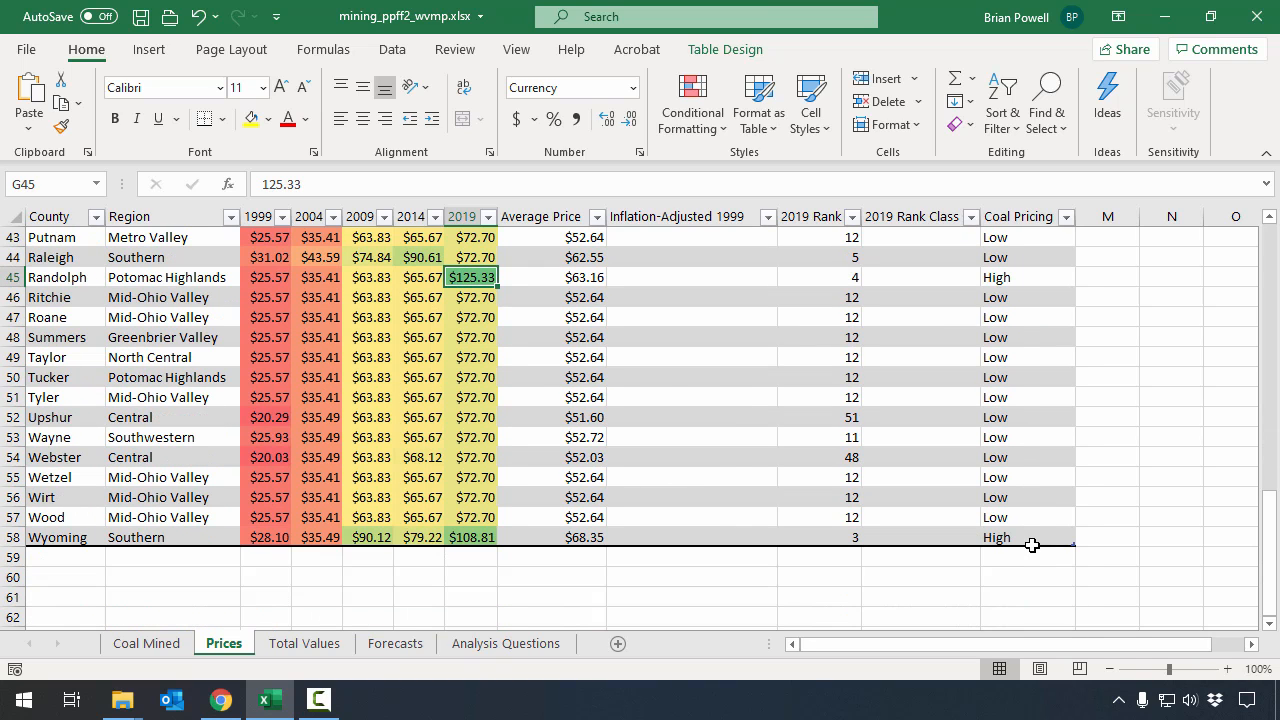
pyautogui.click(473, 541)
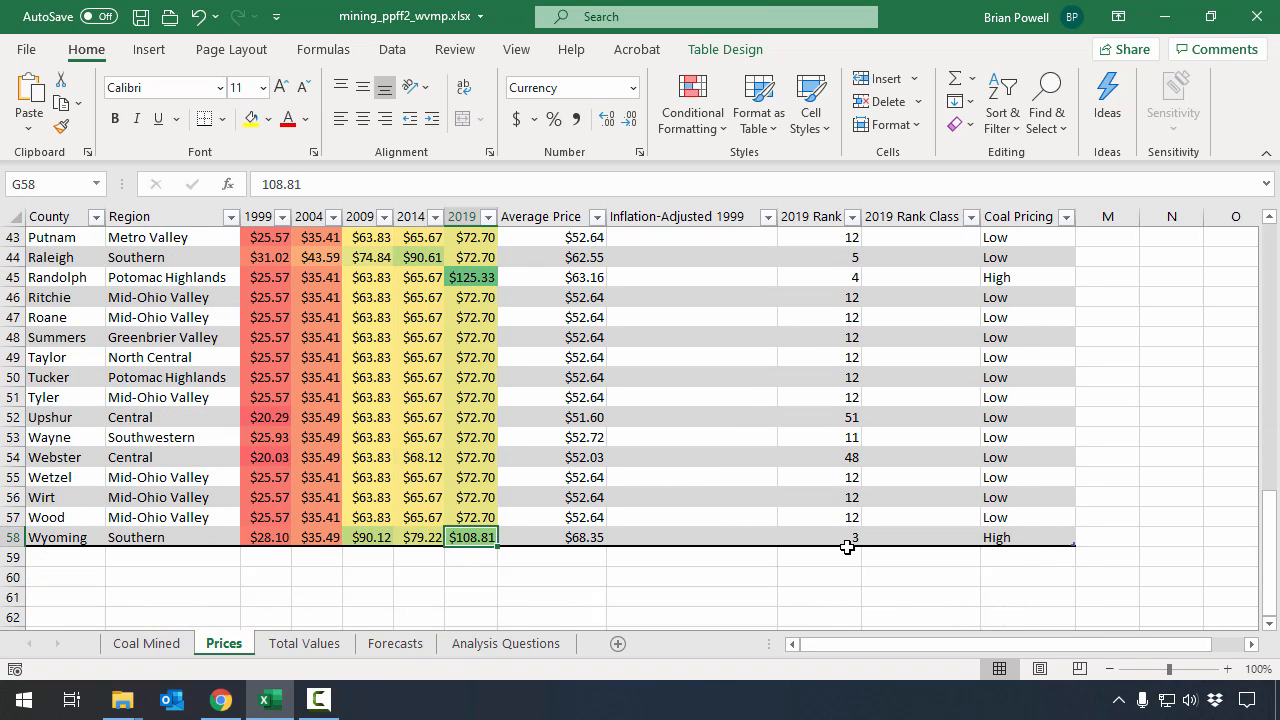
pyautogui.click(1008, 538)
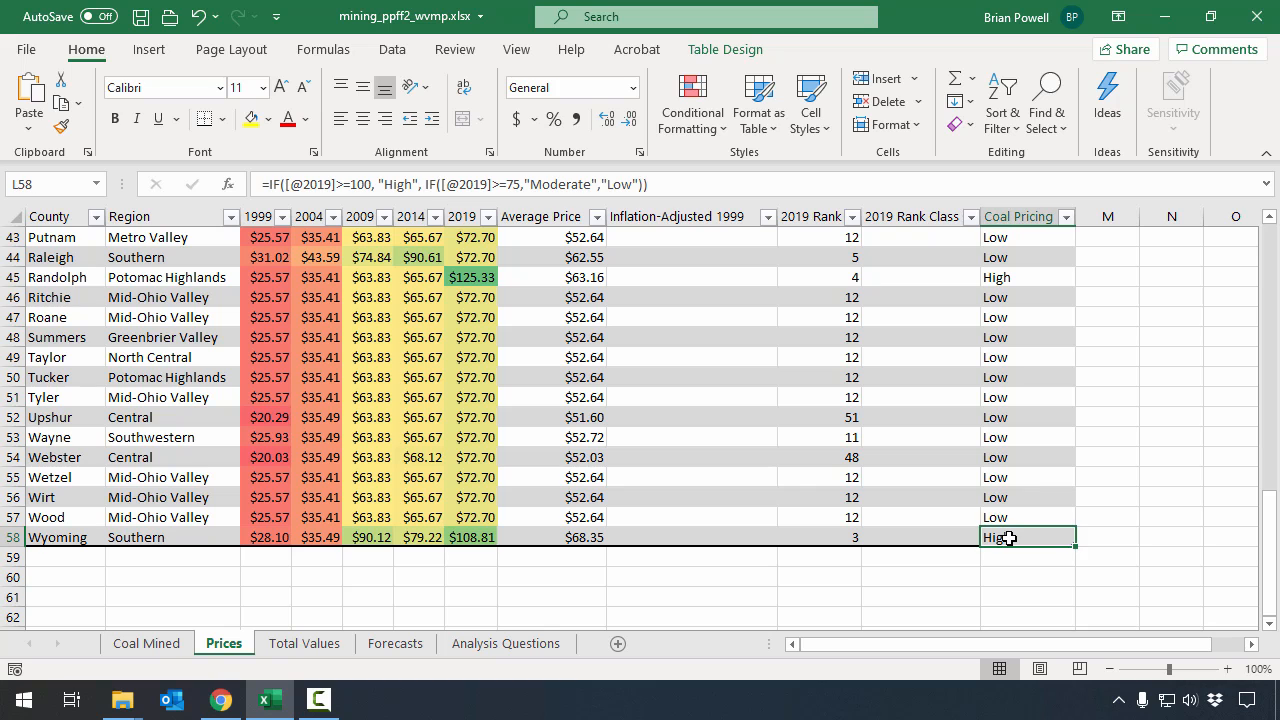
pyautogui.scroll(14, 1005, 467)
pyautogui.click(1013, 451)
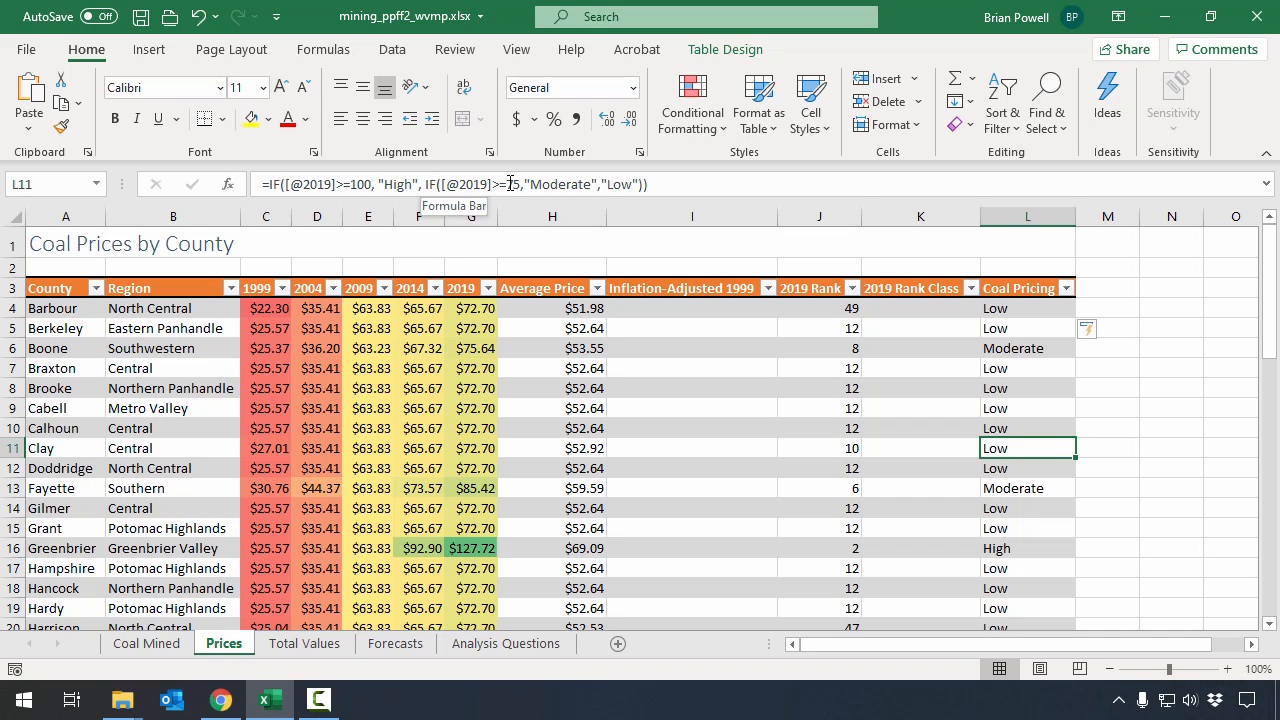
# - Begin an IF formula in K4 of the 2019 Rank Class column that tests [@[2019 Rank]]<=18 and returns "Top Third" when true
pyautogui.click(940, 307)
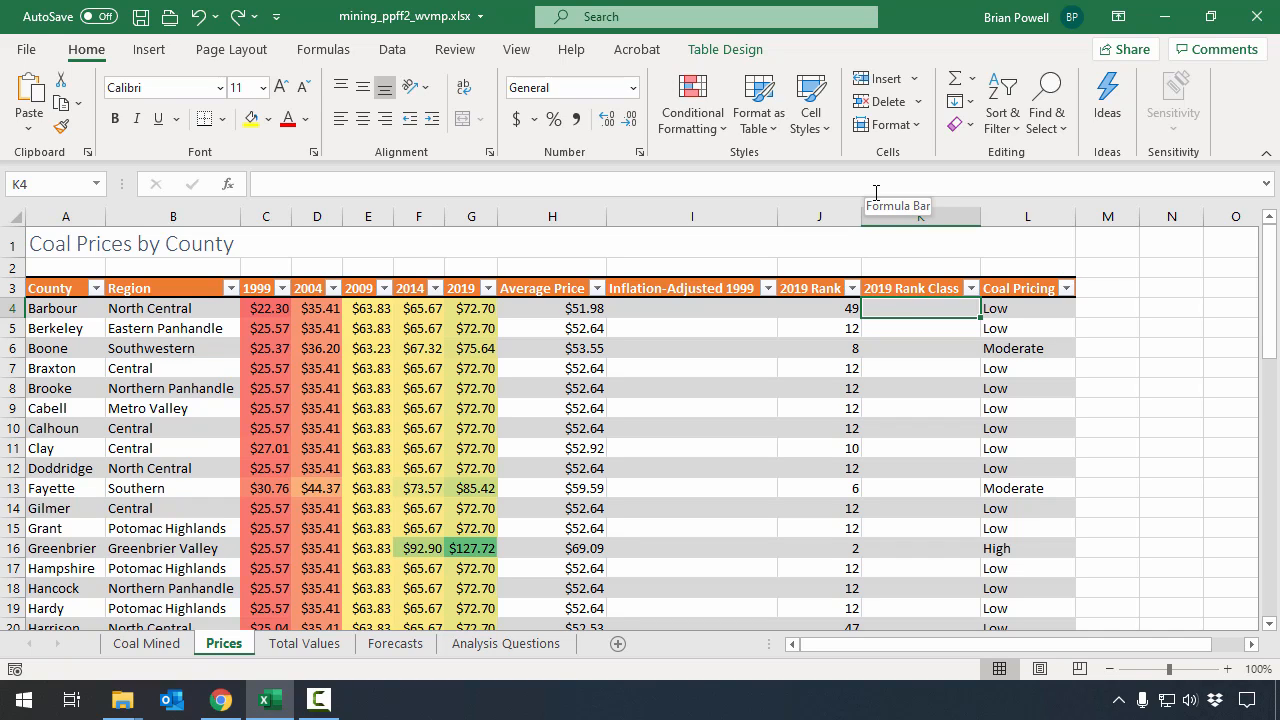
pyautogui.write('=')
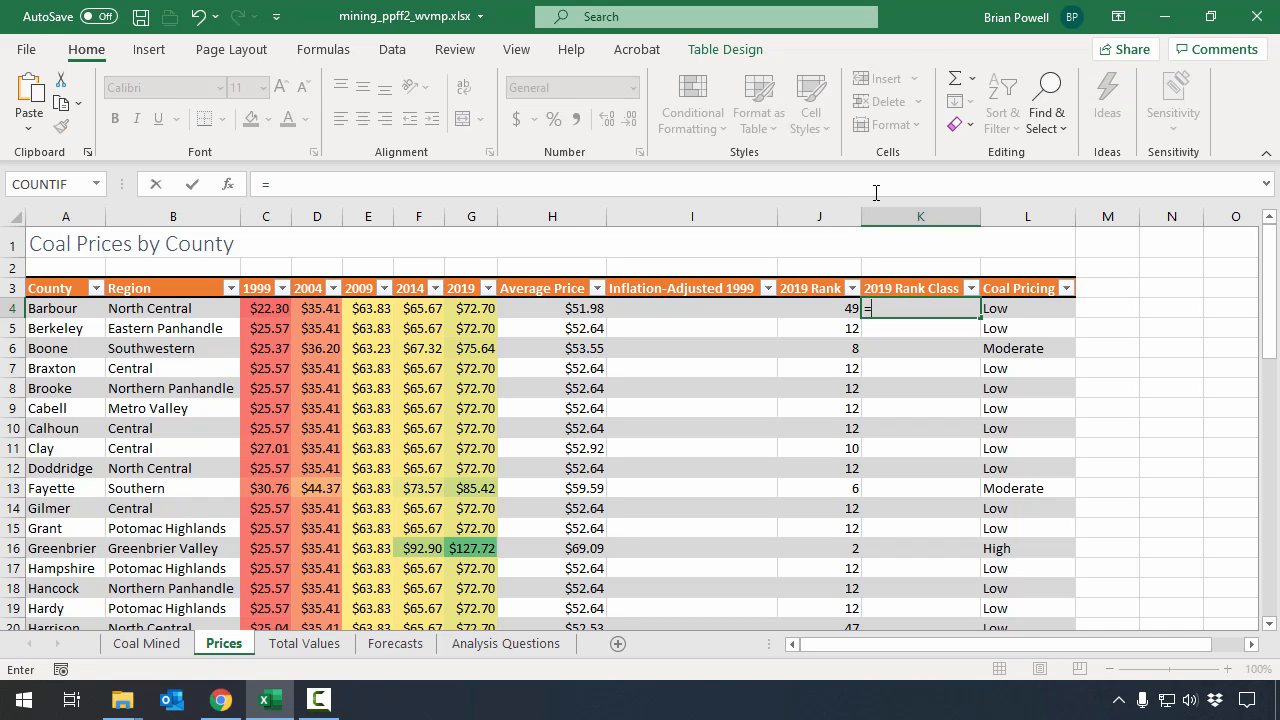
pyautogui.write('IF(')
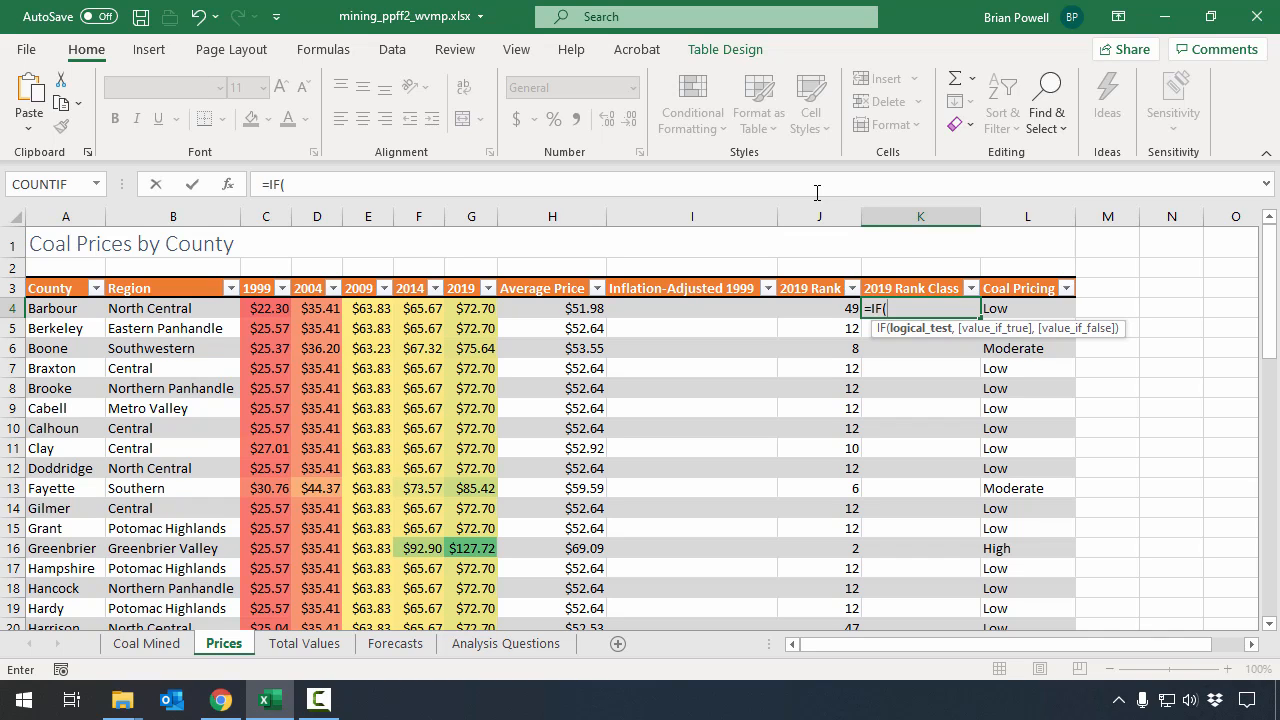
pyautogui.click(806, 310)
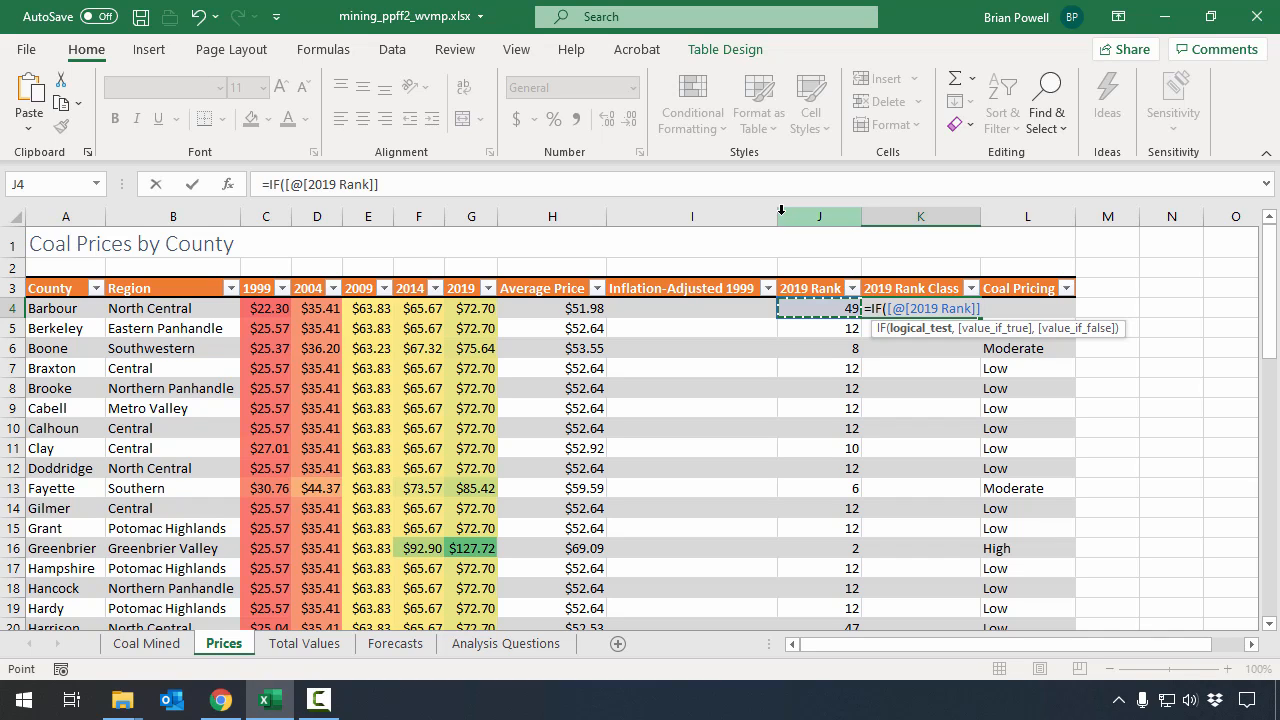
pyautogui.write('<=18')
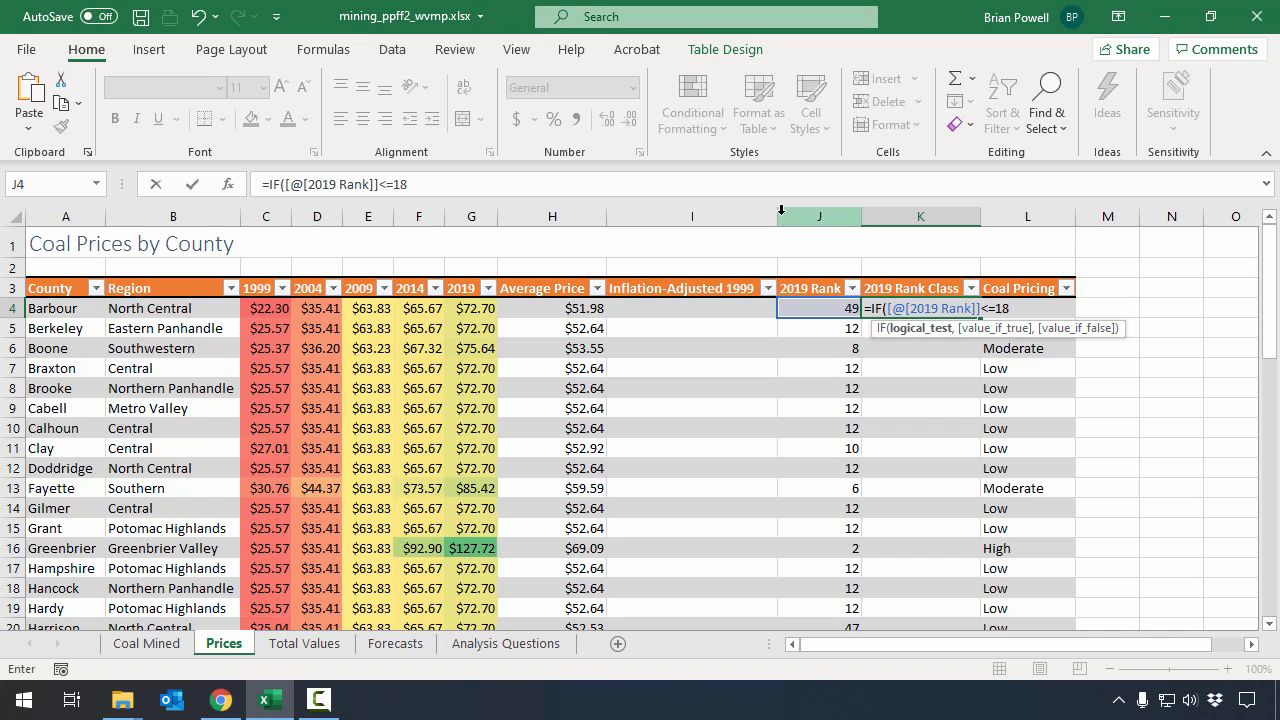
pyautogui.write(',')
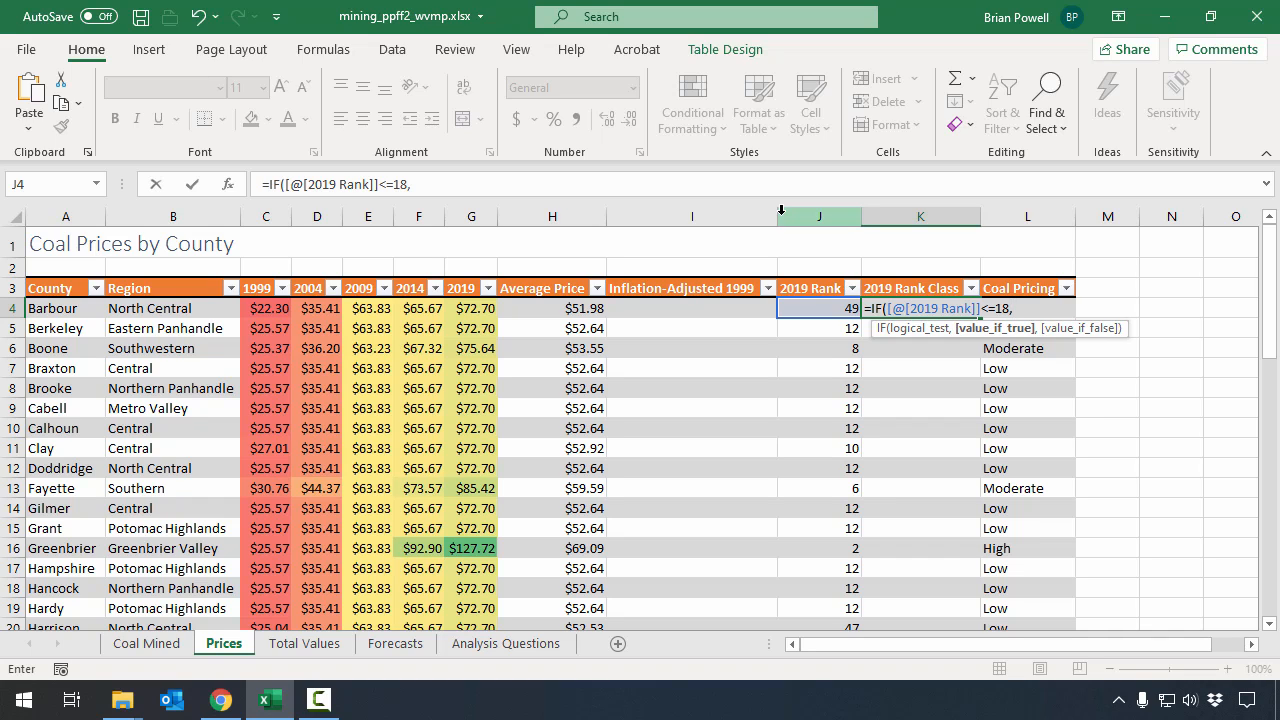
pyautogui.write('"Top Third")')
pyautogui.press('BackSpace')
pyautogui.write(',')
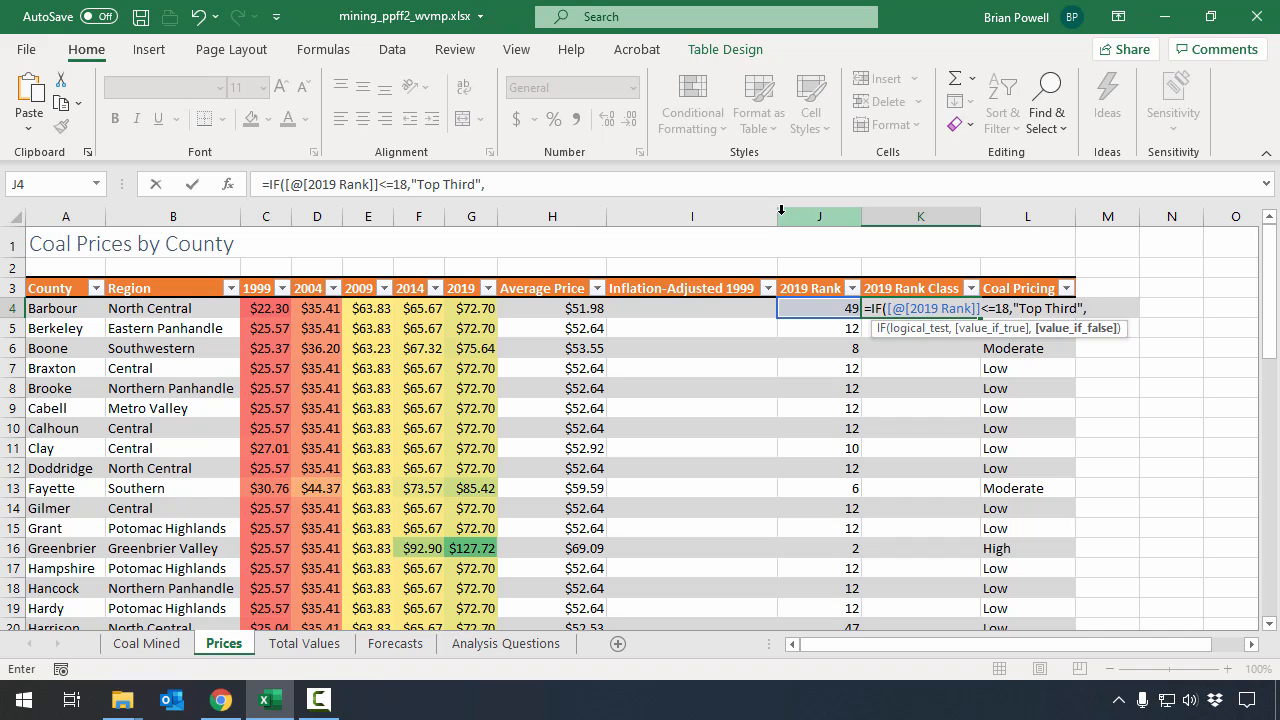
# - Complete the K4 formula with the nested IF([@[2019 Rank]]<=37,"Middle Third","Bottom Third") as its false value
pyautogui.write('IF')
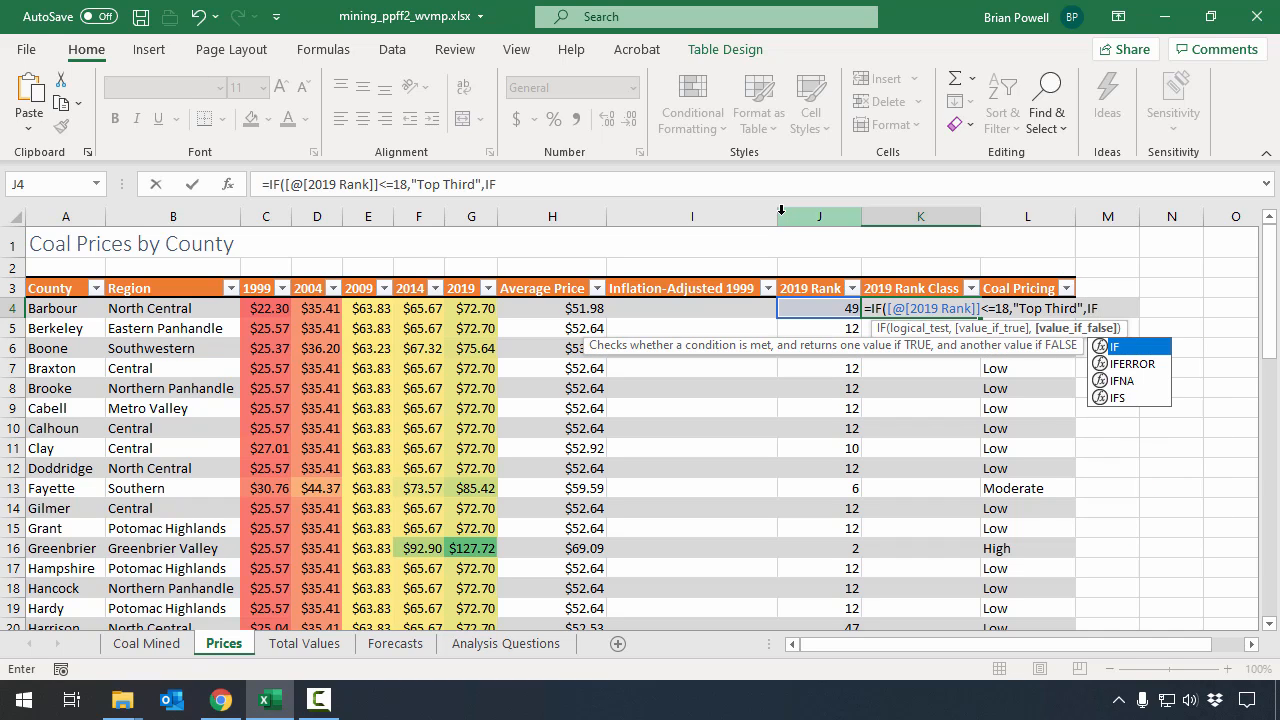
pyautogui.write('(')
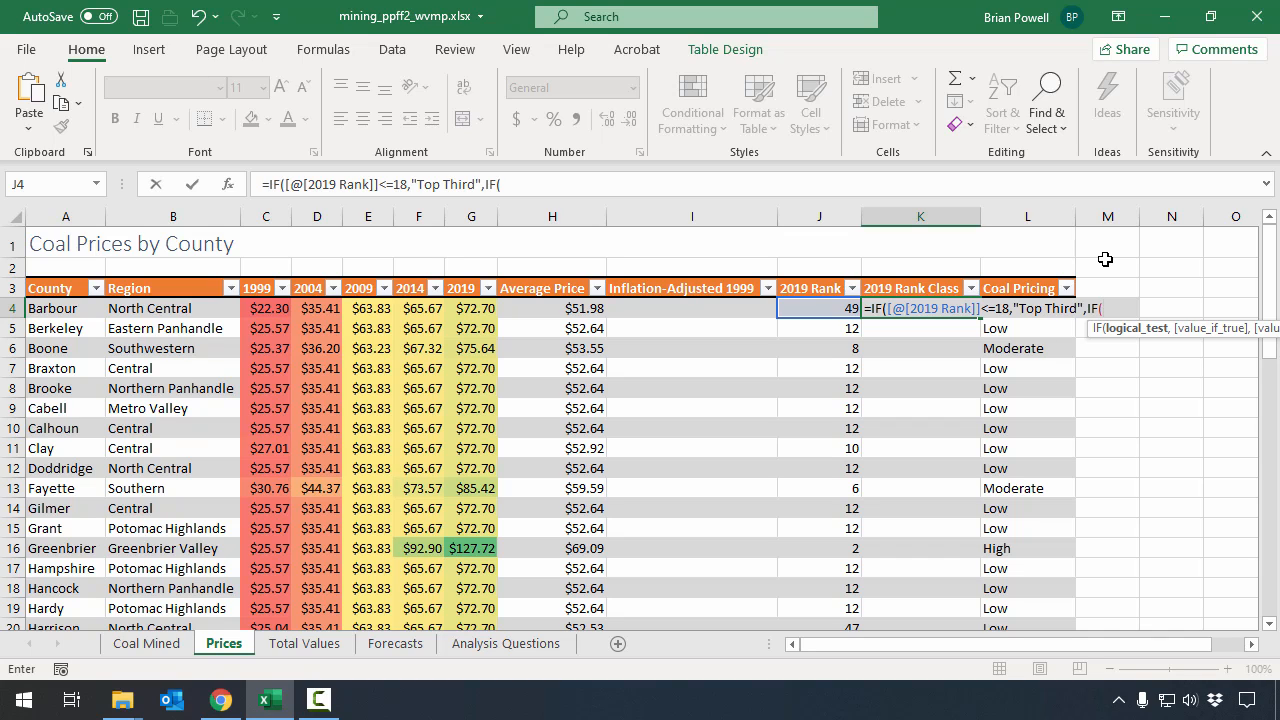
pyautogui.click(796, 305)
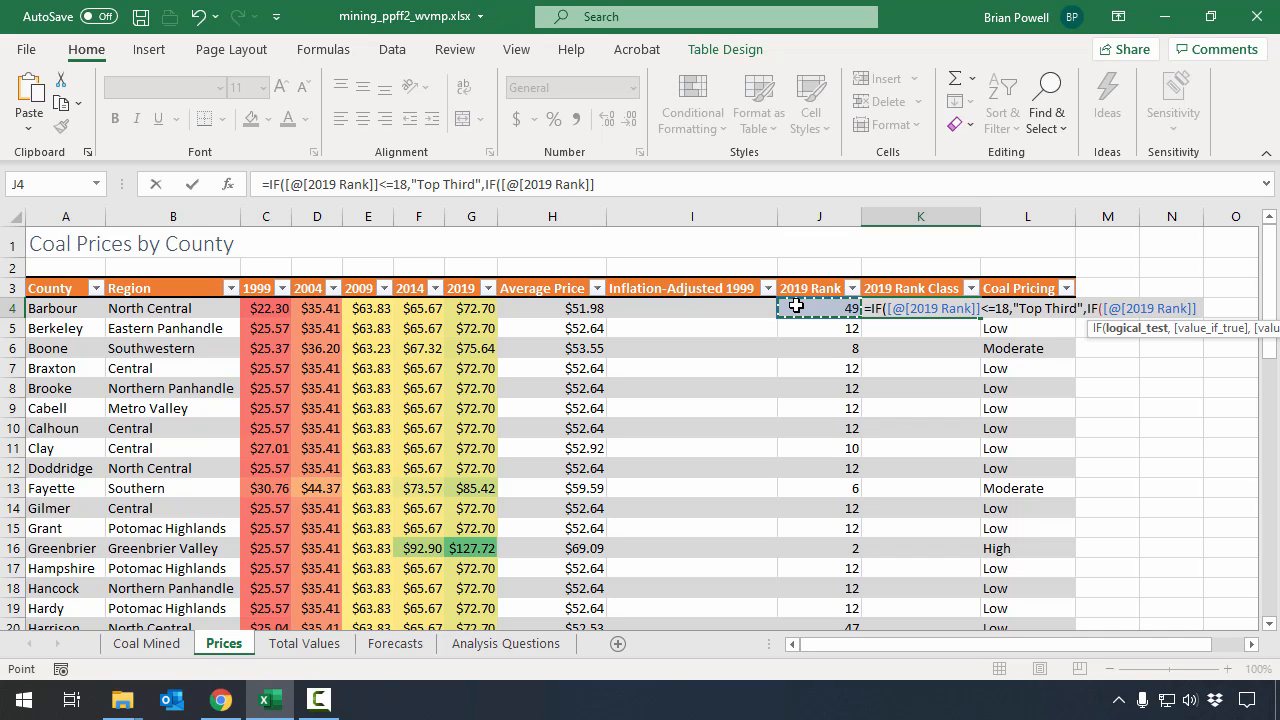
pyautogui.write('<')
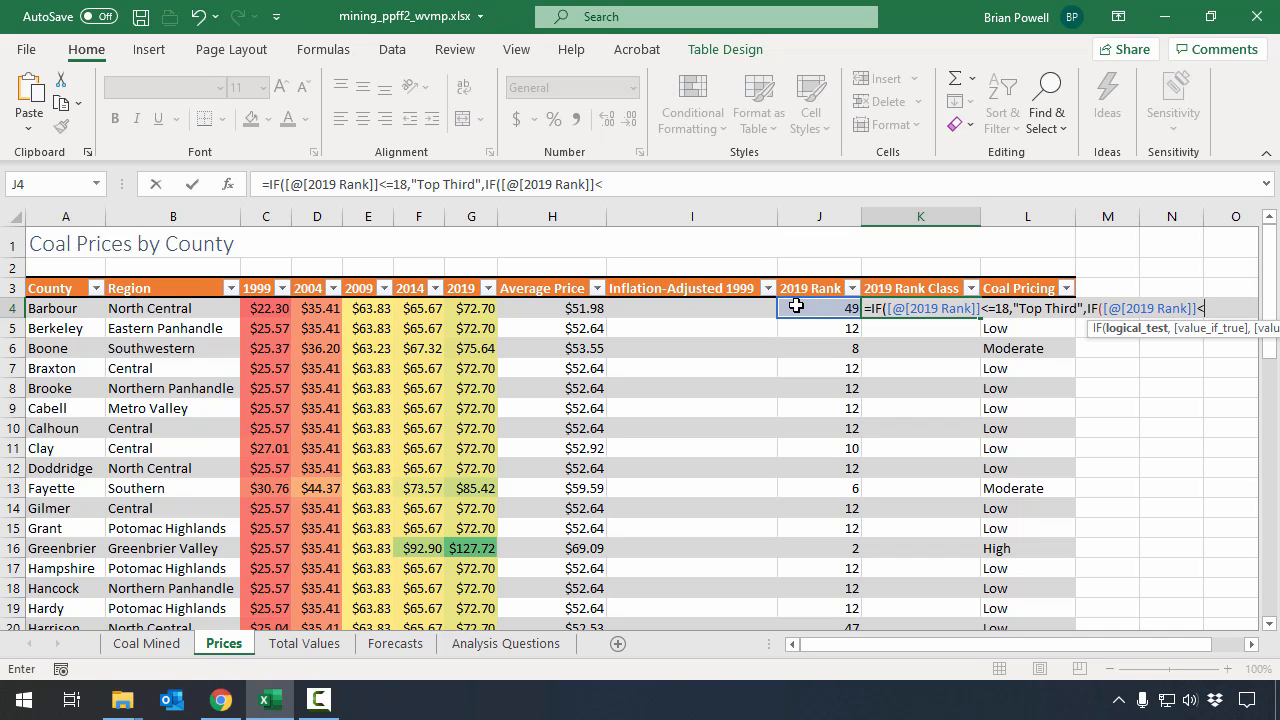
pyautogui.write('=37,"')
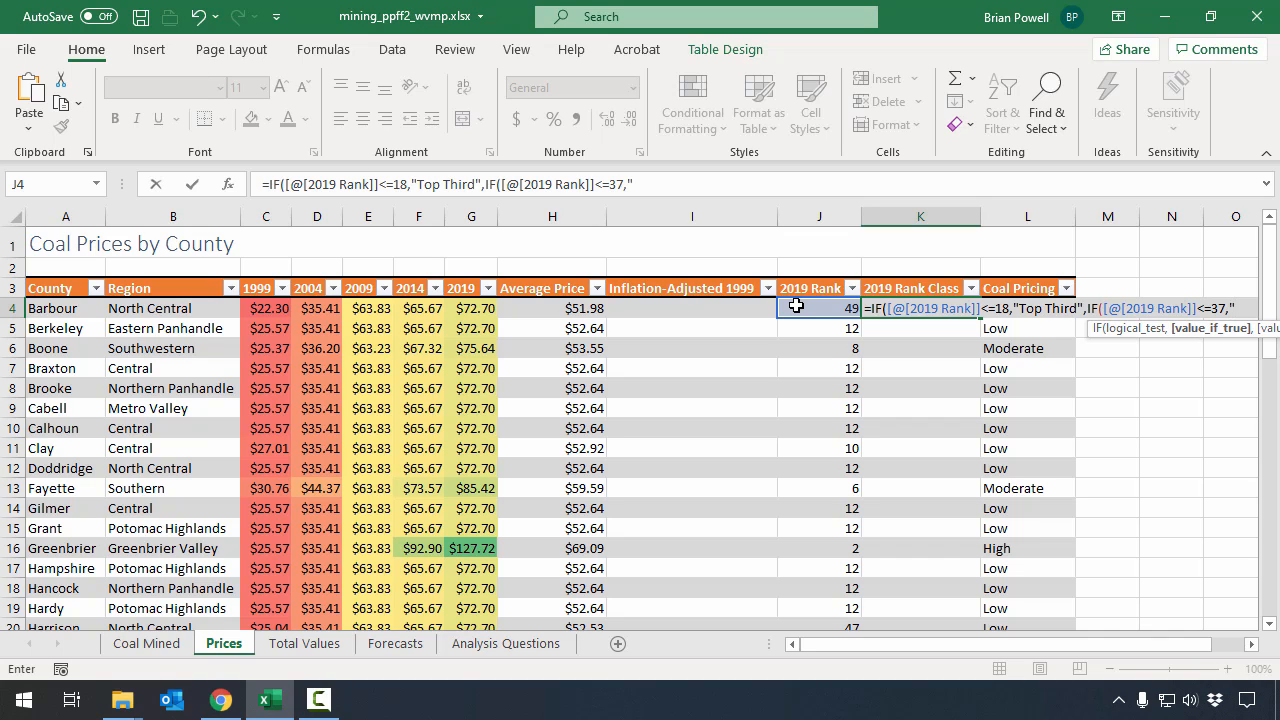
pyautogui.write('Middl')
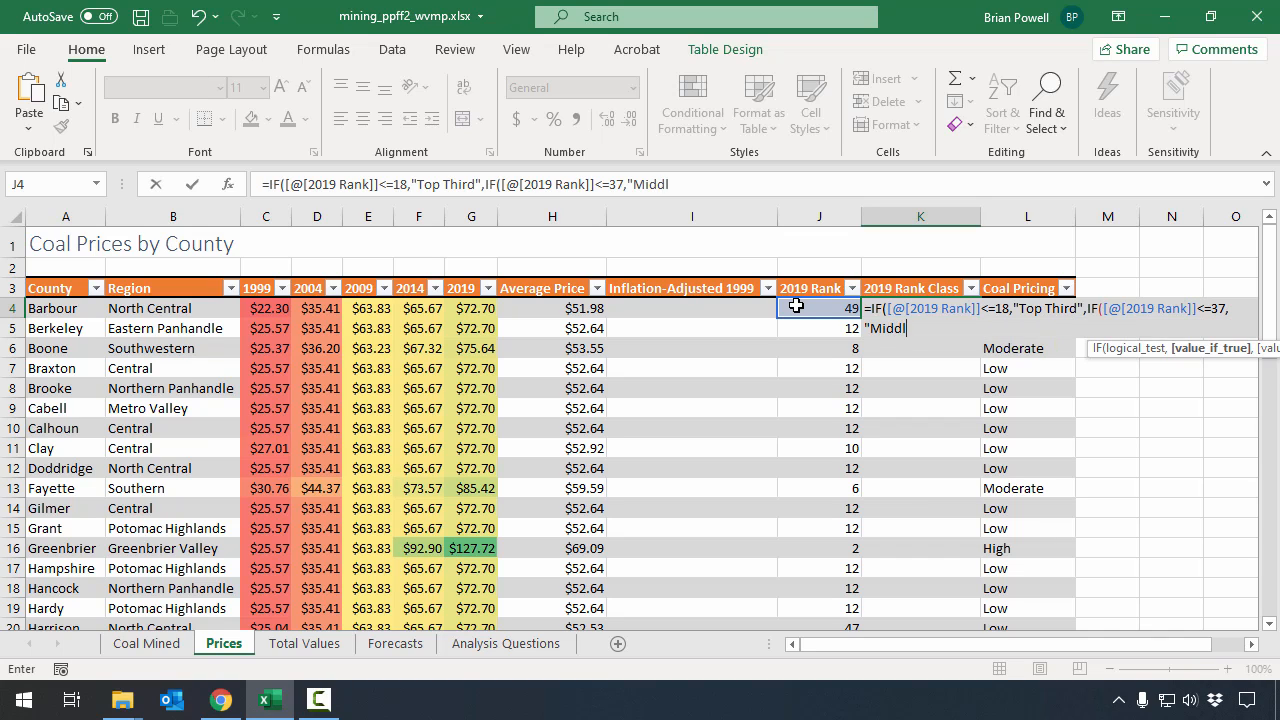
pyautogui.write('e Third",')
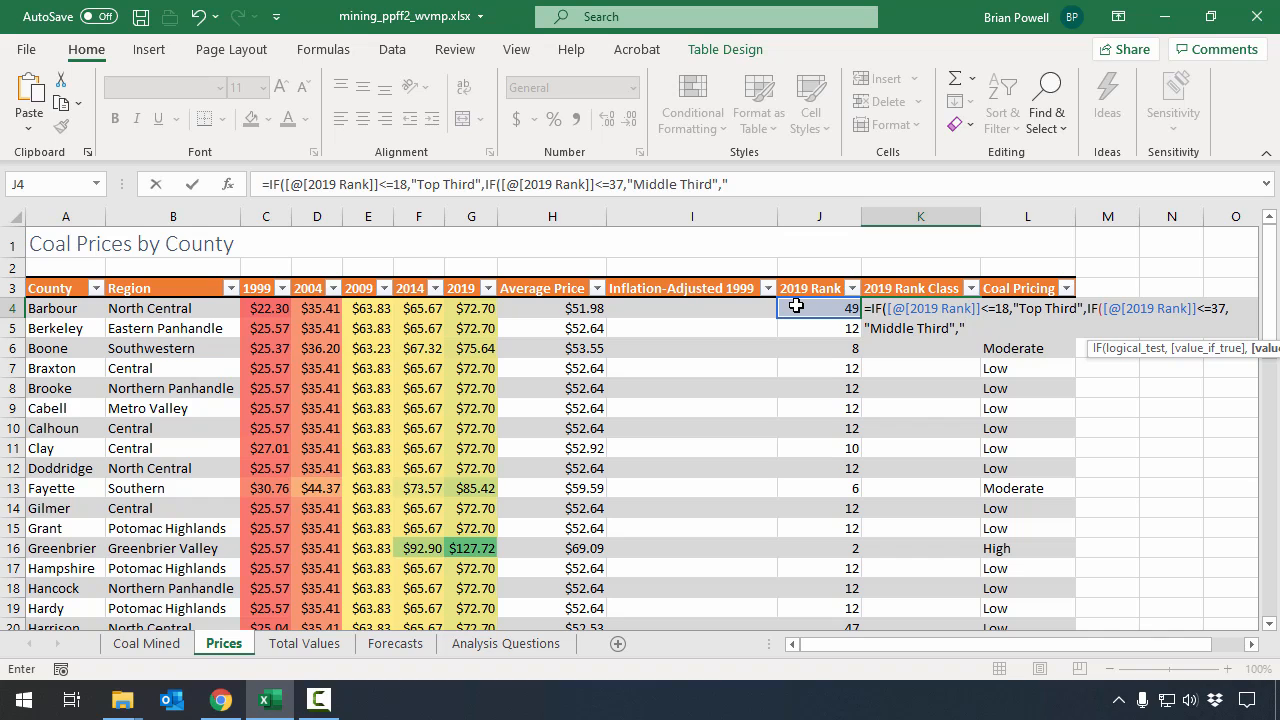
pyautogui.write('"Bottom Thuird')
pyautogui.press('BackSpace')
pyautogui.press('BackSpace')
pyautogui.press('BackSpace')
pyautogui.press('BackSpace')
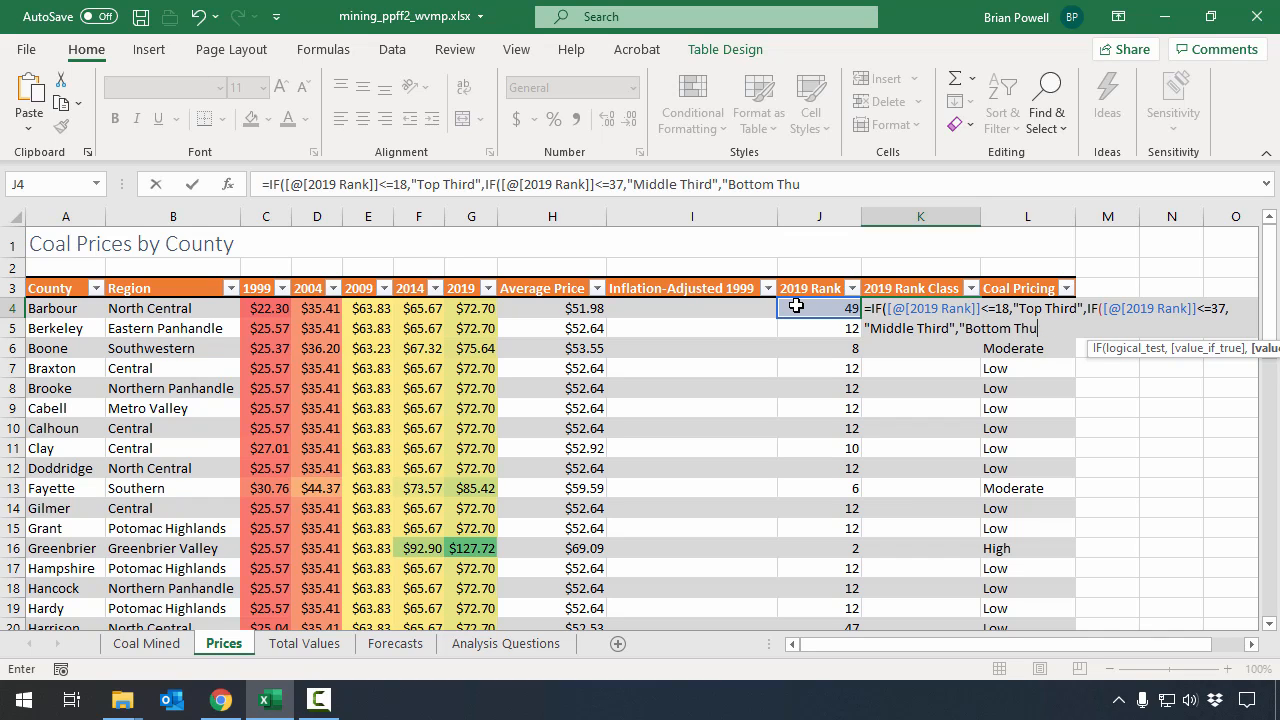
pyautogui.write('ird"))')
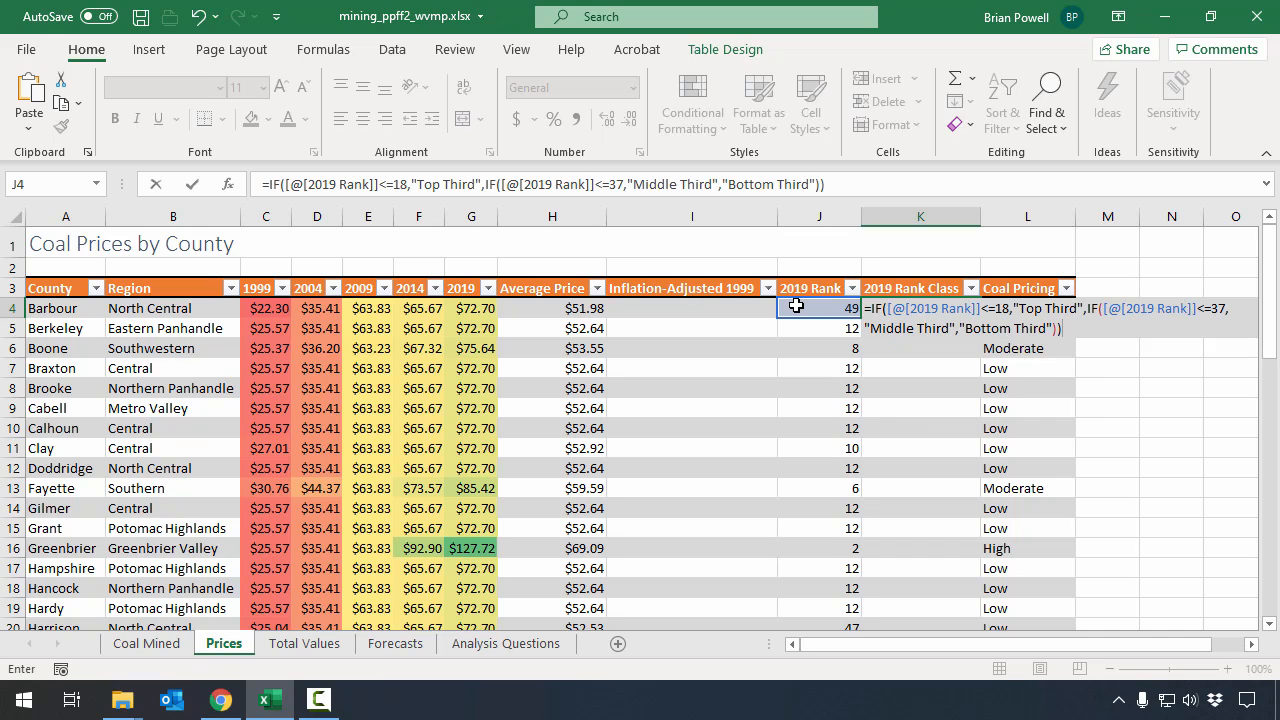
pyautogui.press('Return')
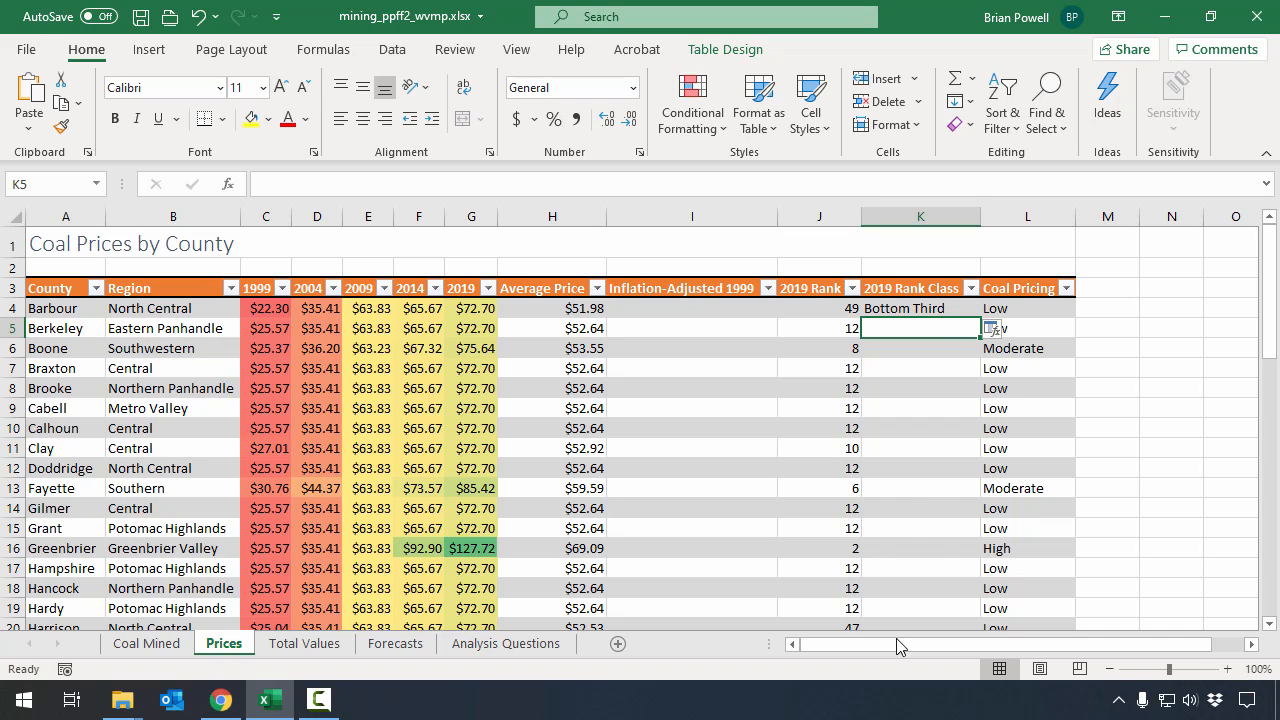
# - Copy the K4 formula down the 2019 Rank Class column to the last county in row 58
pyautogui.click(950, 308)
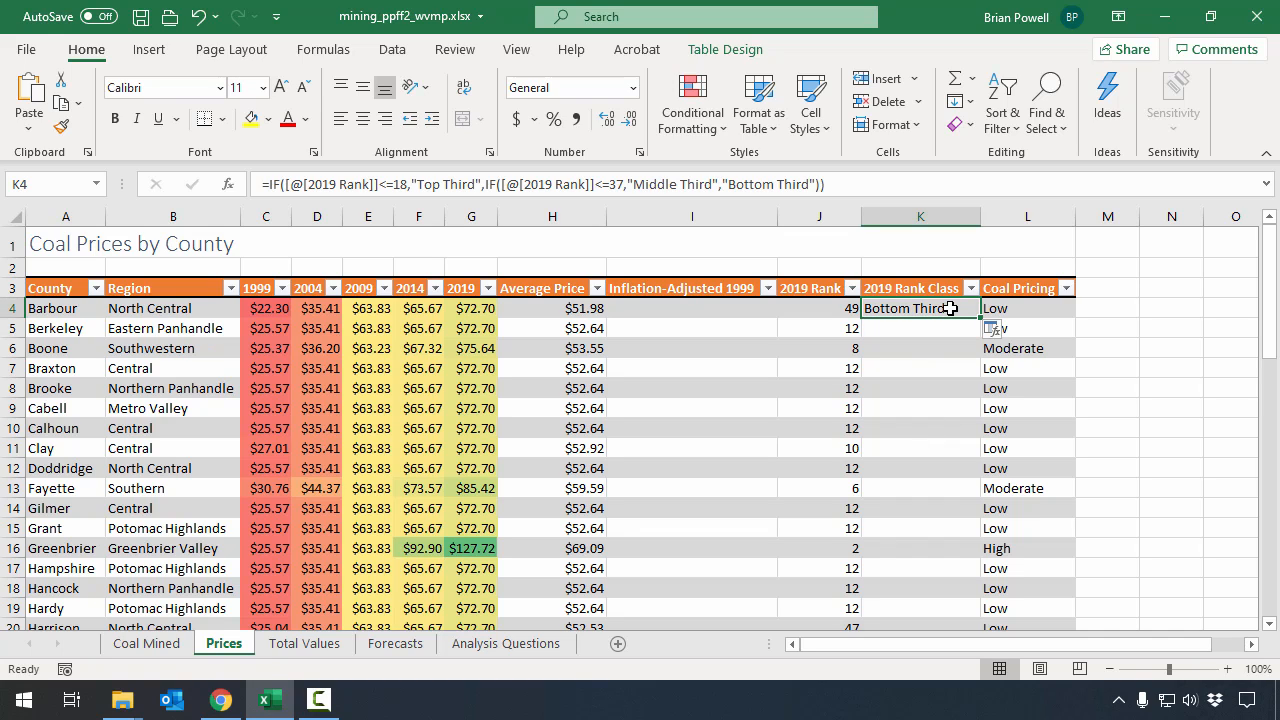
pyautogui.hotkey('ctrl', 'c')
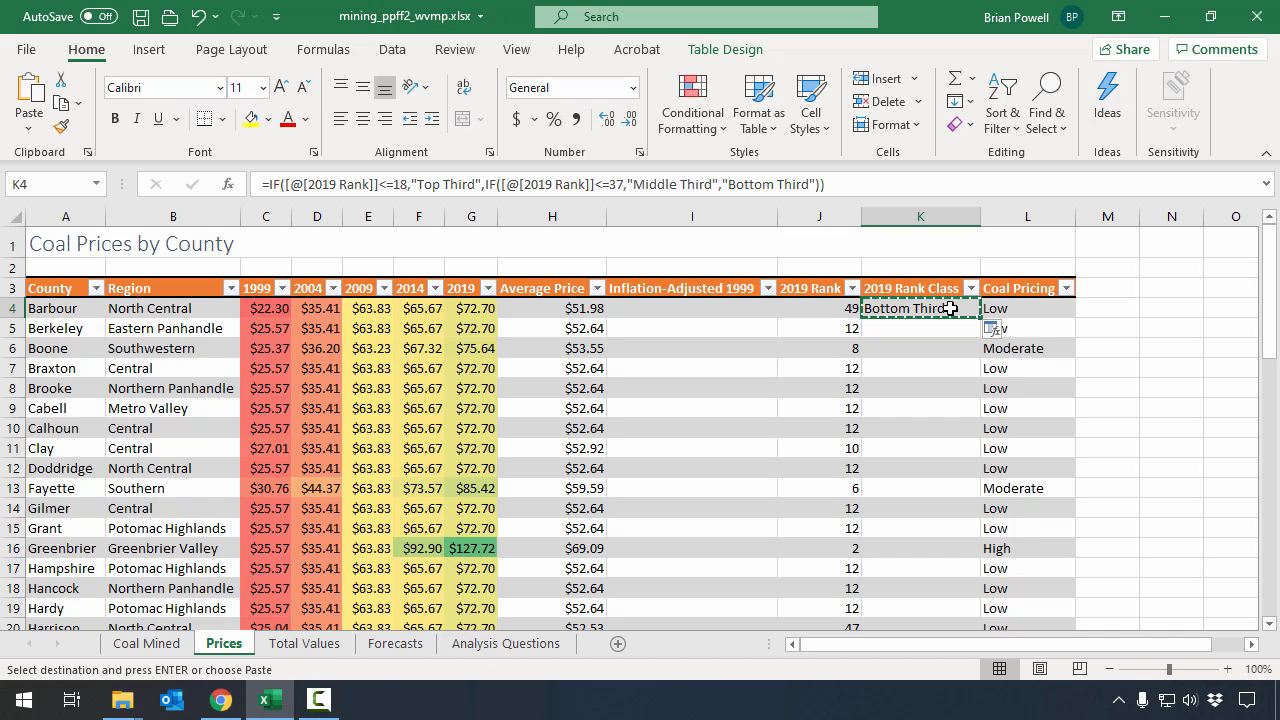
pyautogui.hotkey('ctrl', 'shift', 'Down')
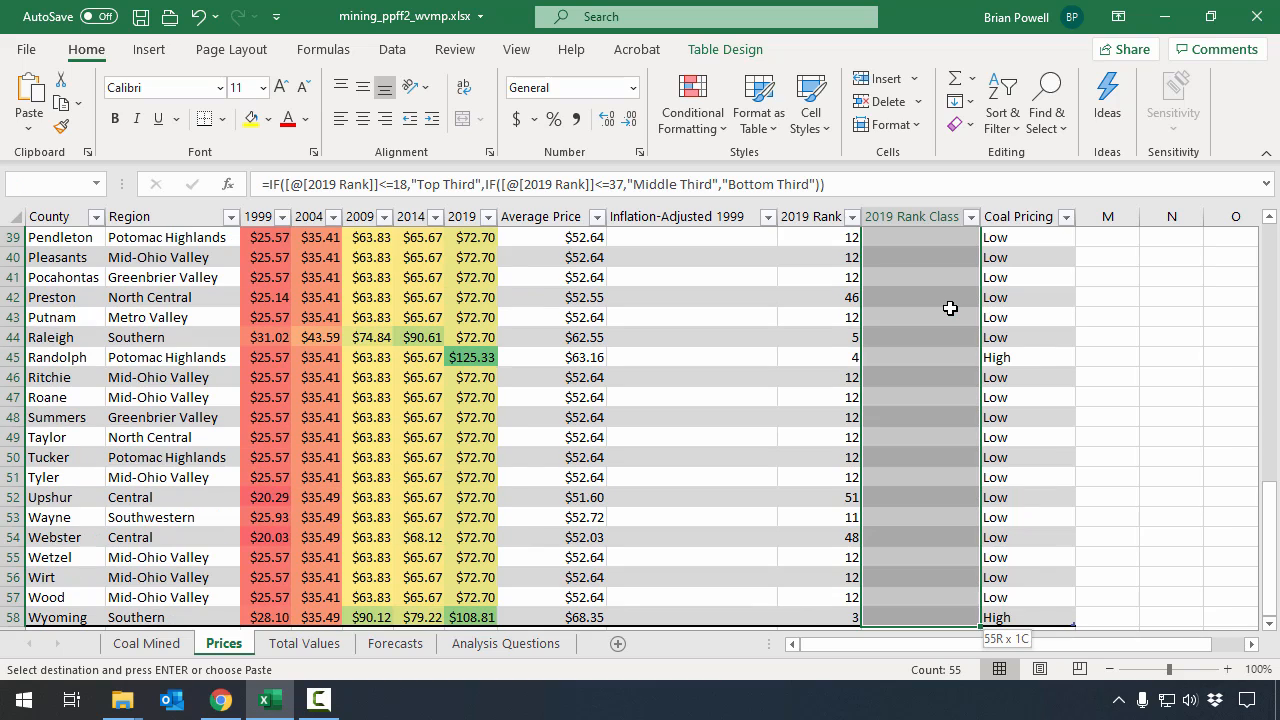
pyautogui.hotkey('ctrl', 'v')
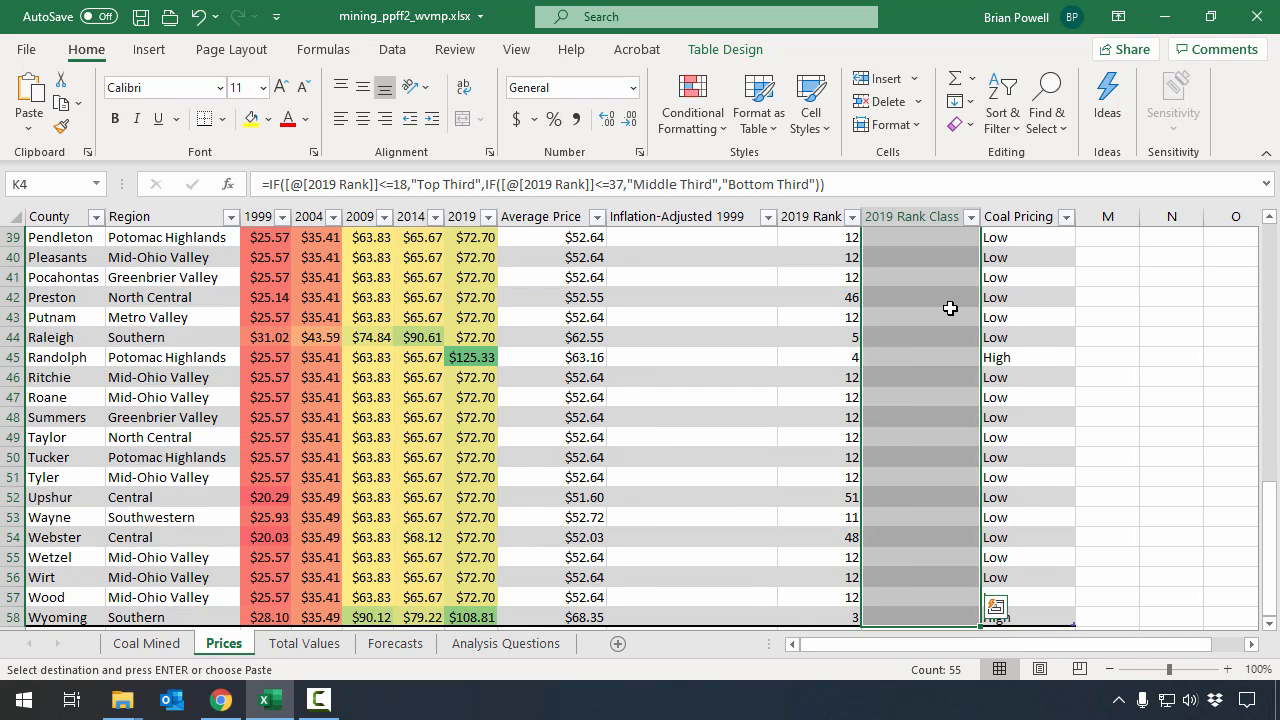
pyautogui.scroll(-1, 950, 308)
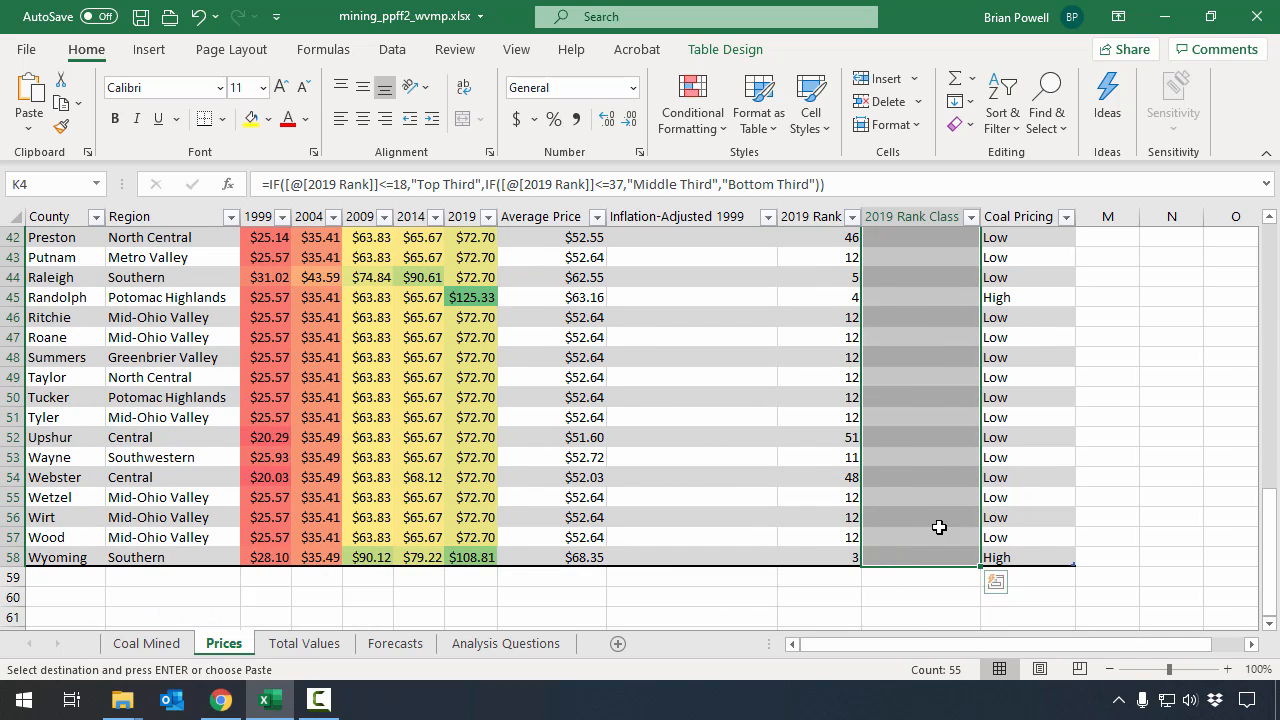
pyautogui.scroll(14, 937, 406)
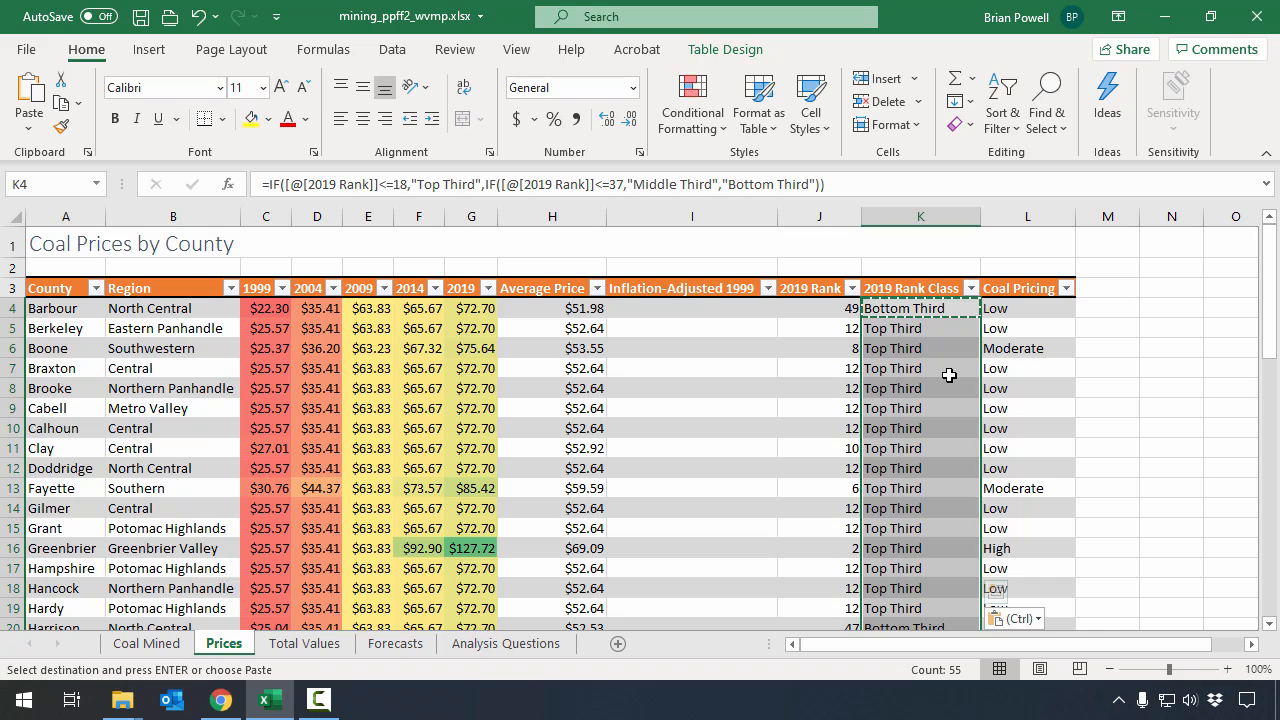
# - Examine the 2019 Rank Class results against each county's 2019 rank, from the first county to the last
pyautogui.click(949, 375)
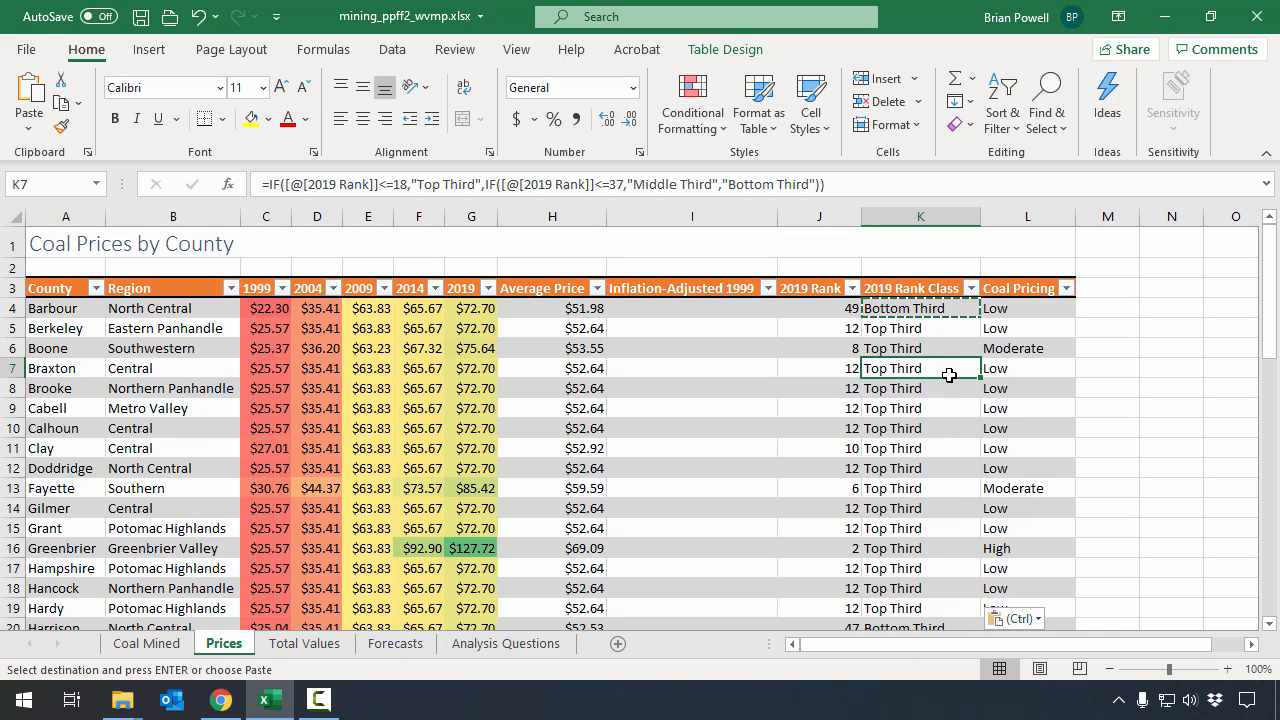
pyautogui.click(966, 309)
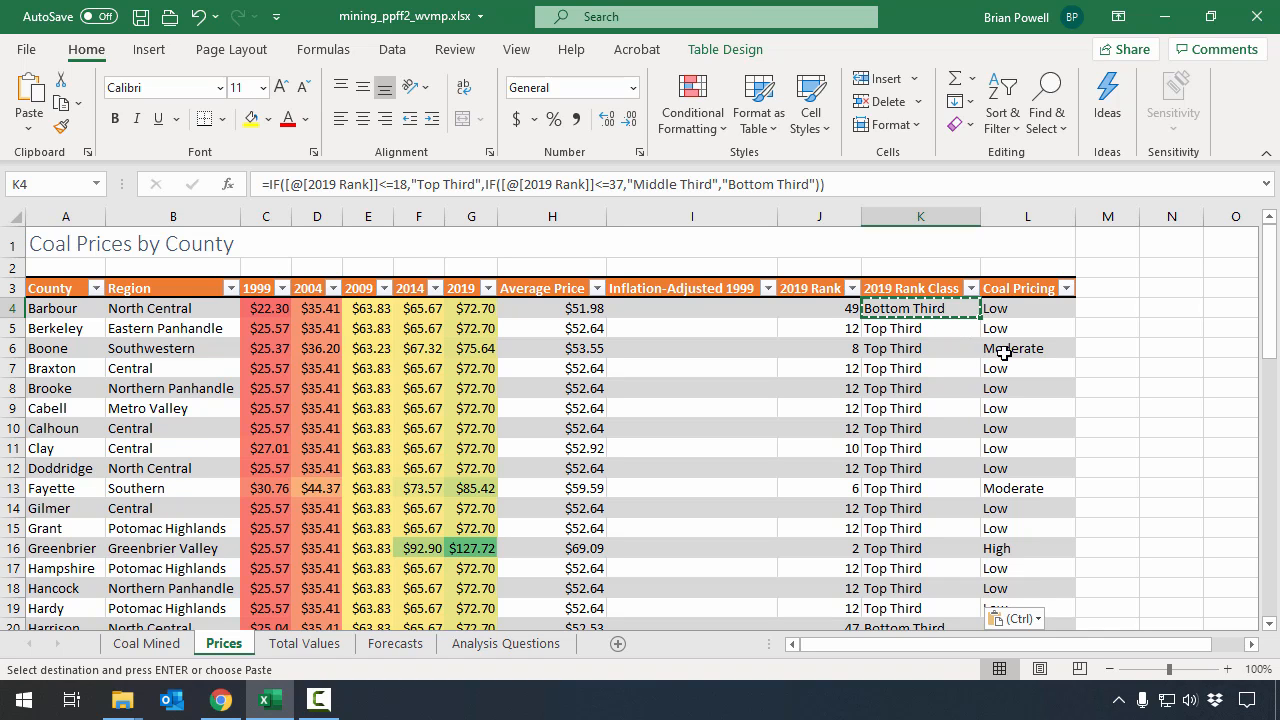
pyautogui.scroll(-4, 960, 430)
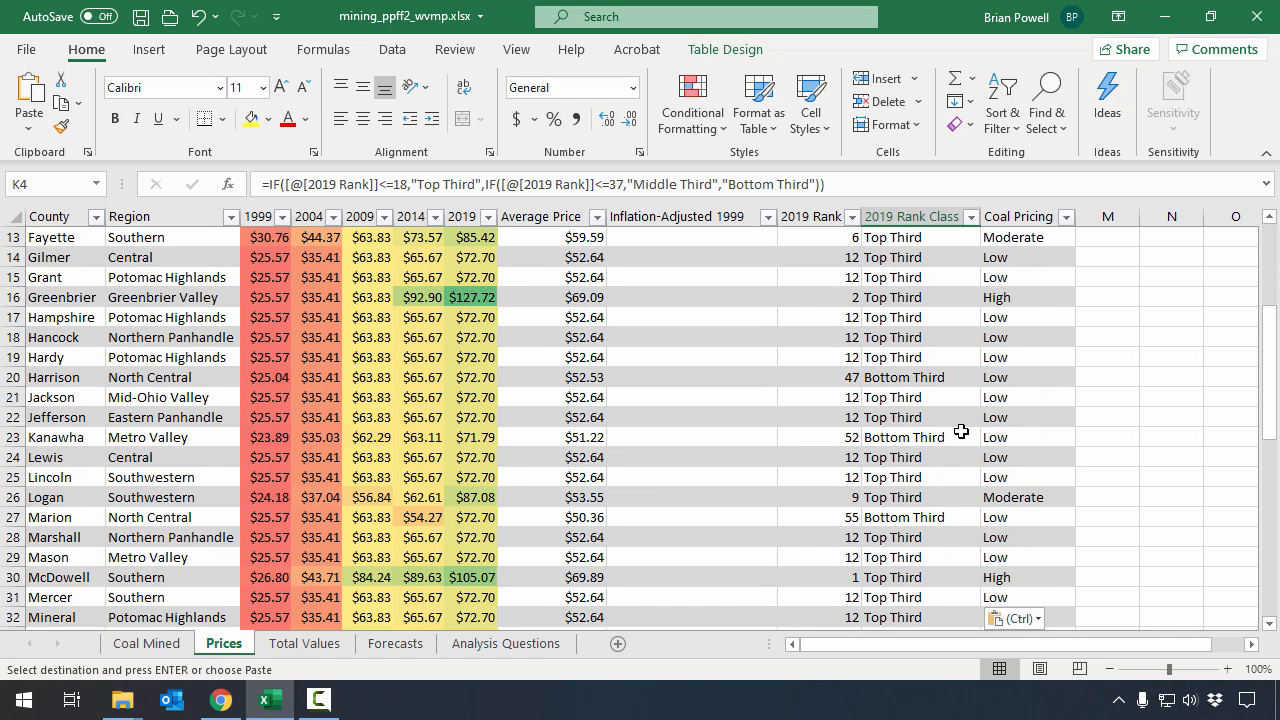
pyautogui.scroll(-11, 960, 431)
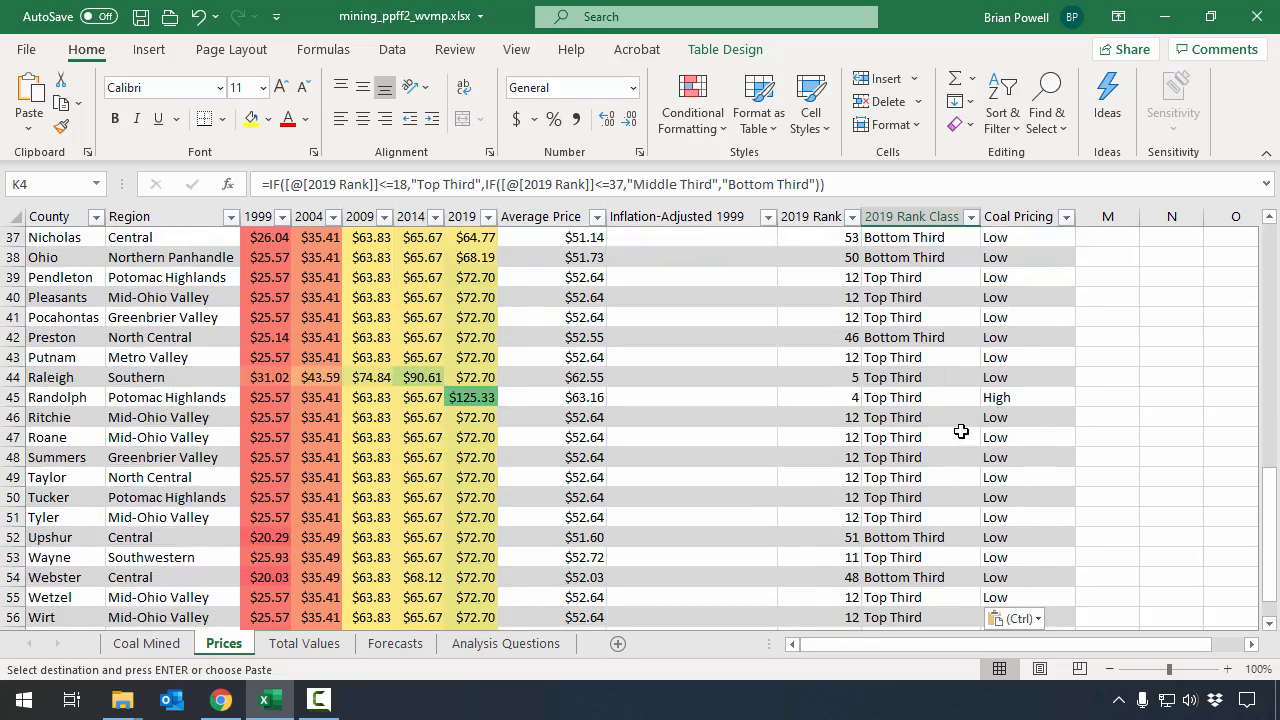
pyautogui.scroll(-1, 960, 431)
pyautogui.scroll(16, 960, 431)
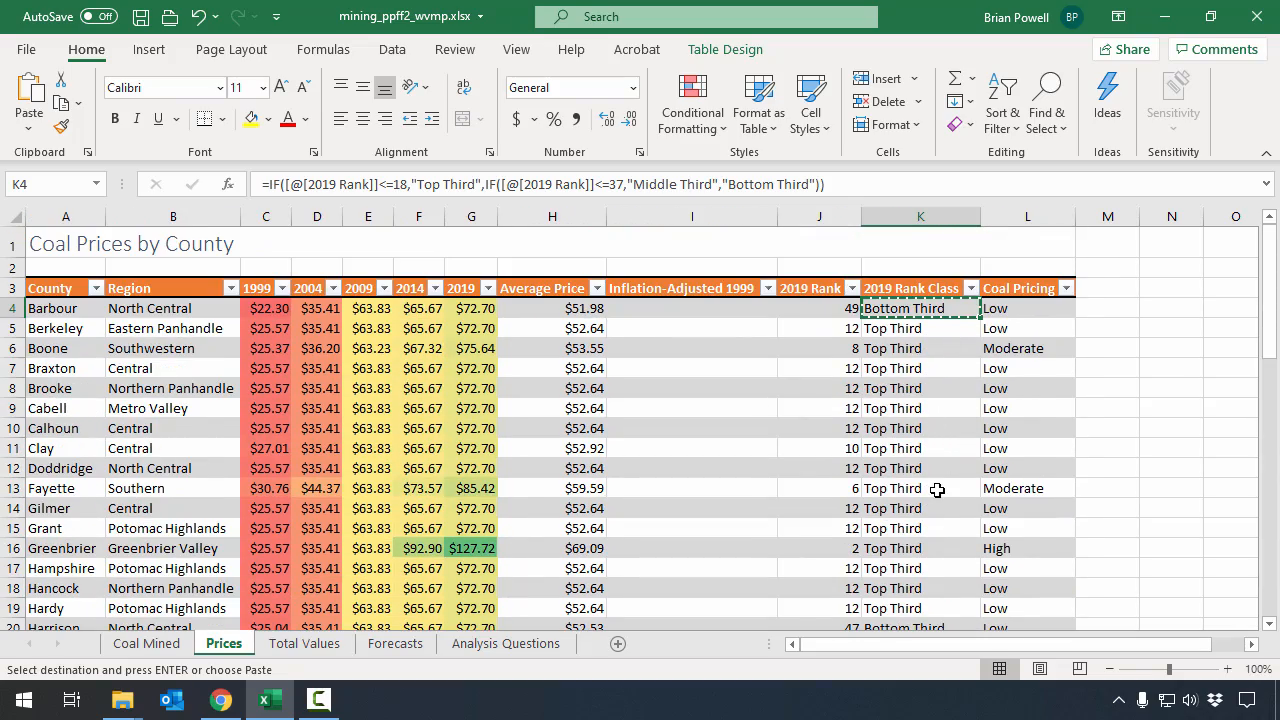
pyautogui.scroll(-5, 937, 489)
pyautogui.scroll(5, 937, 489)
pyautogui.scroll(-4, 947, 387)
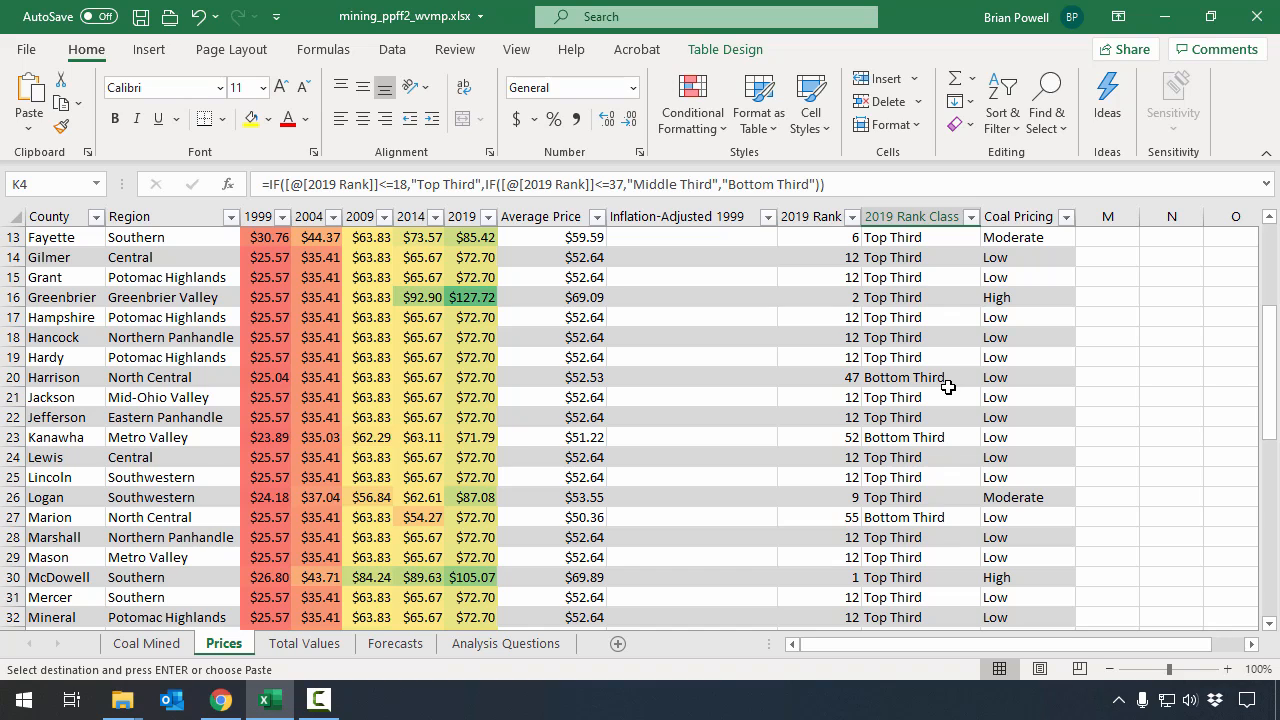
pyautogui.scroll(-2, 947, 387)
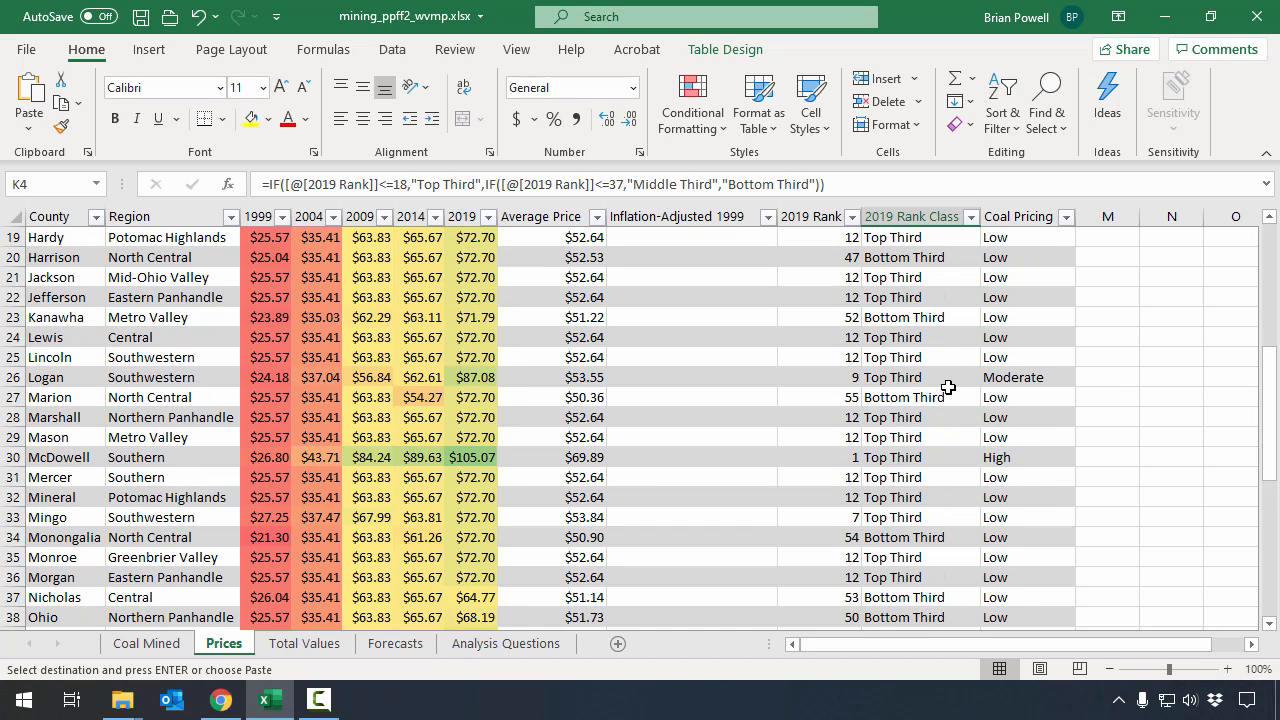
# - Examine the 2019 Rank and 2019 Rank Class formulas and values on the Prices sheet, comparing tied average prices across counties
pyautogui.click(843, 315)
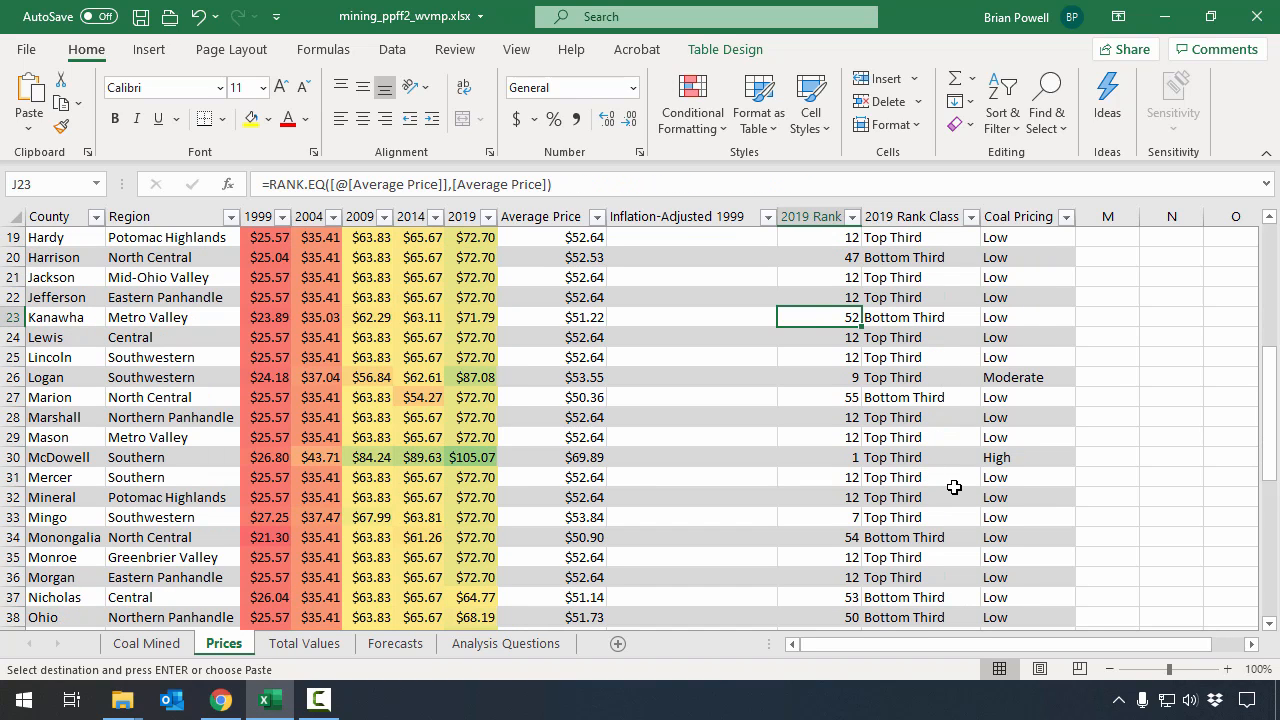
pyautogui.scroll(-3, 954, 487)
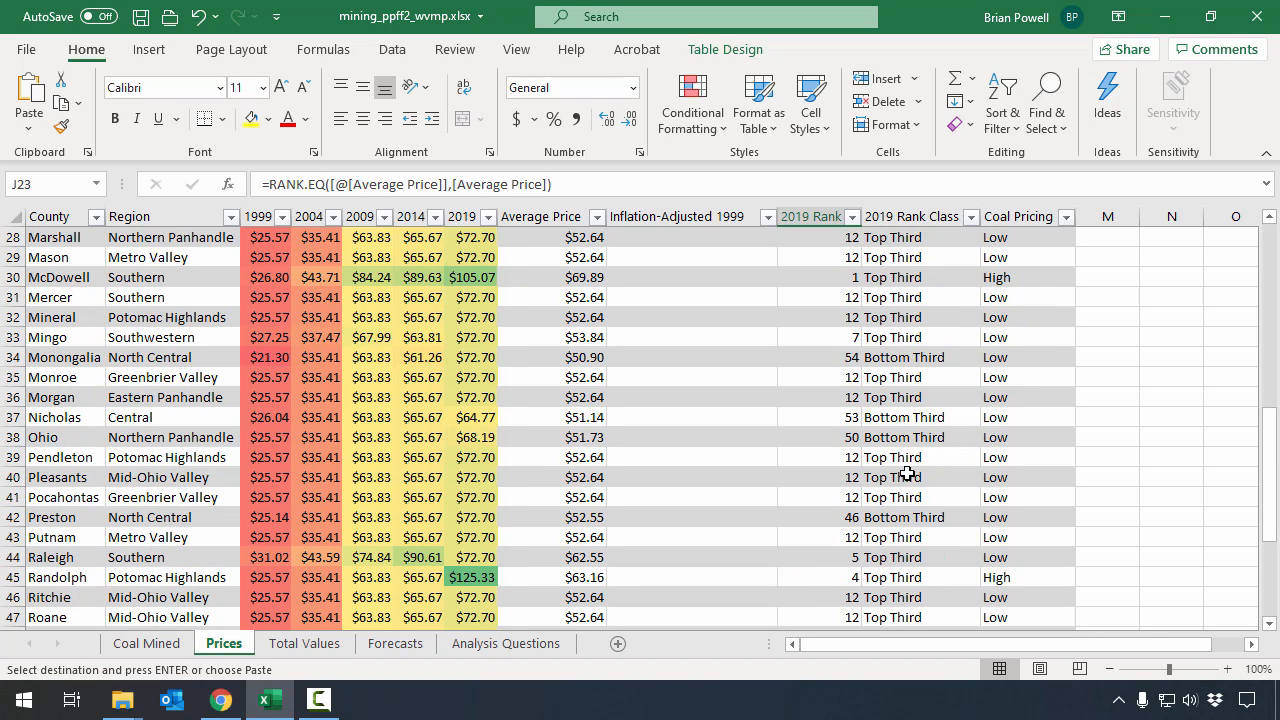
pyautogui.click(880, 460)
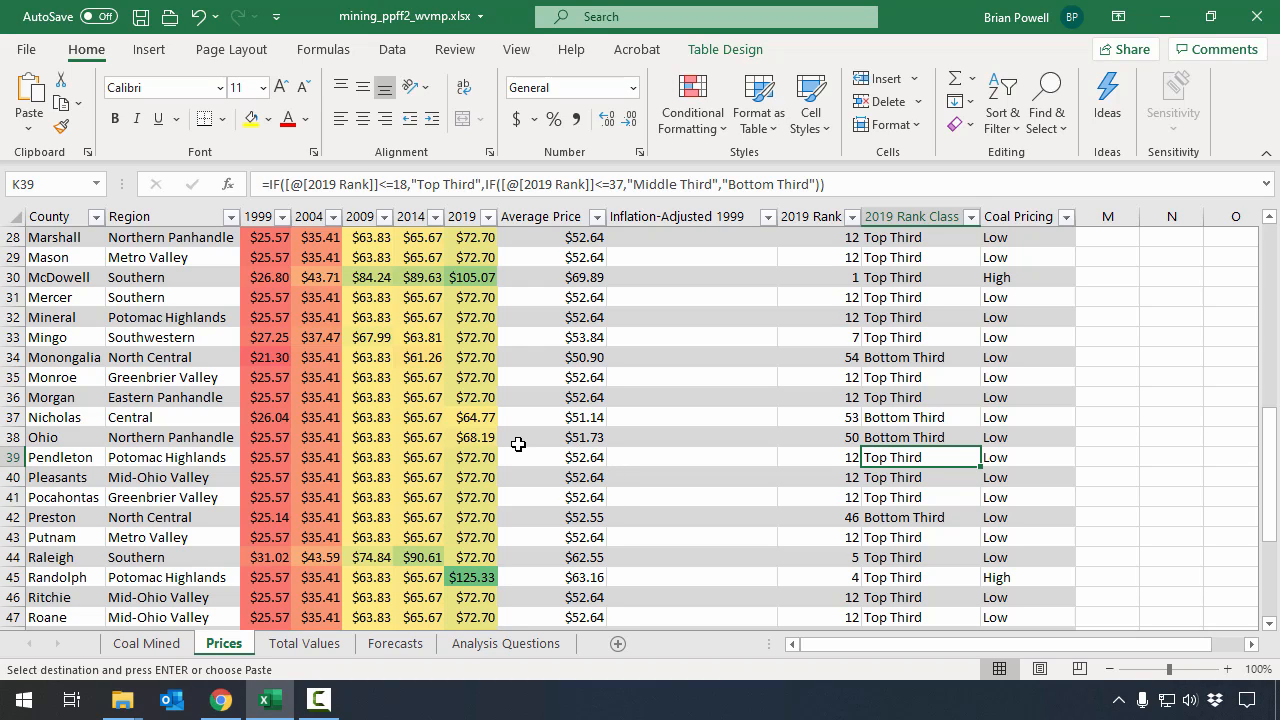
pyautogui.click(519, 439)
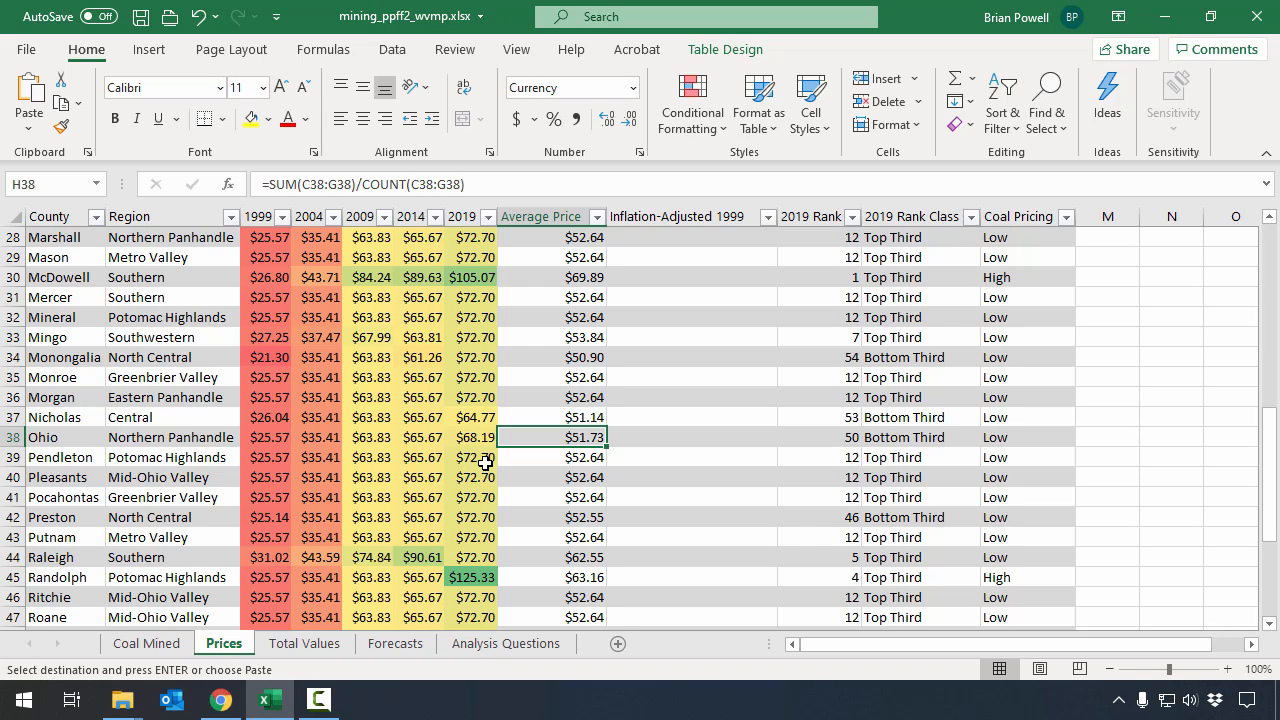
pyautogui.click(815, 458)
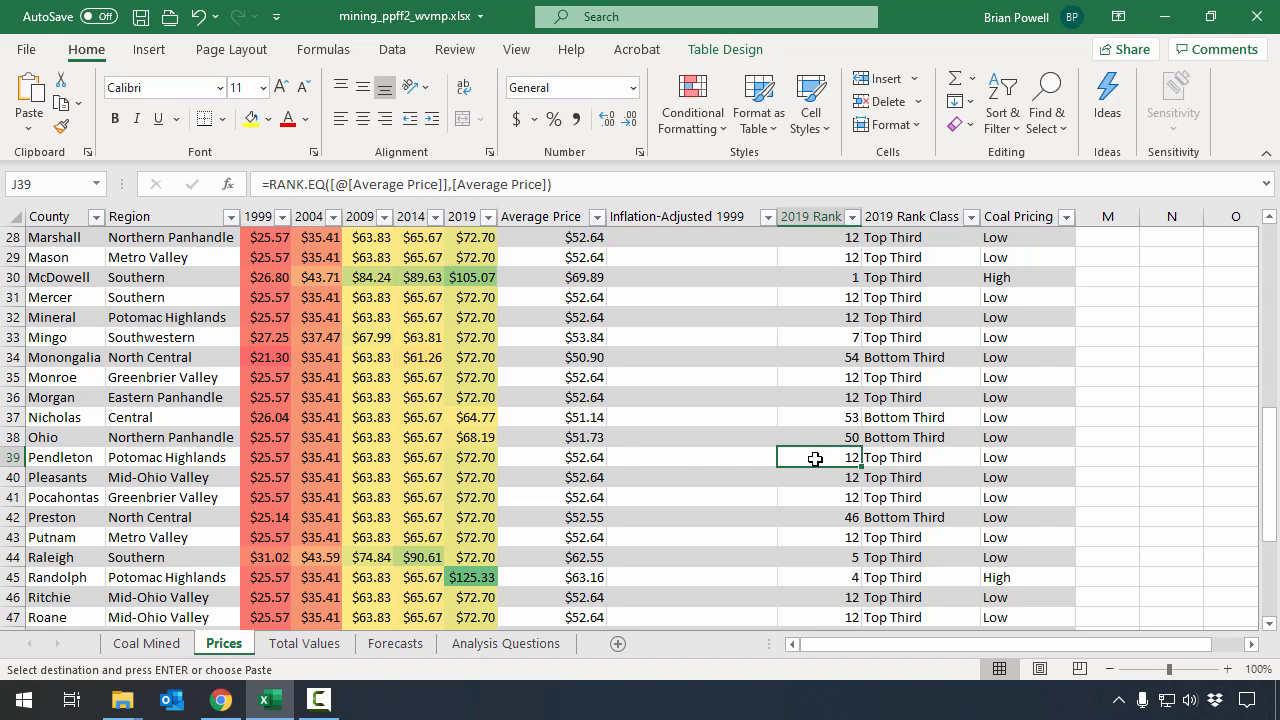
pyautogui.click(931, 459)
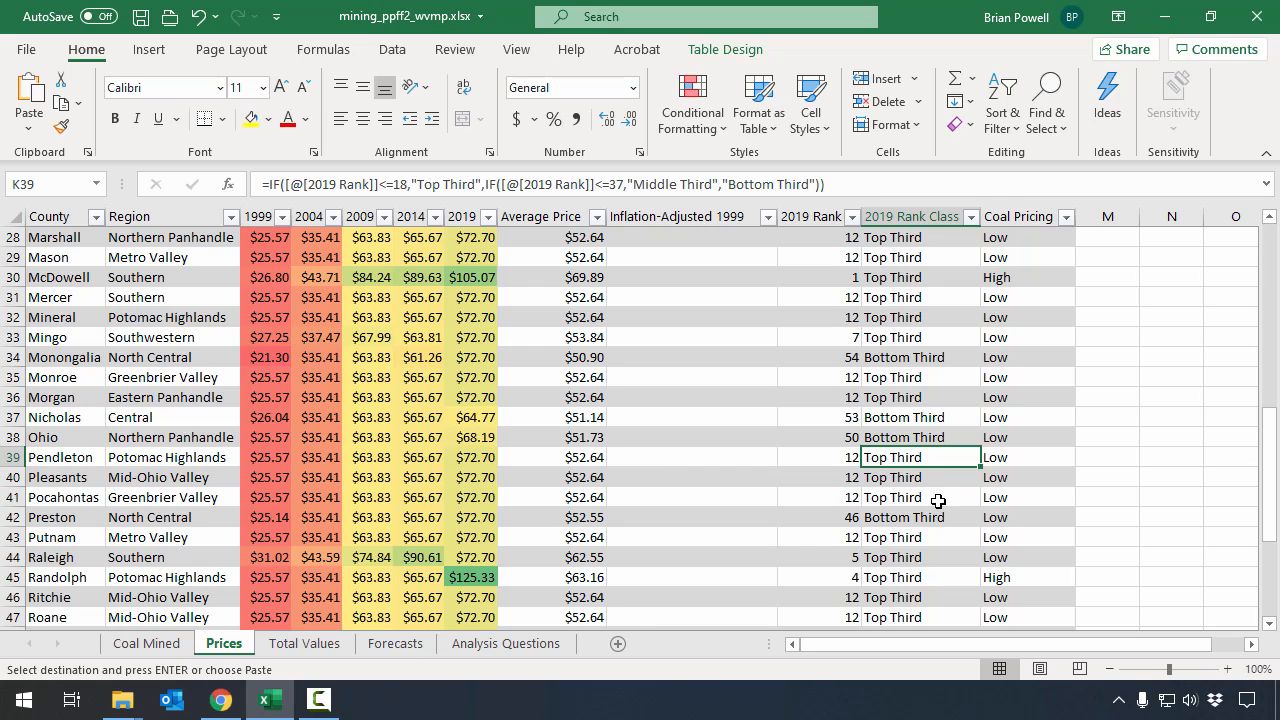
pyautogui.click(938, 501)
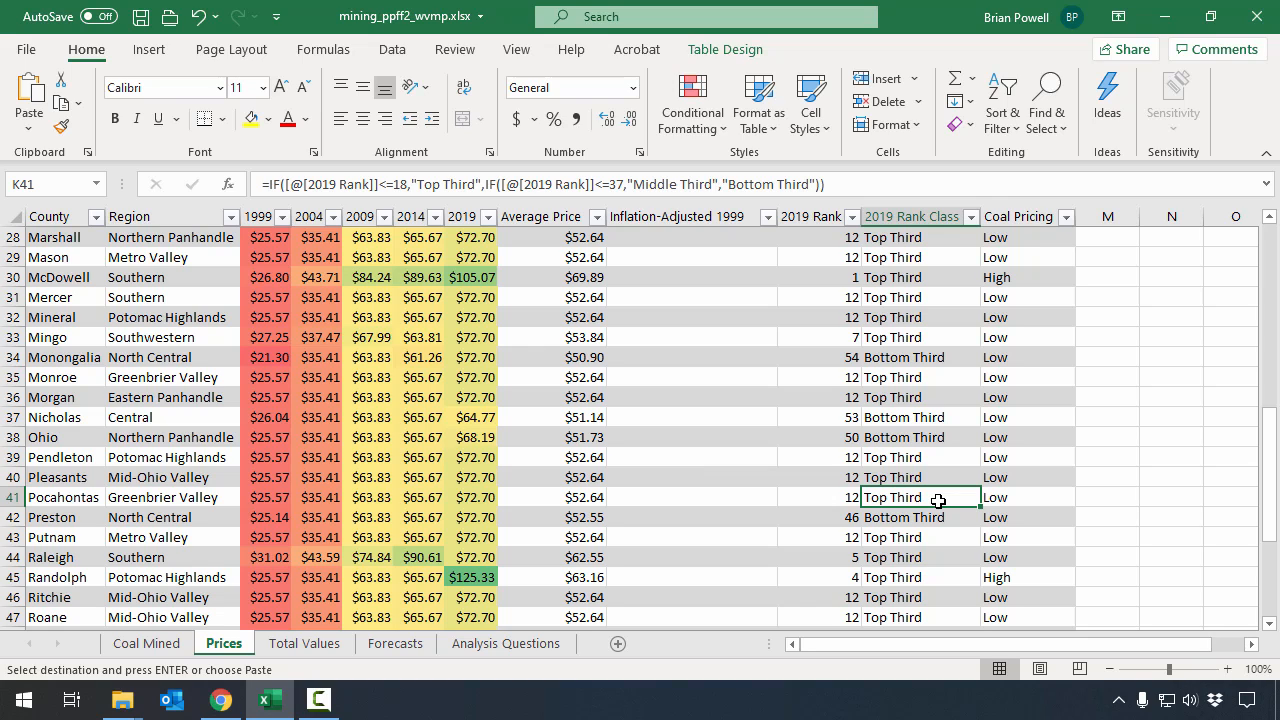
pyautogui.scroll(9, 938, 501)
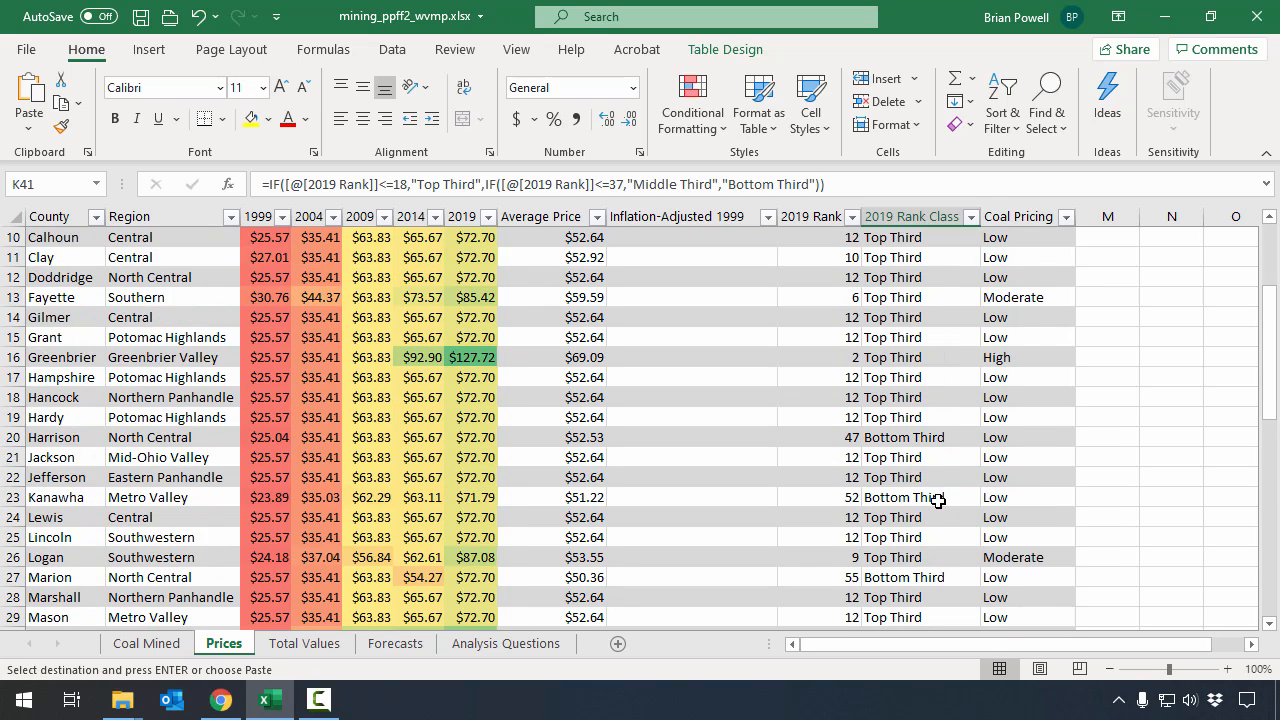
pyautogui.scroll(-6, 938, 501)
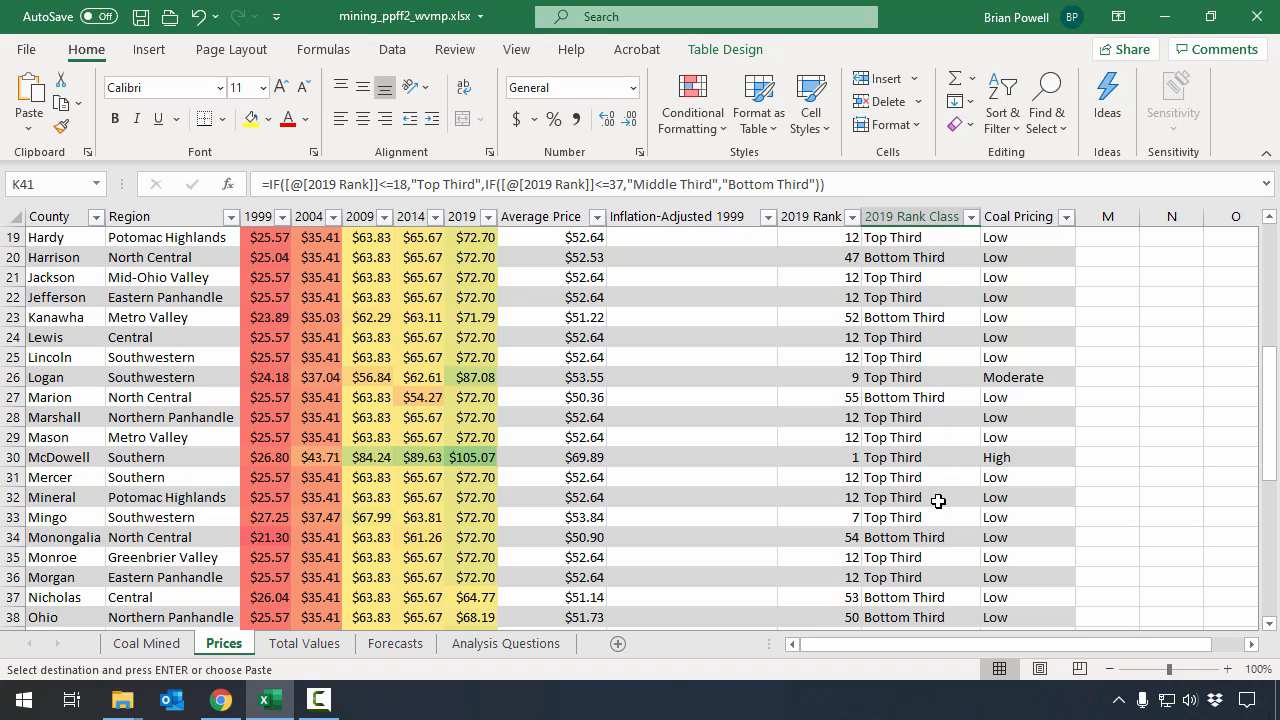
# - Save the workbook and enter 7A as the first question number in A2 of the Analysis Questions sheet
pyautogui.hotkey('ctrl', 's')
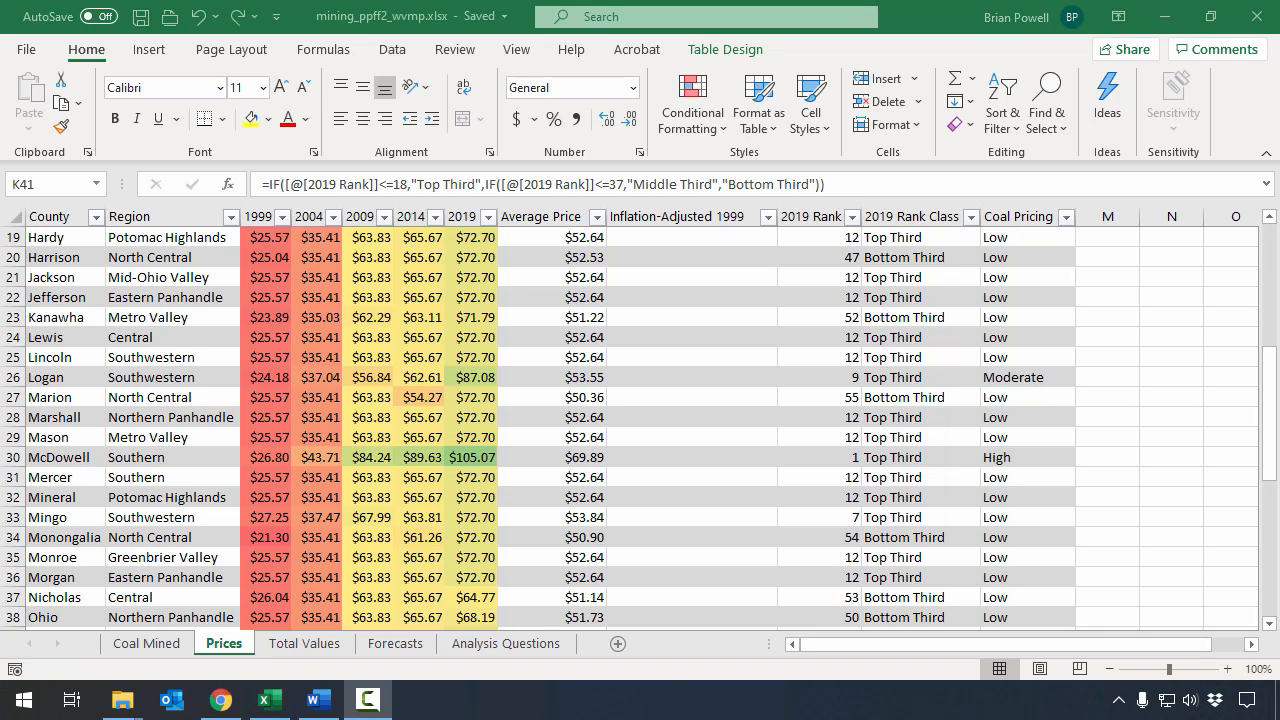
pyautogui.click(506, 643)
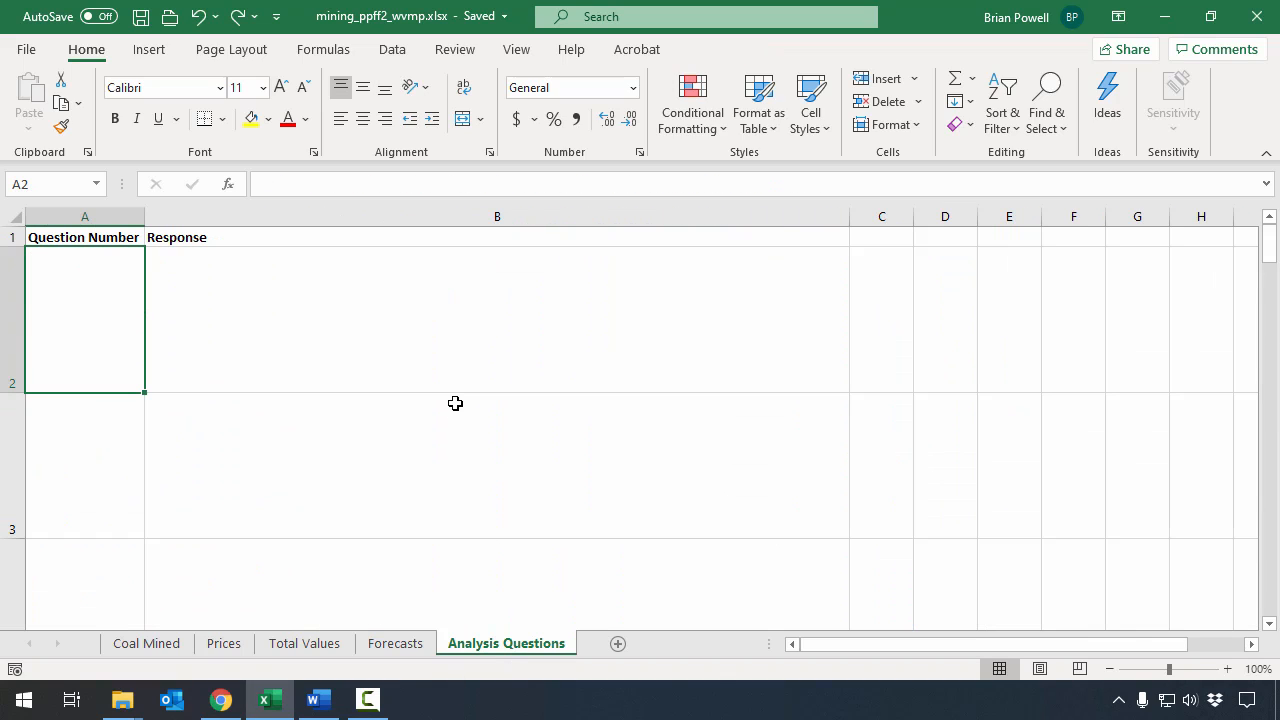
pyautogui.write('7A')
pyautogui.press('Tab')
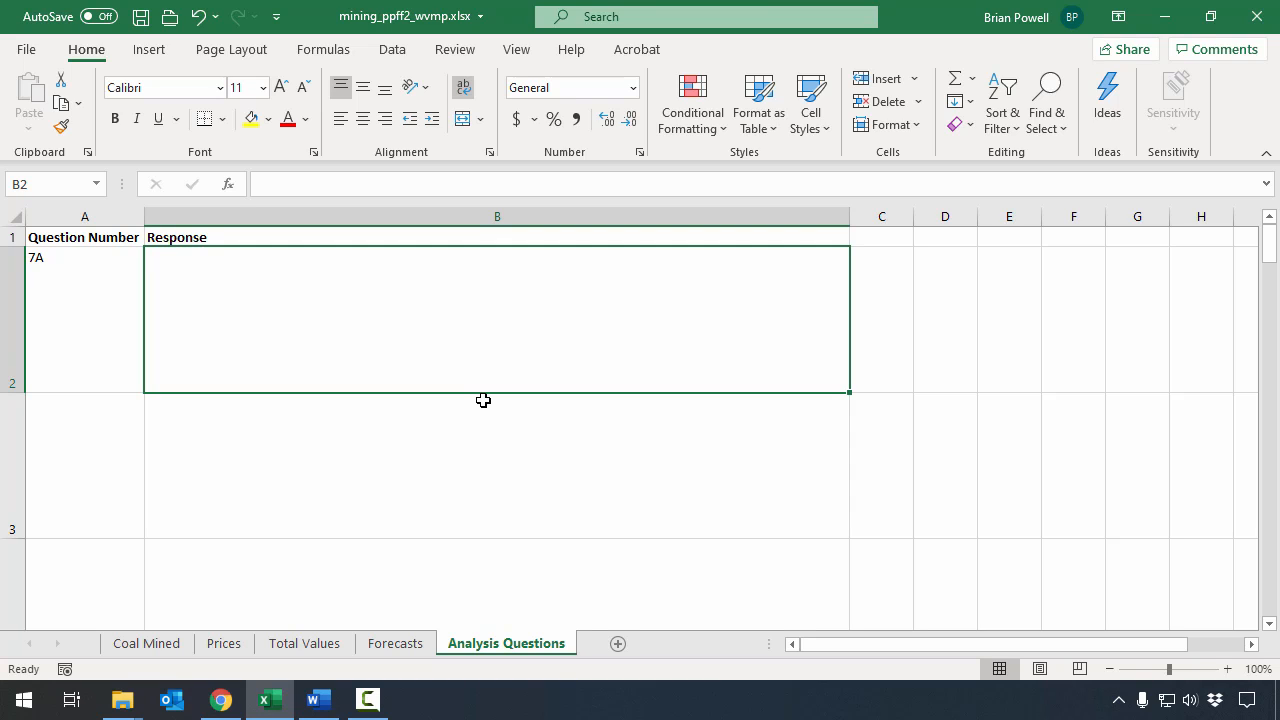
# - Examine the 2019 tonnages on the Coal Mined sheet for counties that mined coal in earlier years but none in 2019
pyautogui.click(150, 643)
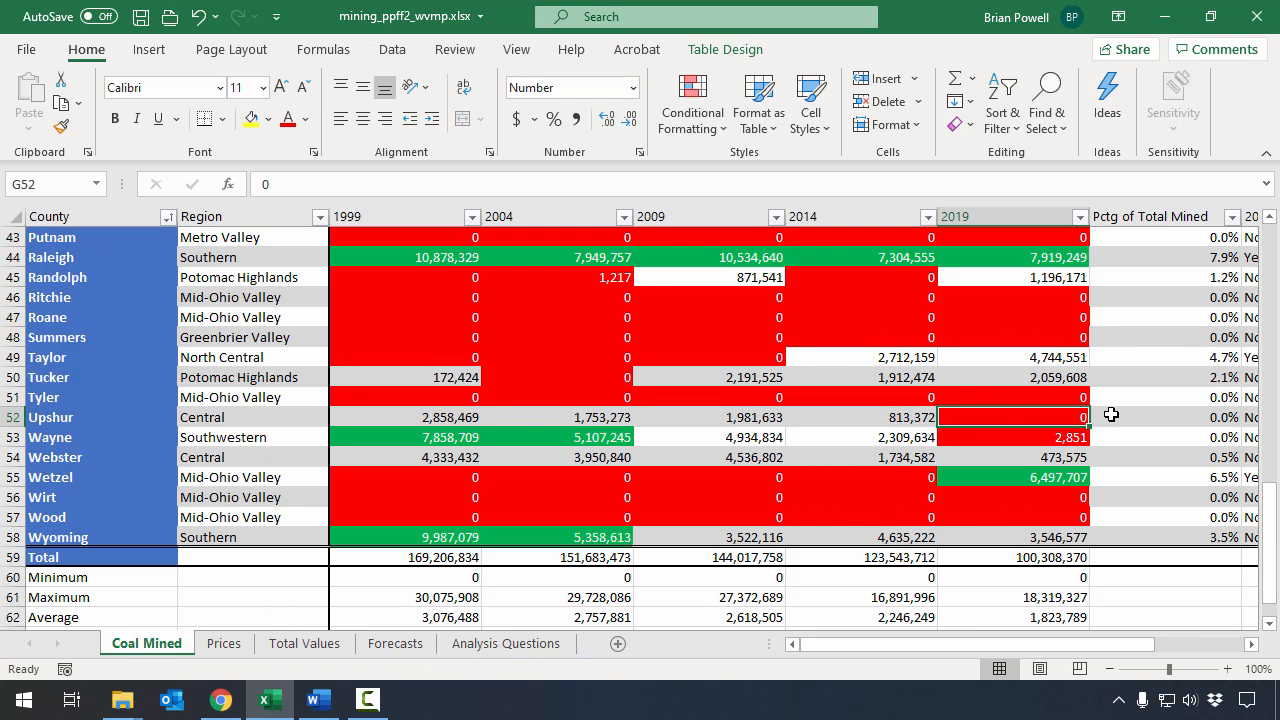
pyautogui.scroll(14, 1041, 396)
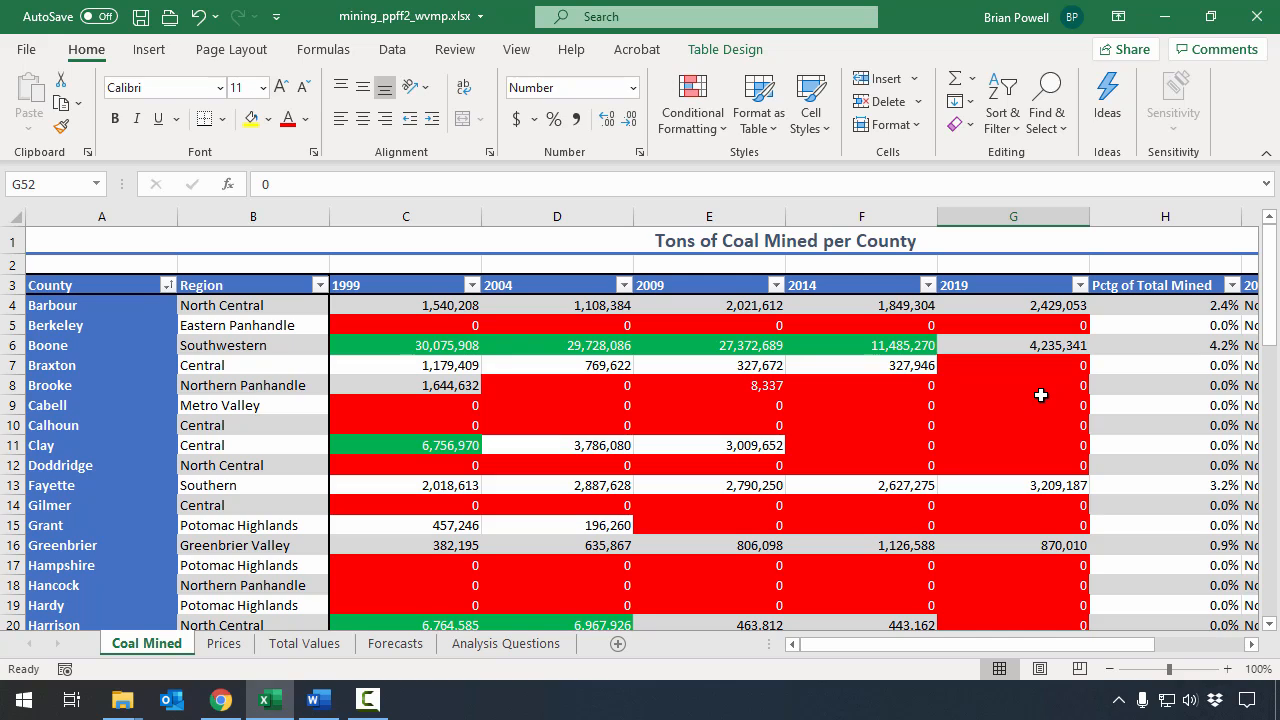
pyautogui.click(1056, 366)
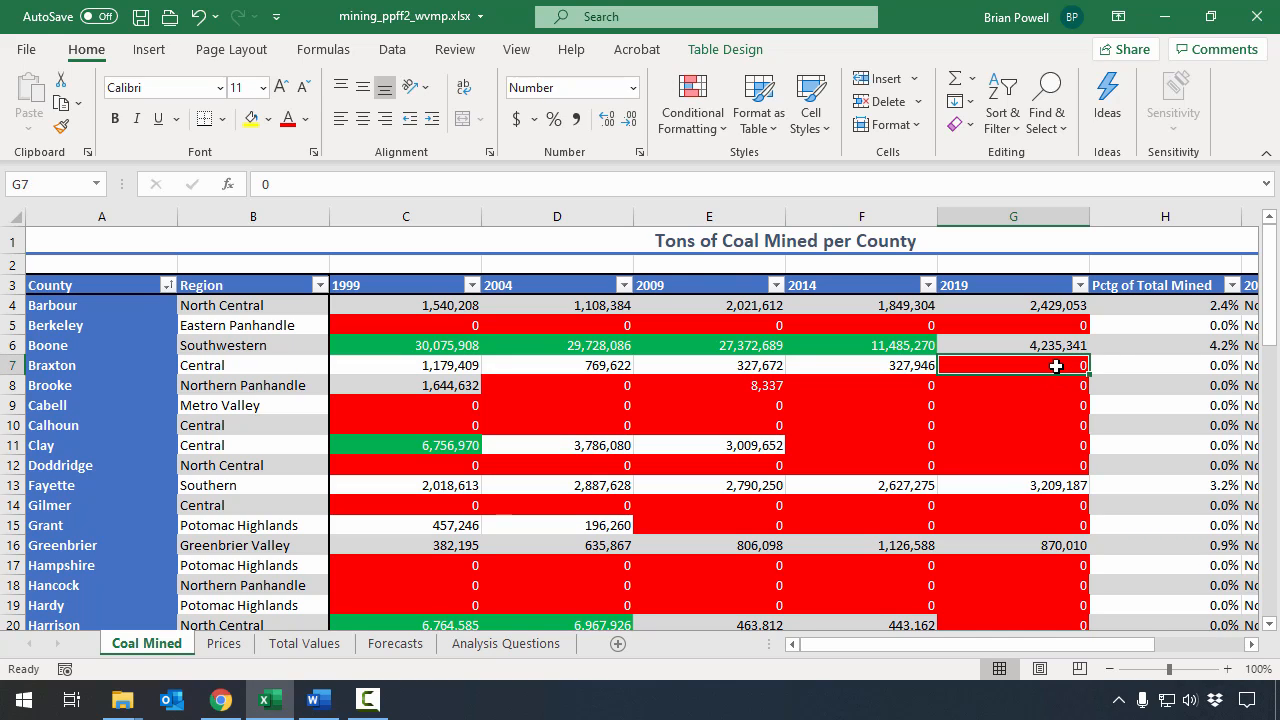
pyautogui.click(1043, 446)
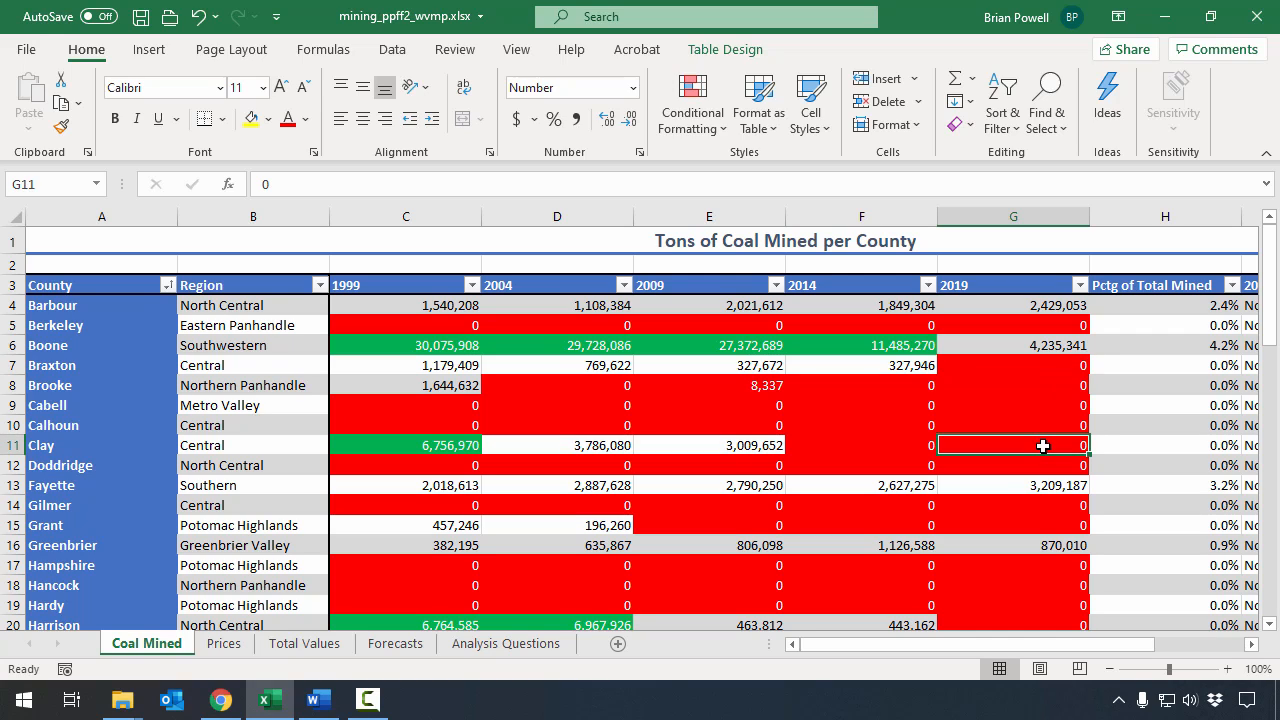
pyautogui.click(1053, 525)
pyautogui.scroll(-1, 1053, 525)
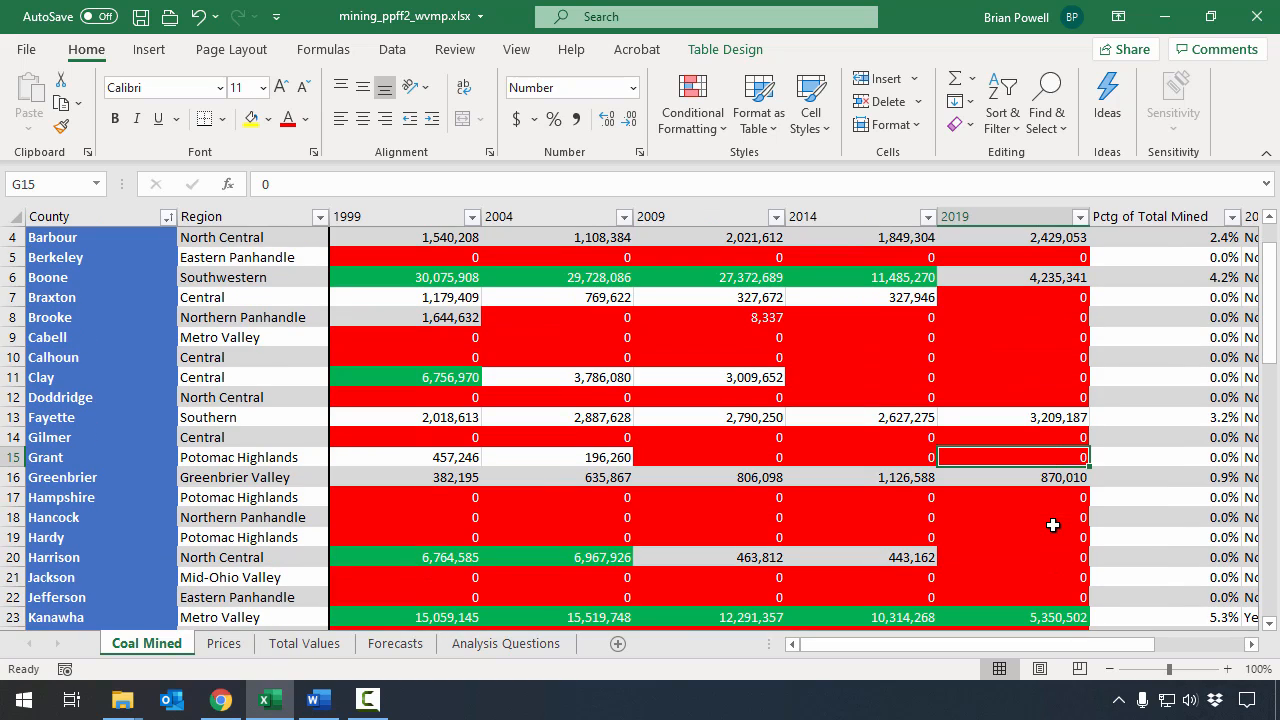
pyautogui.click(1039, 557)
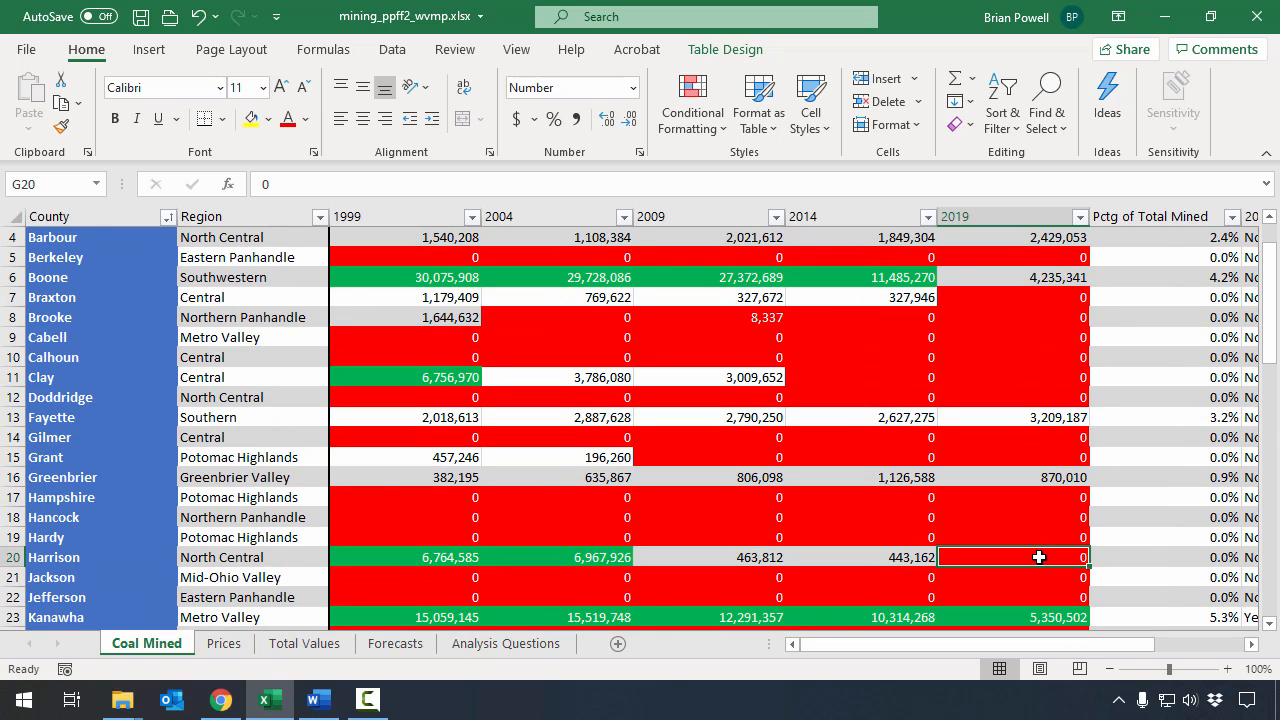
pyautogui.scroll(-4, 1039, 557)
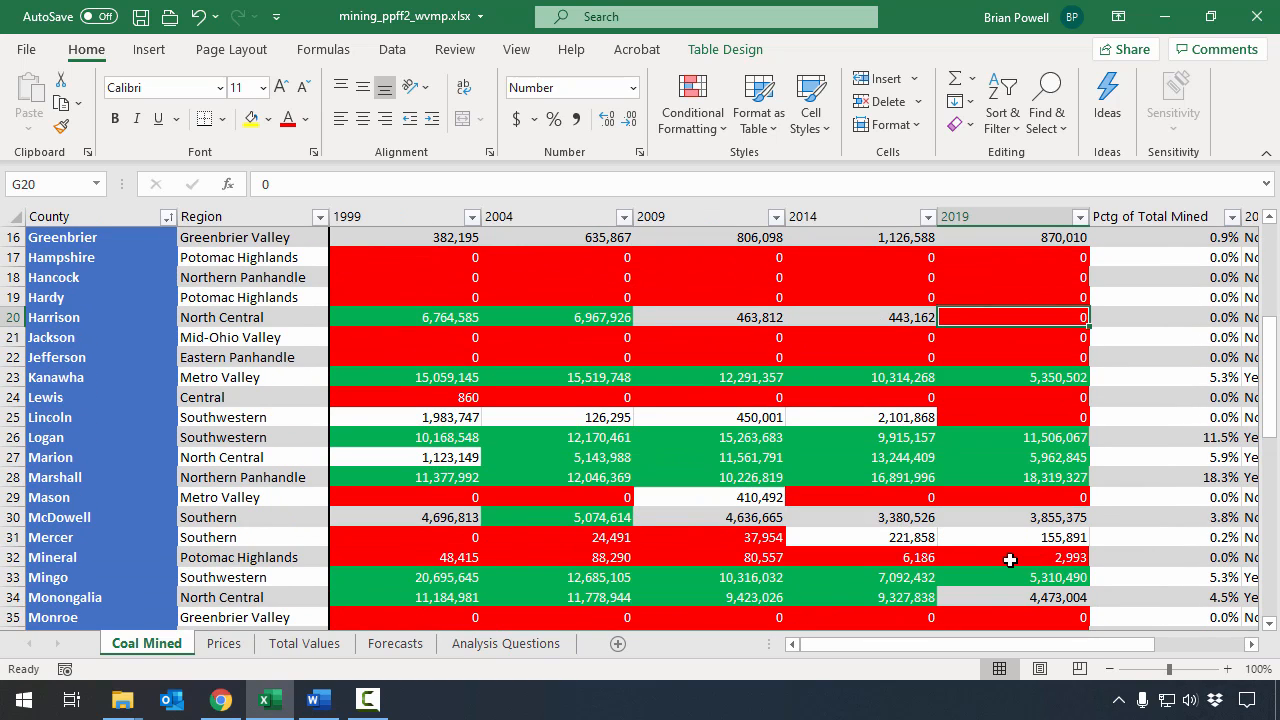
pyautogui.scroll(5, 1008, 552)
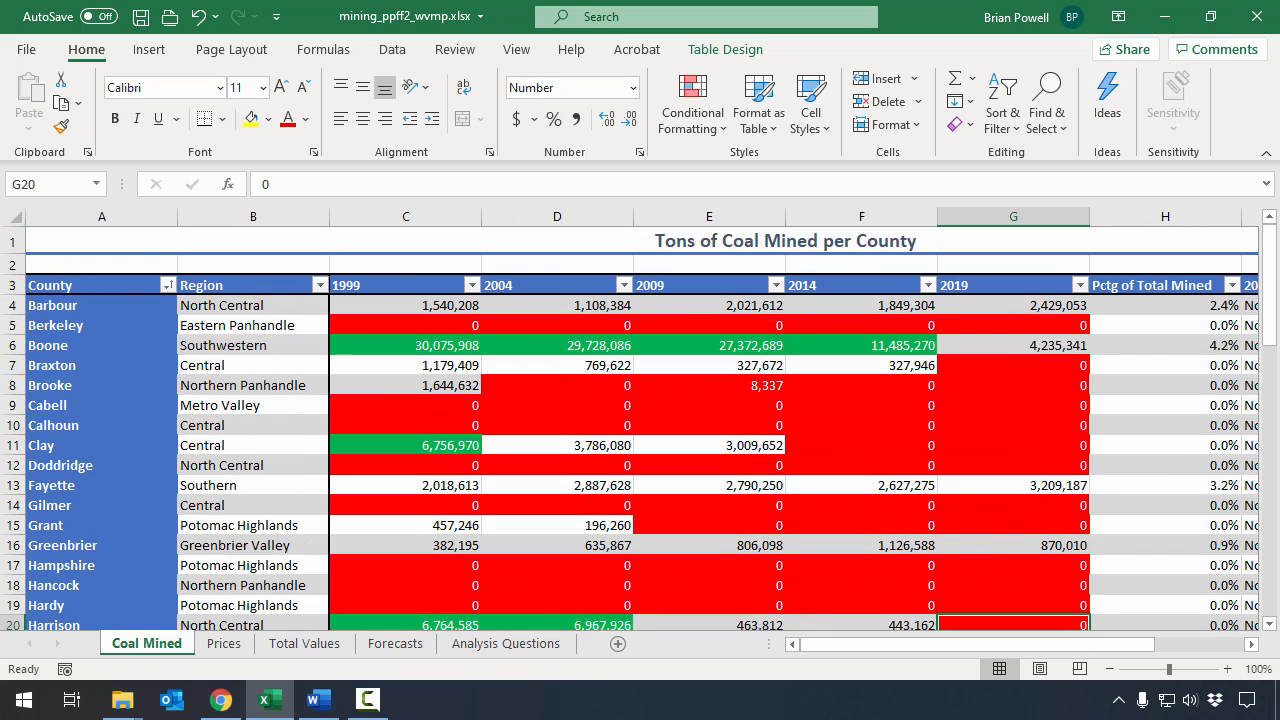
# - Begin the 7A response in B2 of Analysis Questions with "Examples of counties where mining ceased by 2019 including Braxton, Clay, and Harrison."
pyautogui.click(523, 654)
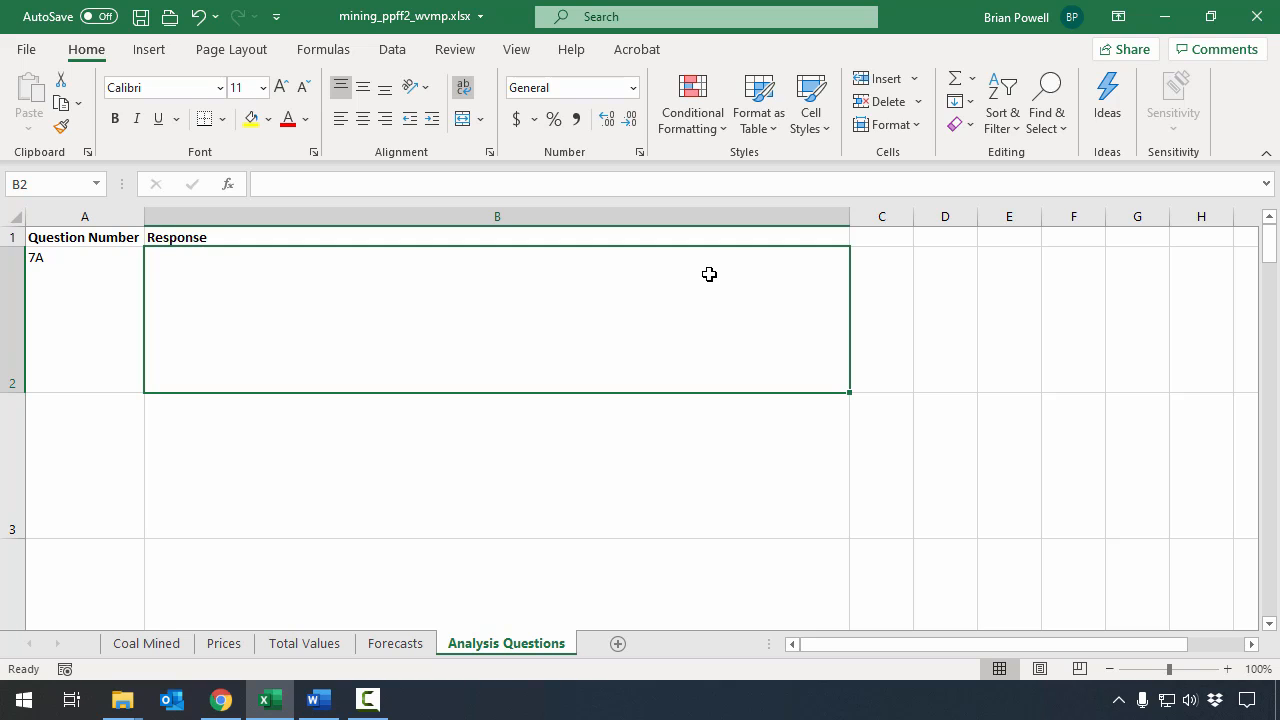
pyautogui.write('Exampl')
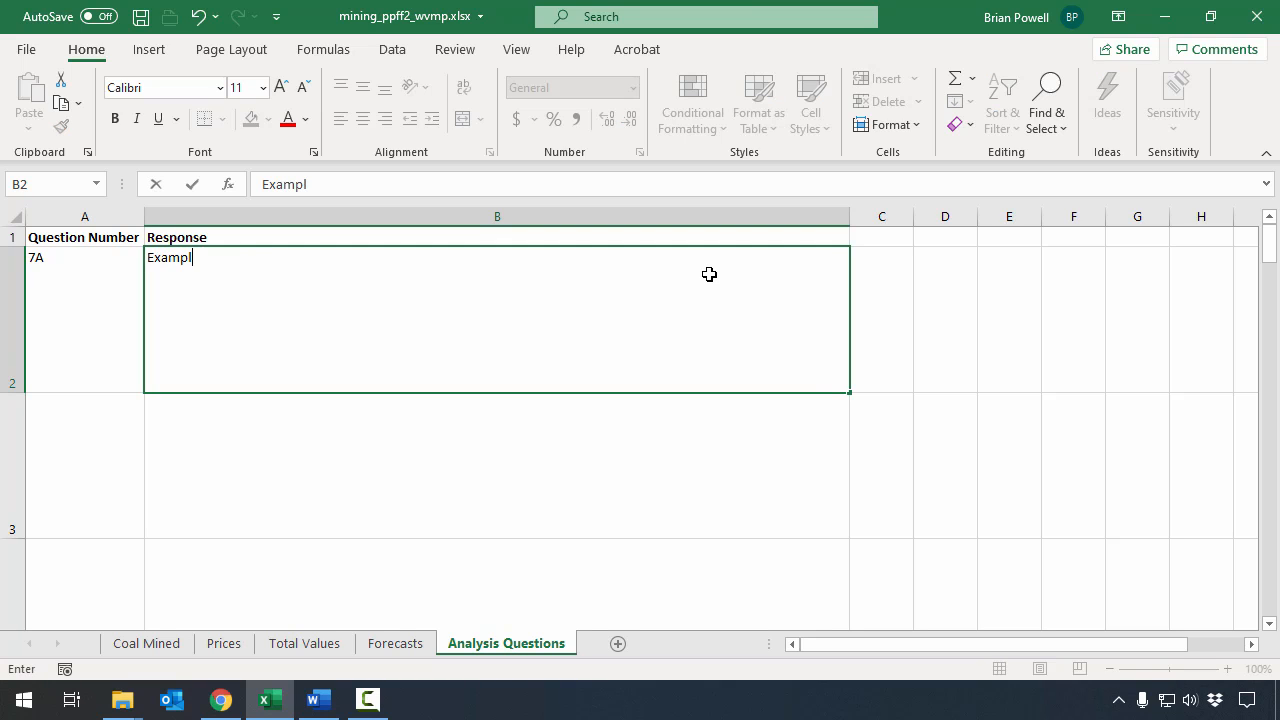
pyautogui.write('es of counties where ')
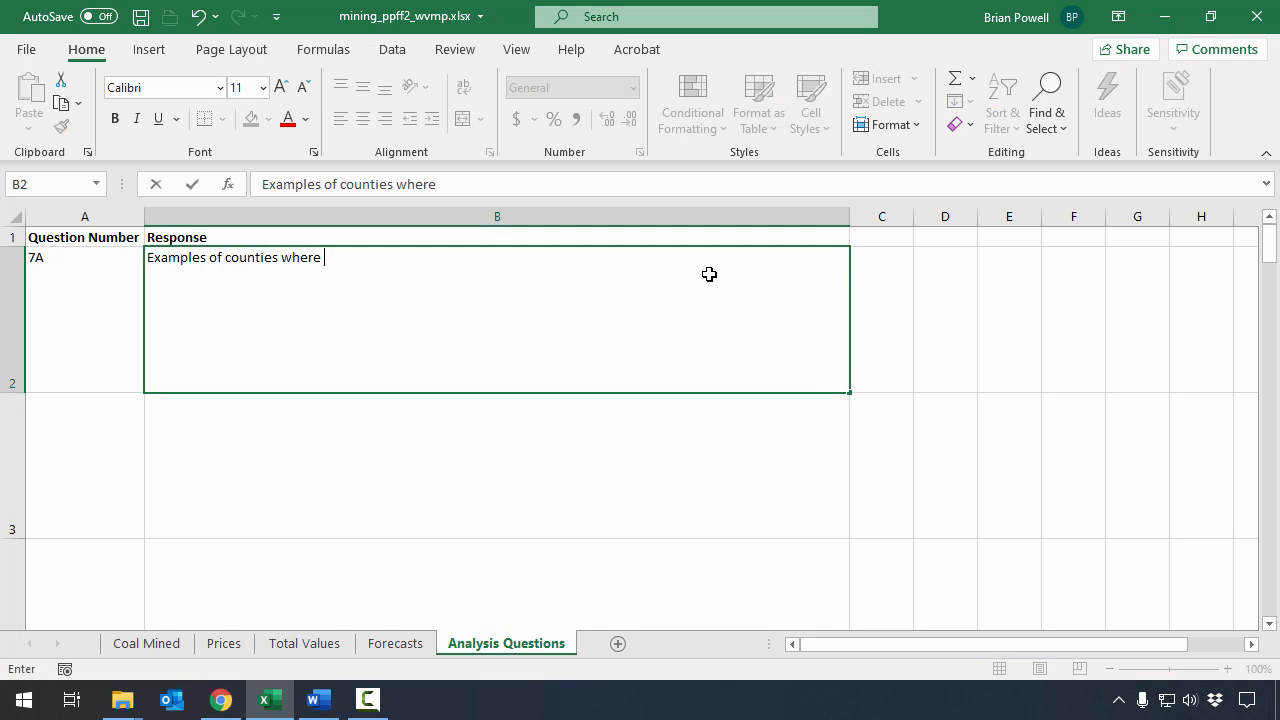
pyautogui.write('mining ceas')
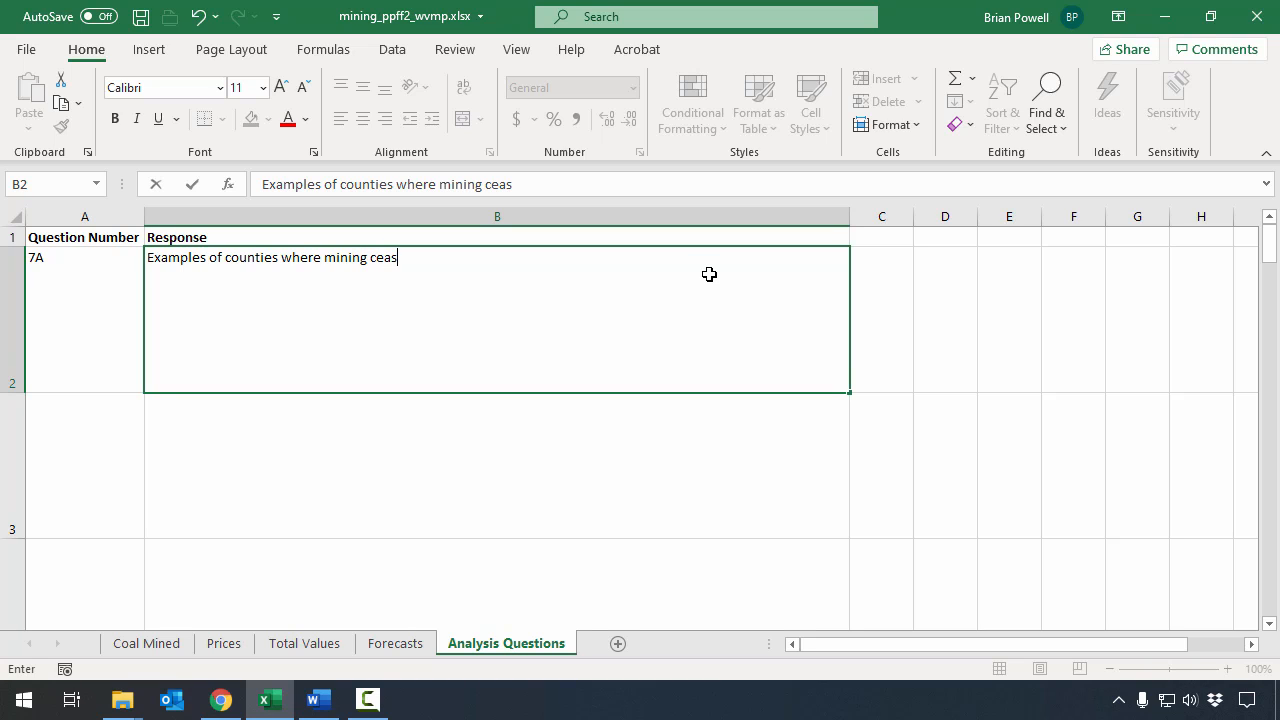
pyautogui.write('ed by 2019 includ')
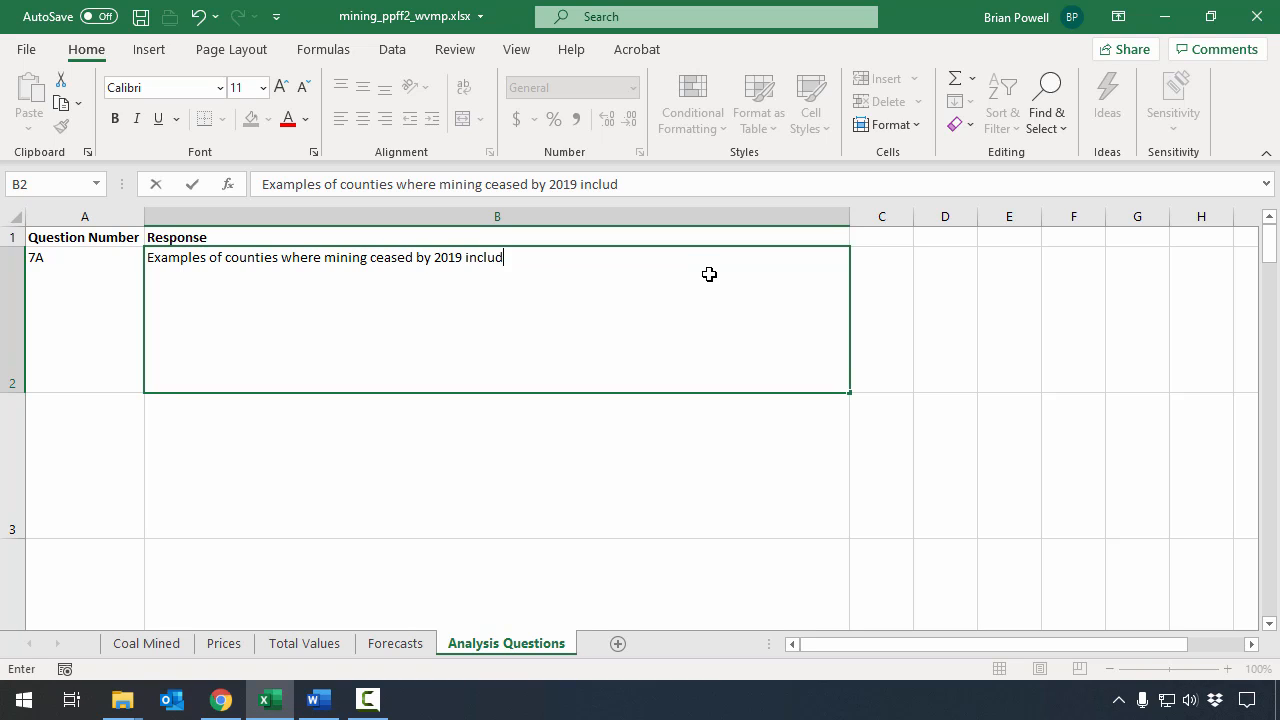
pyautogui.write('ing Braxton, Clay, ')
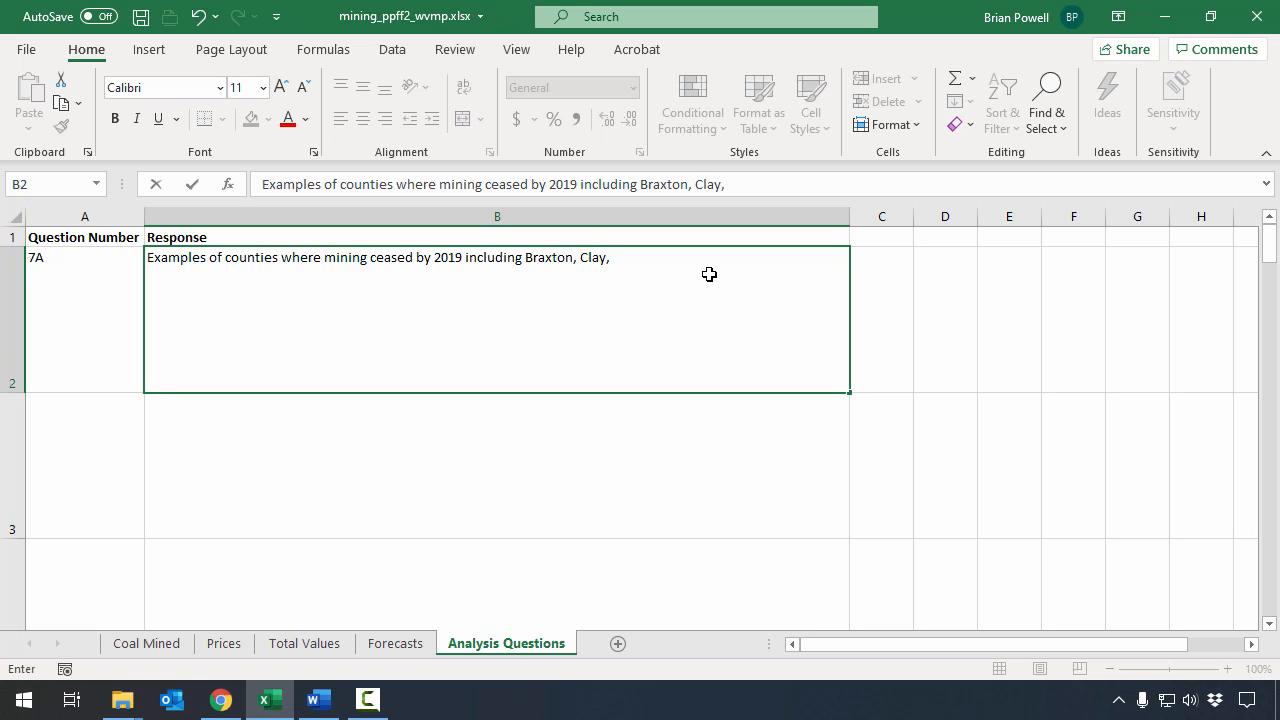
pyautogui.write('and Harrison.')
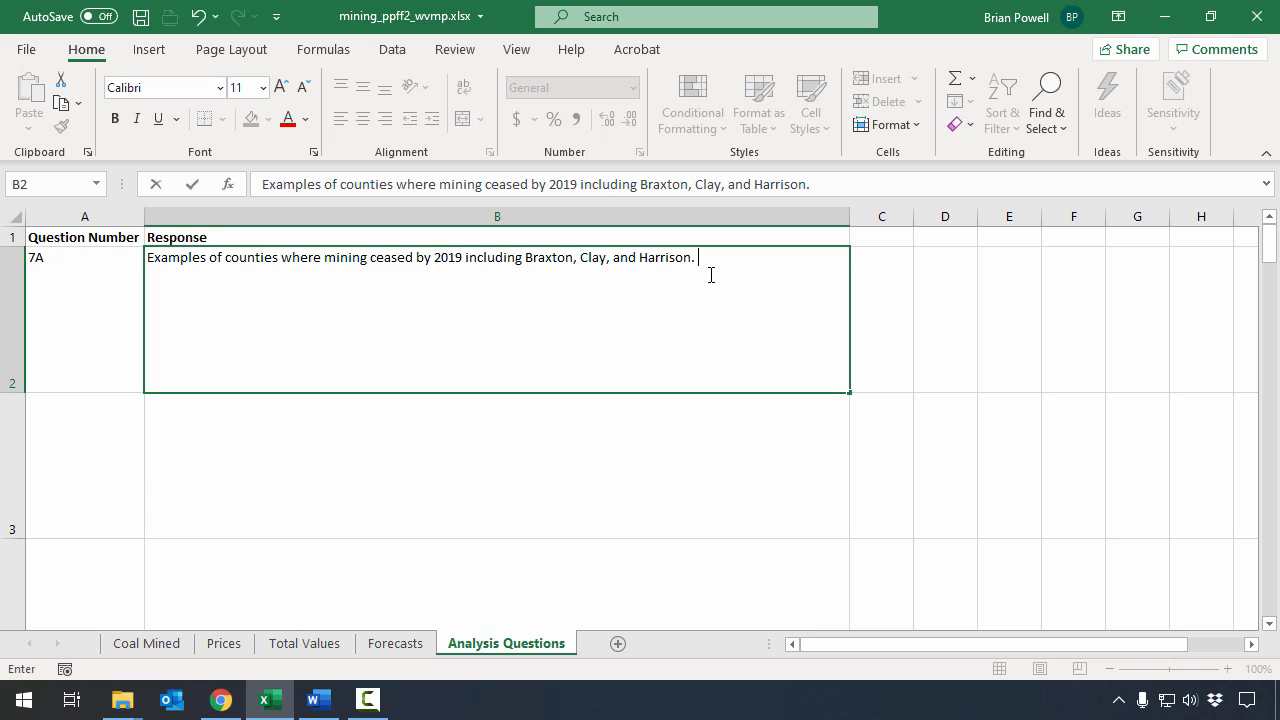
# - Continue the 7A response with "The end of mining in an area doesn't mean that all of the coal deposits are exhausted"
pyautogui.write('The end of mining in ')
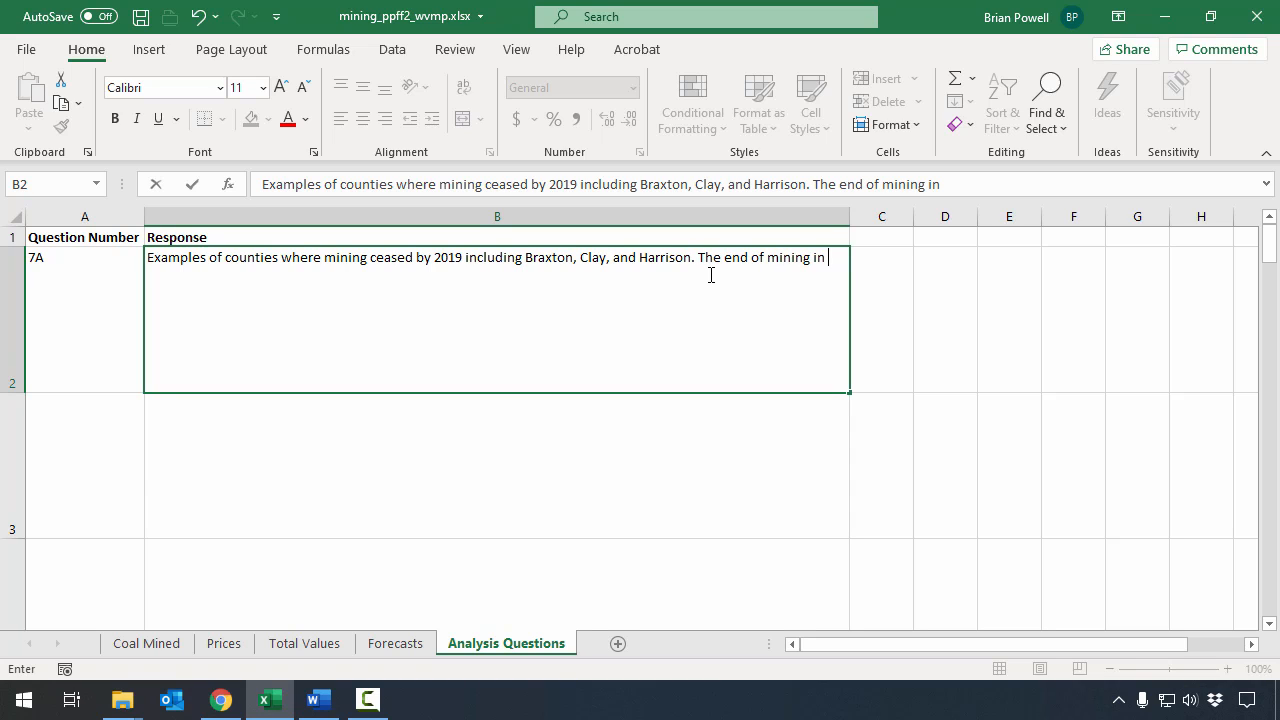
pyautogui.write("an area doesn't")
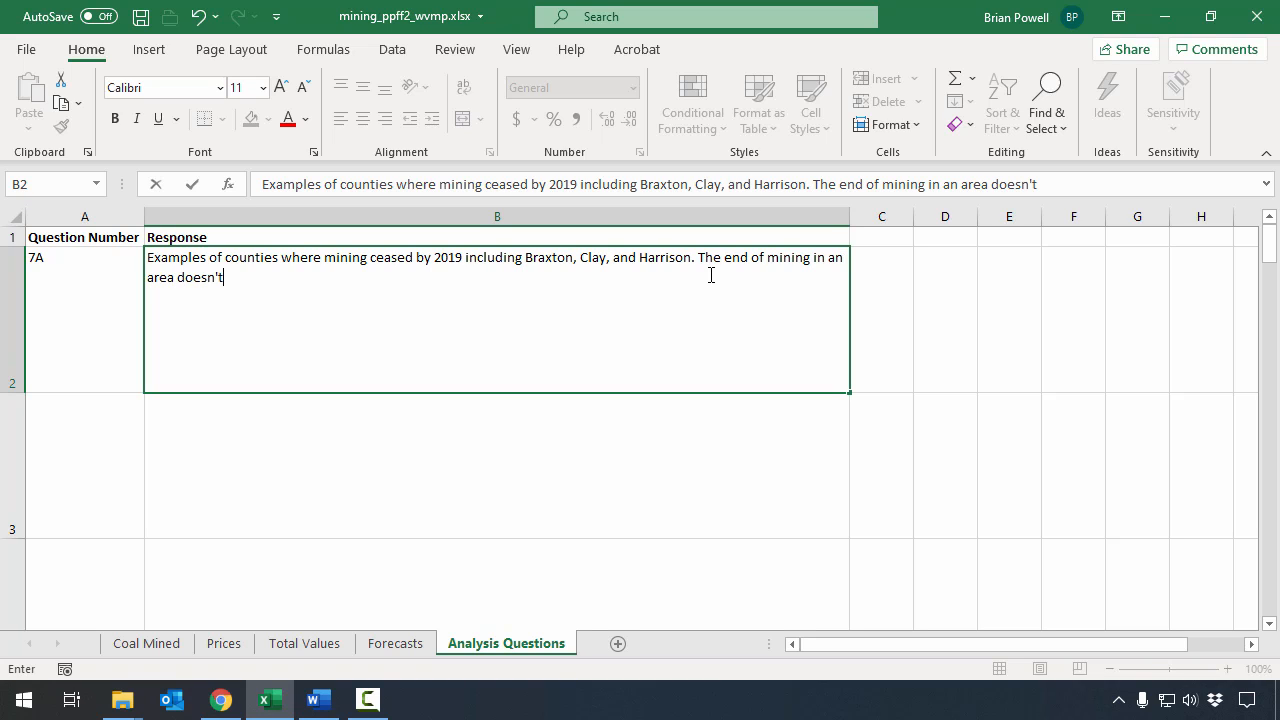
pyautogui.write(' mean that all of t')
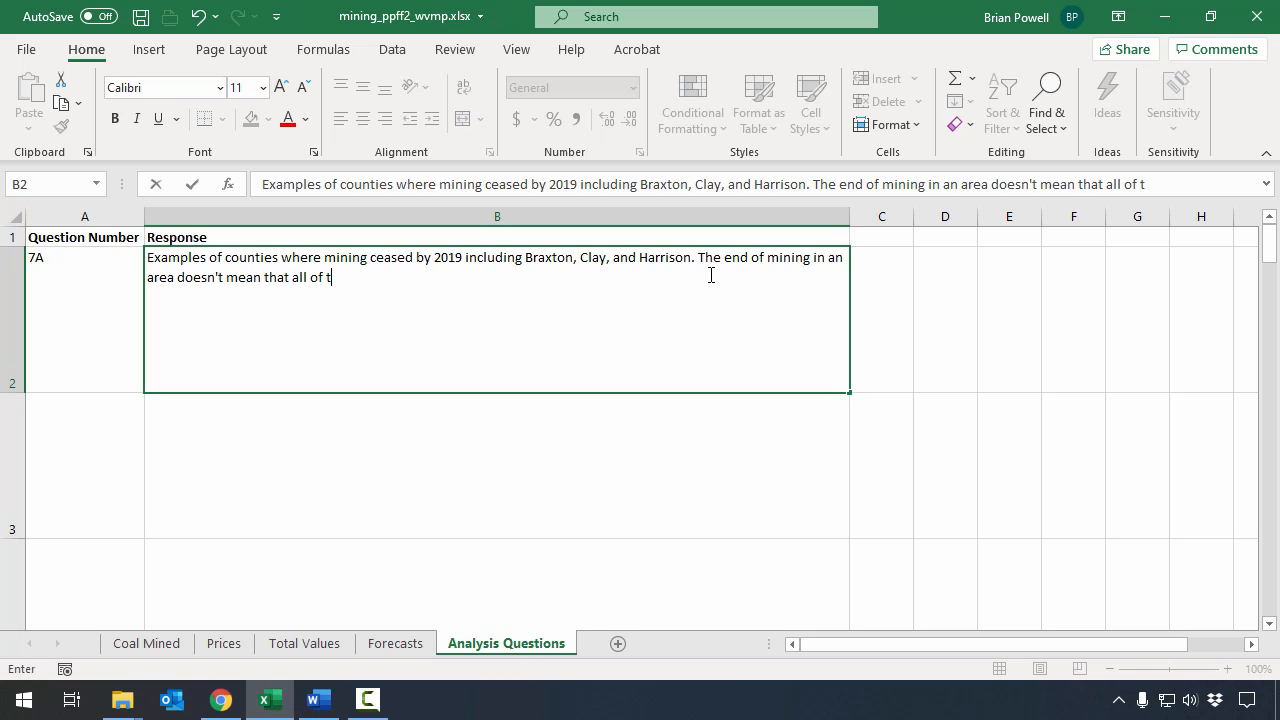
pyautogui.write('he coal deposits are')
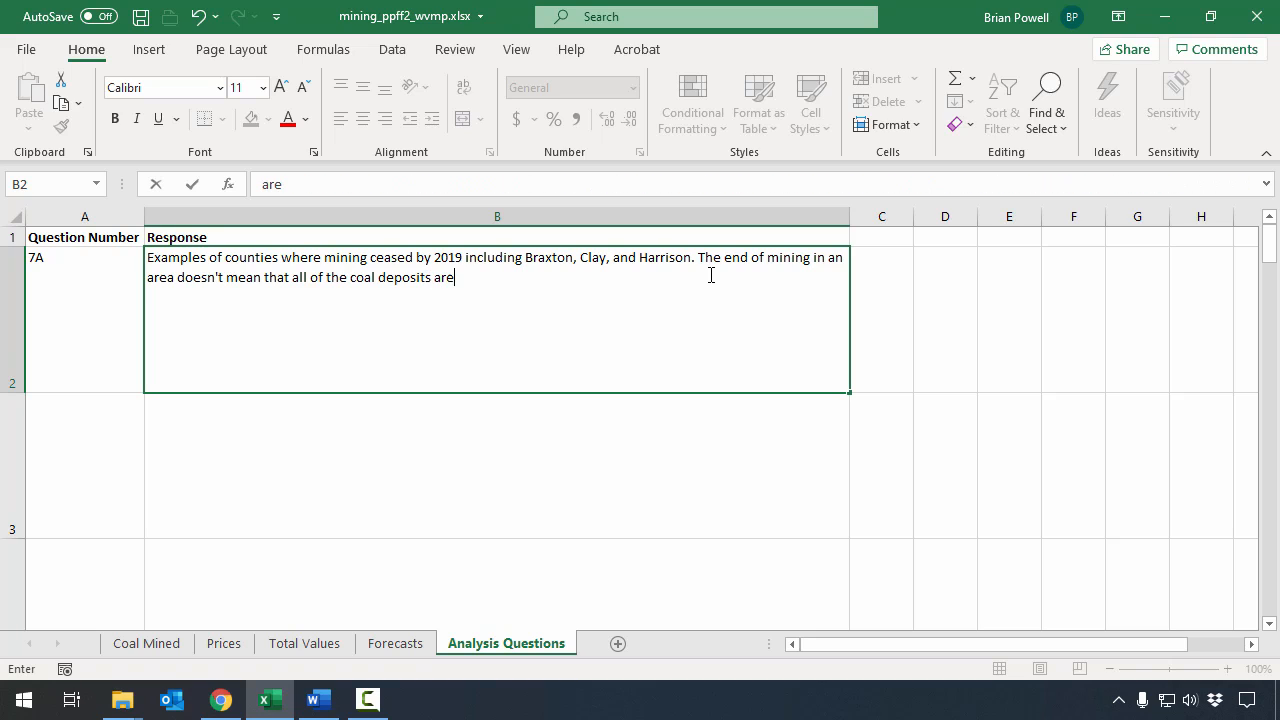
pyautogui.write(' exhausted')
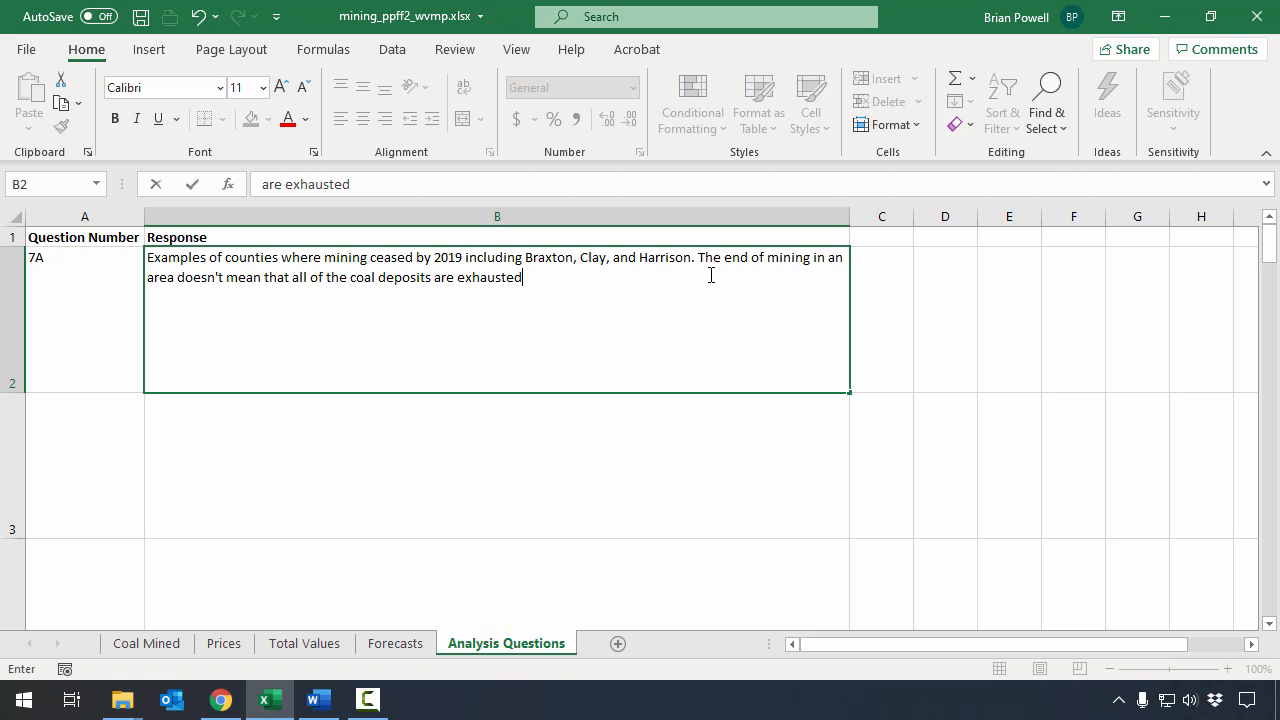
# - Finish the 7A response with "; it may instead just mean that the coal remaining is no longer economically feasible to mine."
pyautogui.write('; it may instead just mean tha')
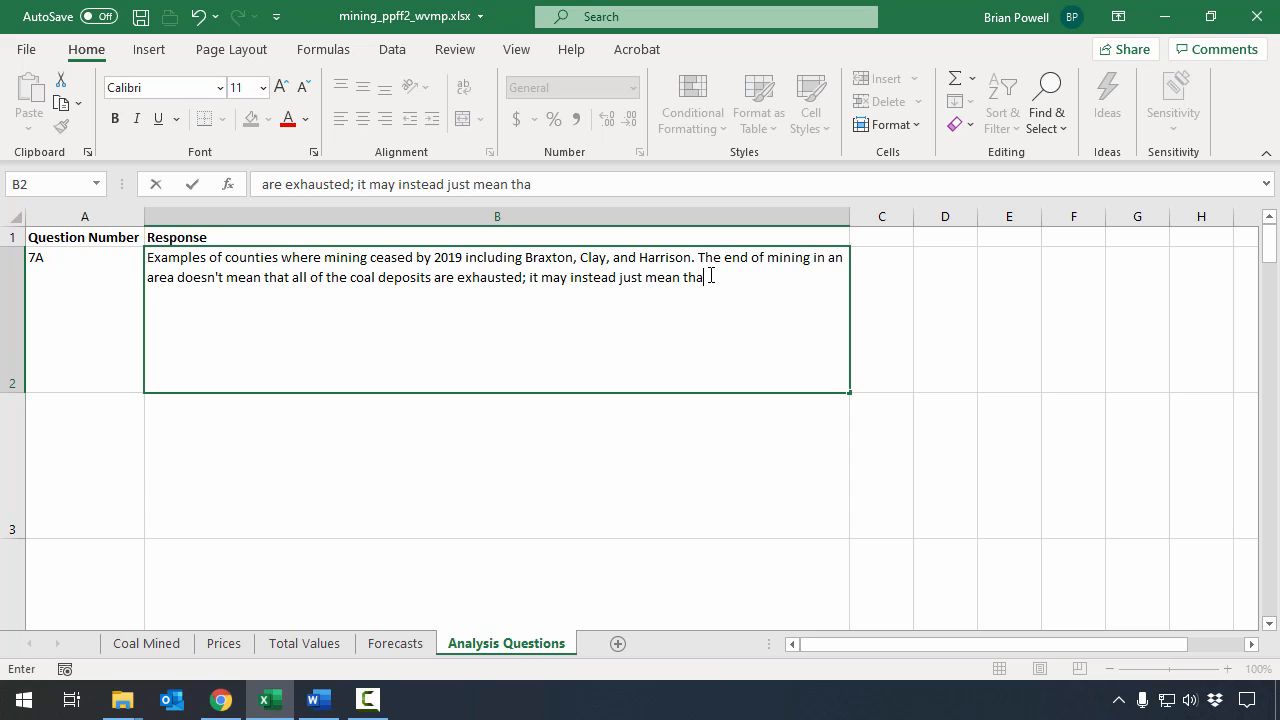
pyautogui.write('t the coal remaining is ')
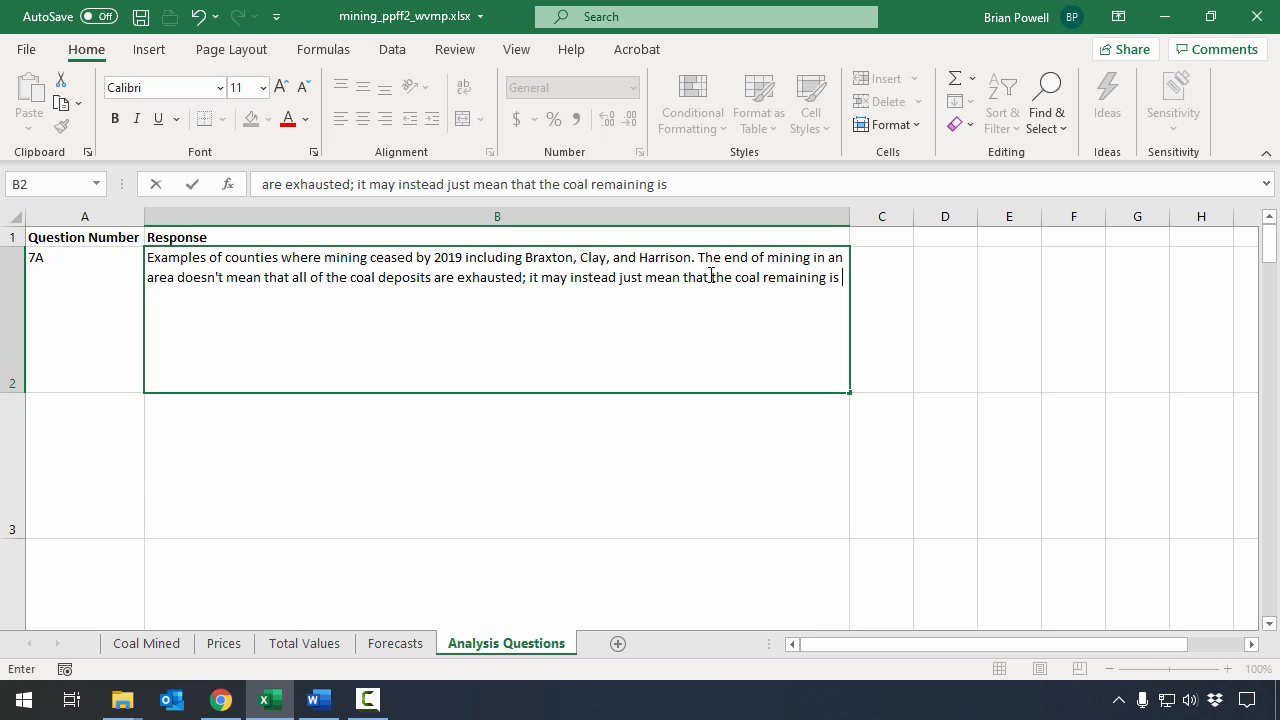
pyautogui.write('no longer econom')
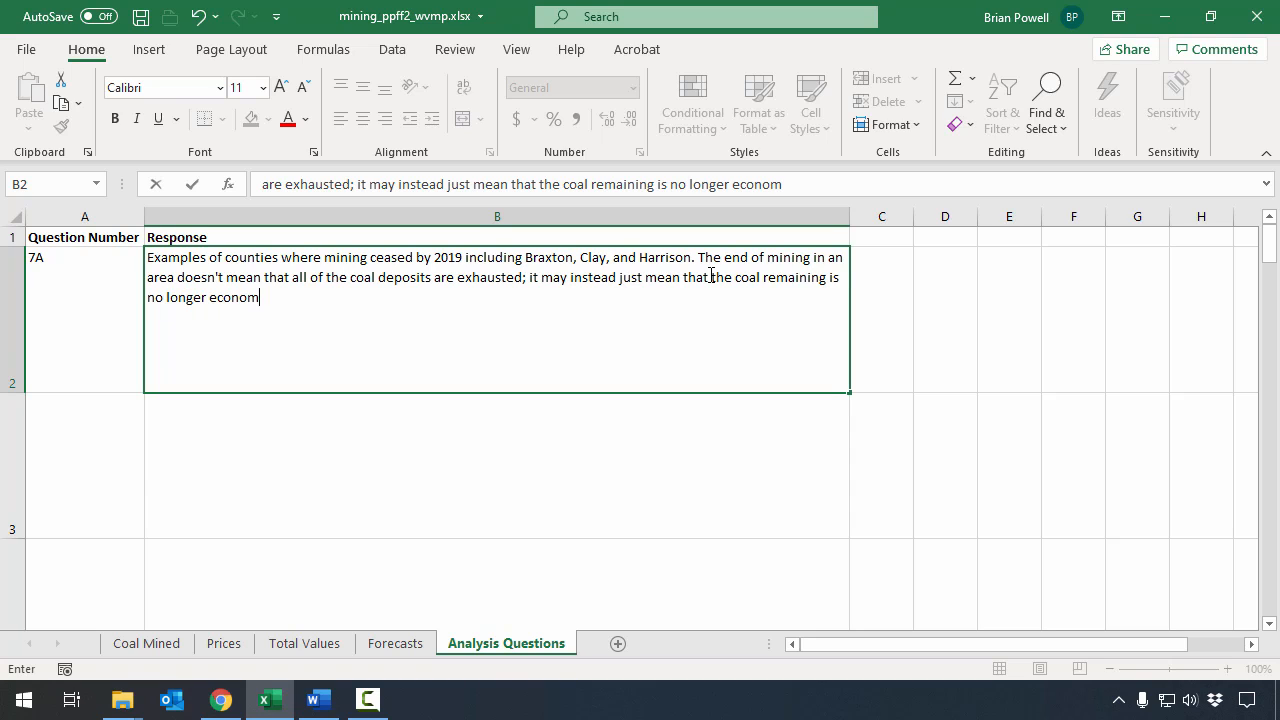
pyautogui.write('ically feasibles')
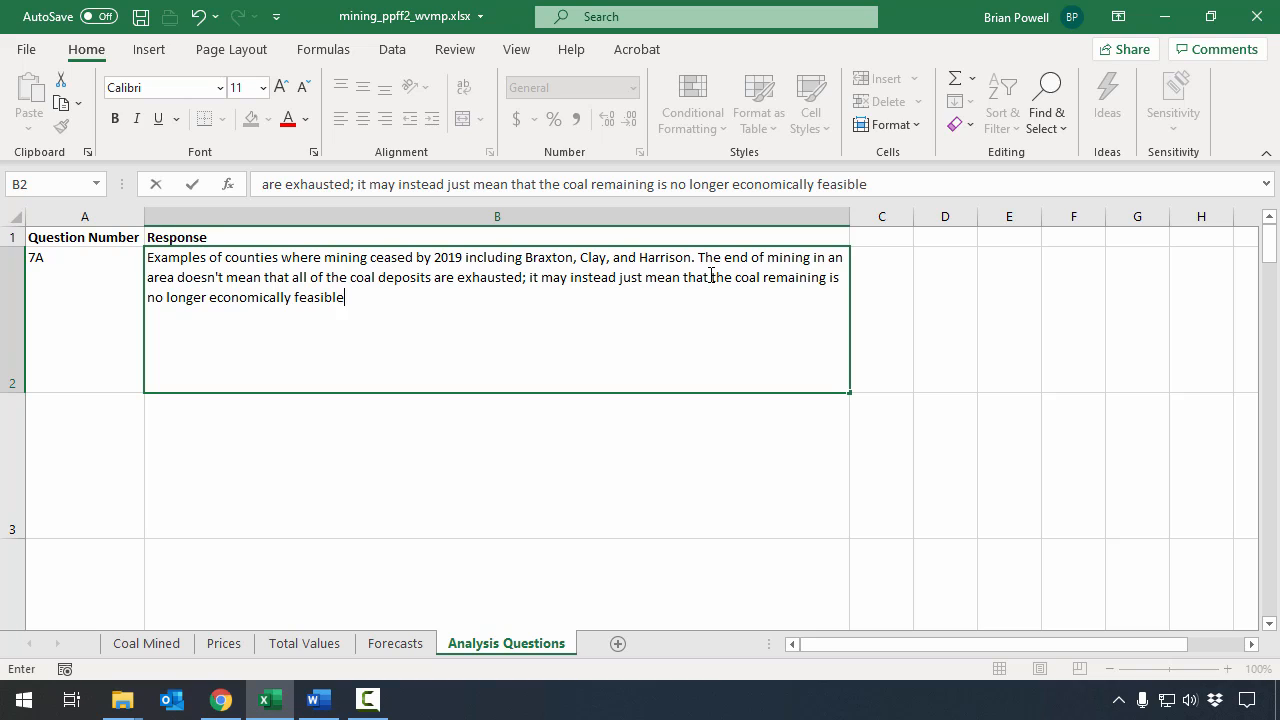
pyautogui.press('BackSpace')
pyautogui.write('to mine.')
pyautogui.press('Return')
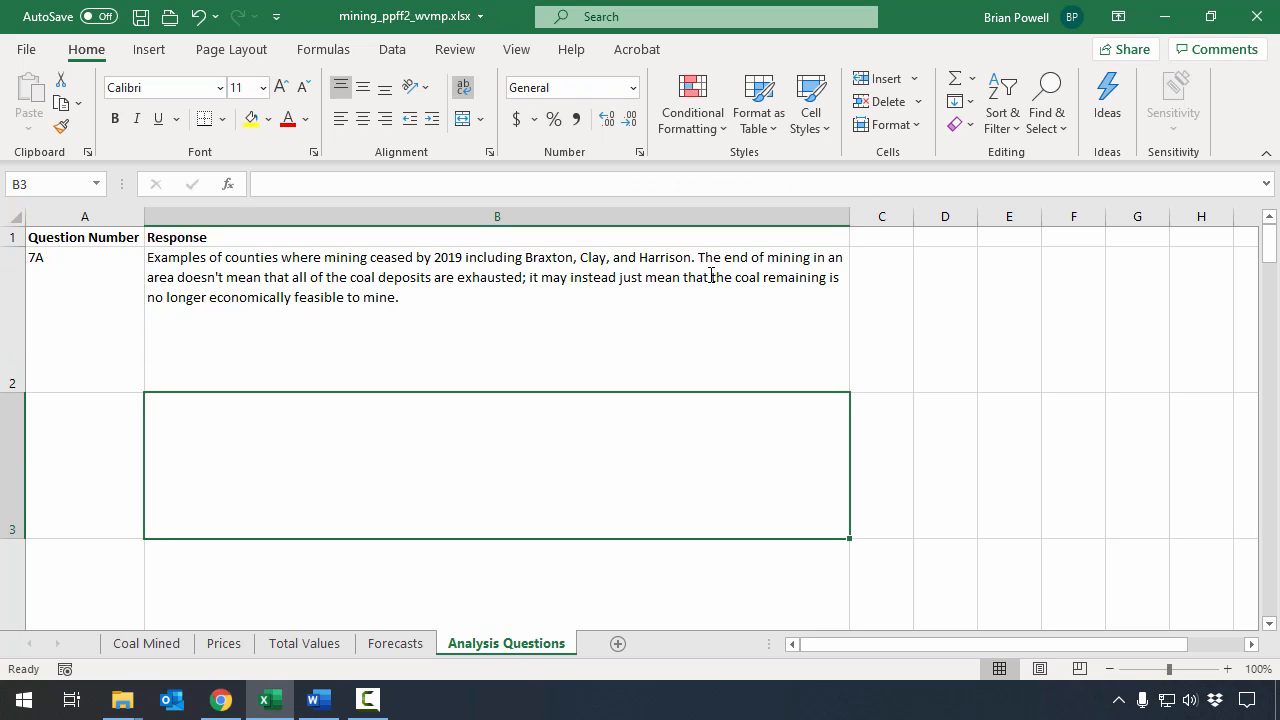